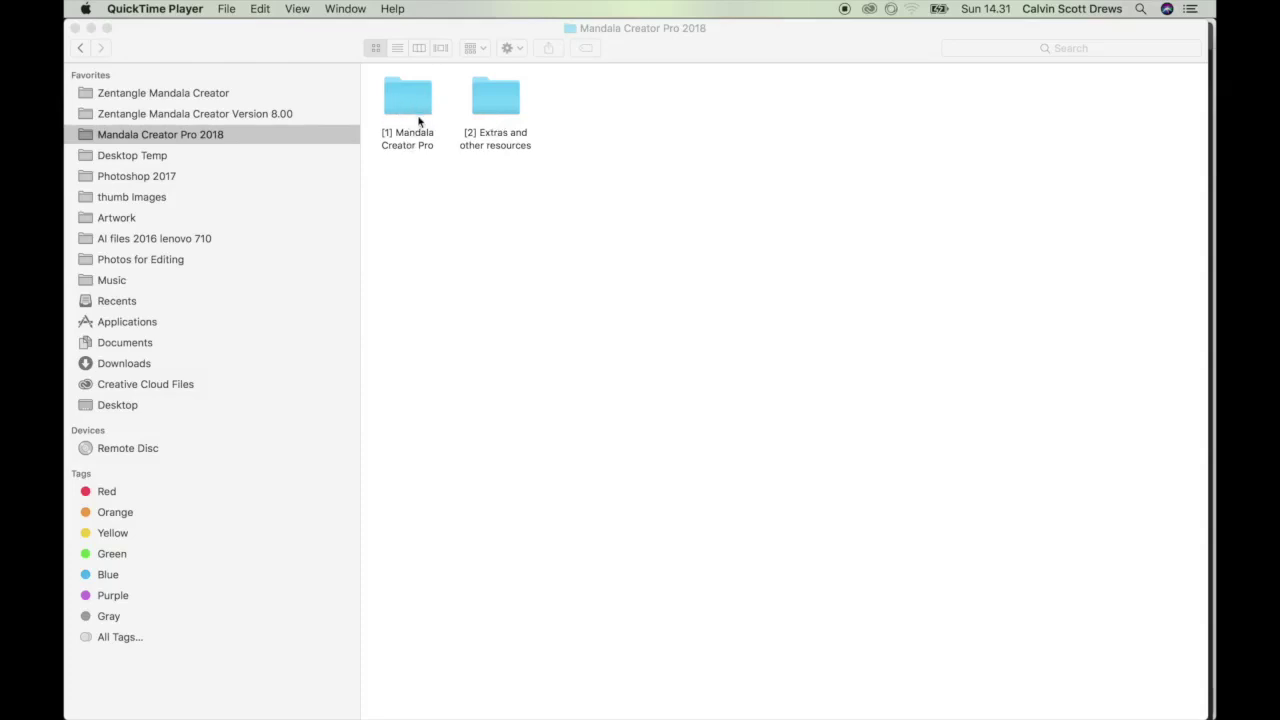
- Open Mandala Creator Pro Original Edition_(Update_2018).ai from the [1] Mandala Creator Pro folder
{"action": "double_click", "coordinate": [405, 100]}
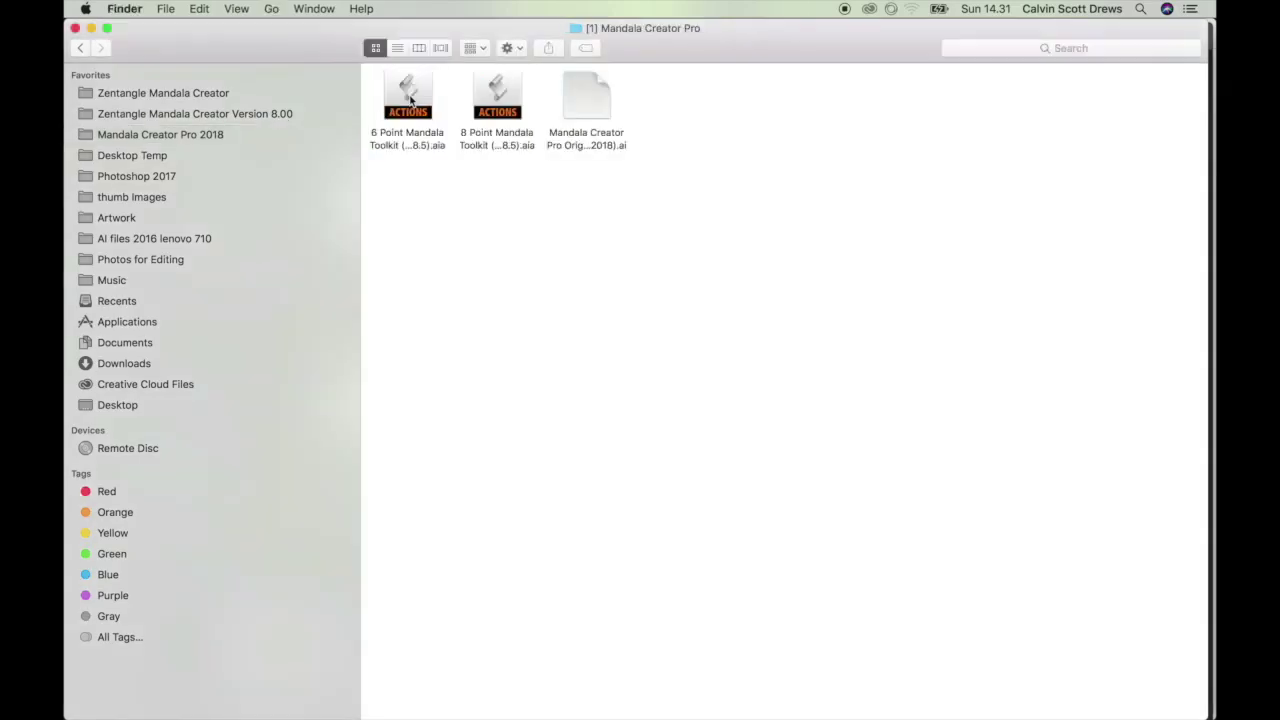
{"action": "double_click", "coordinate": [588, 98]}
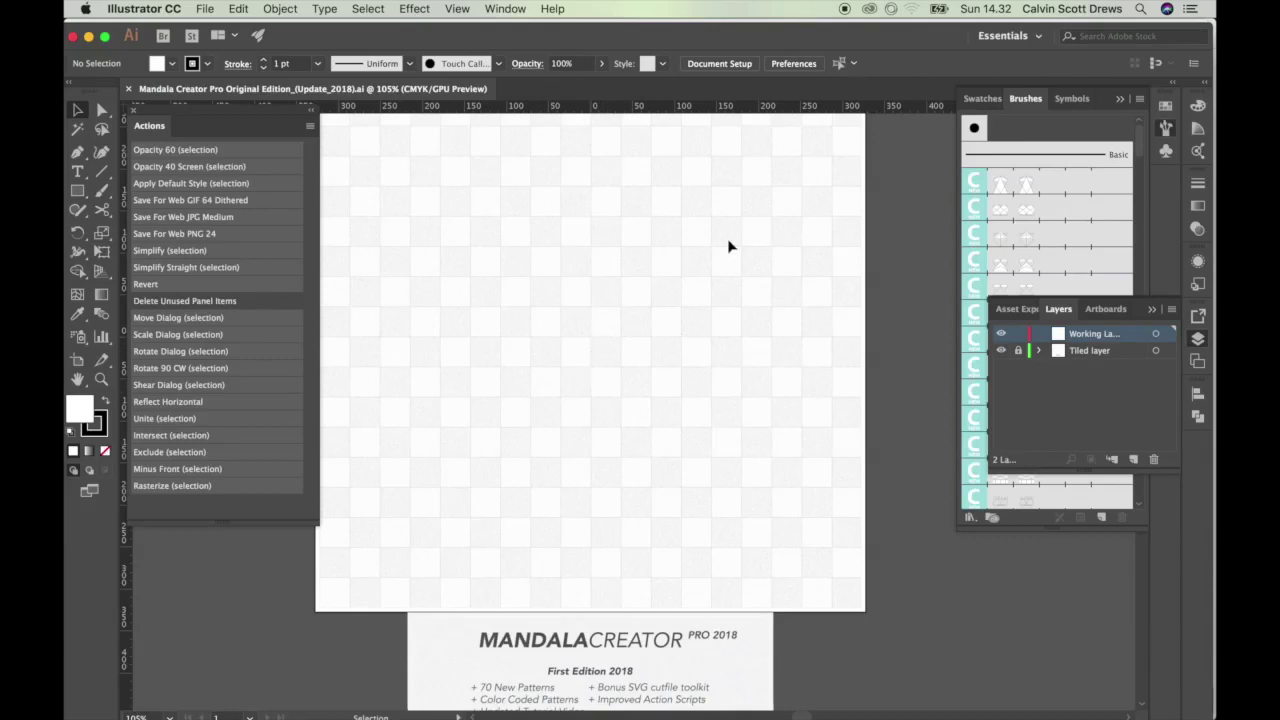
- Close the floating Brushes and Layers panels and pan the artboard slightly down and right
{"action": "left_click", "coordinate": [1120, 102]}
{"action": "left_click", "coordinate": [1120, 101]}
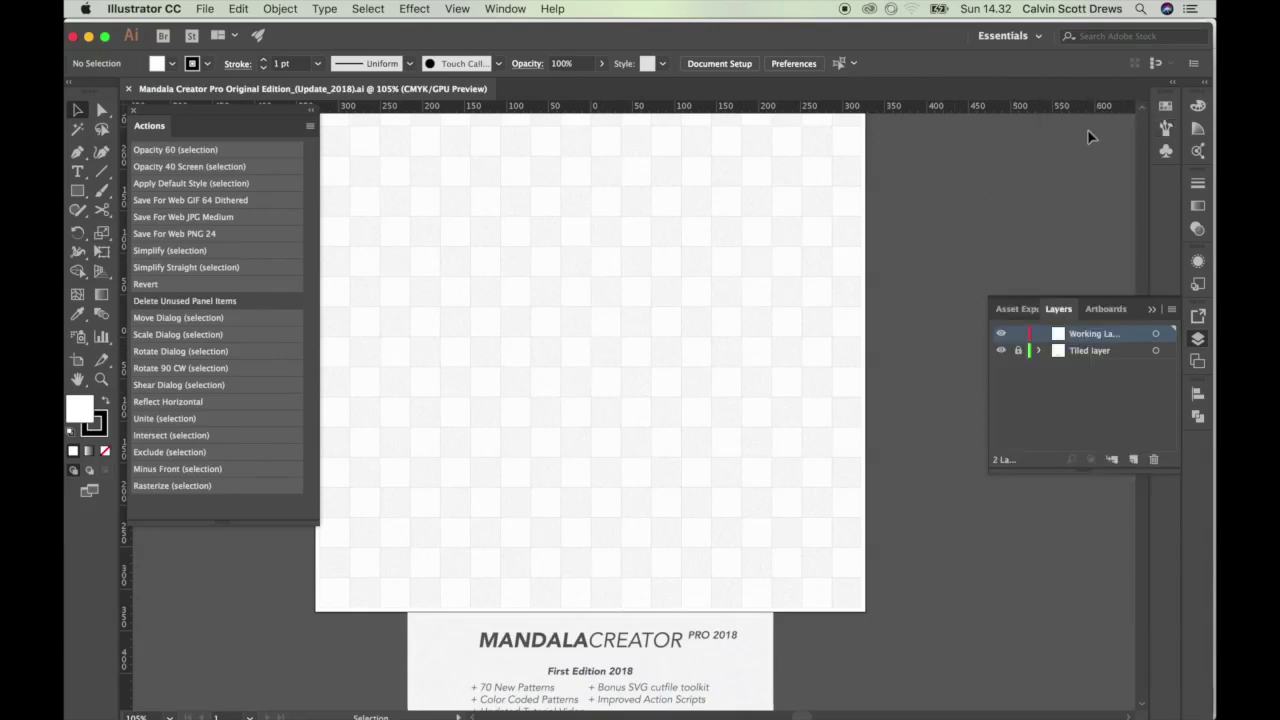
{"action": "left_click", "coordinate": [1153, 311]}
{"action": "key", "text": "space"}
{"action": "left_click_drag", "start_coordinate": [646, 255], "coordinate": [717, 298]}
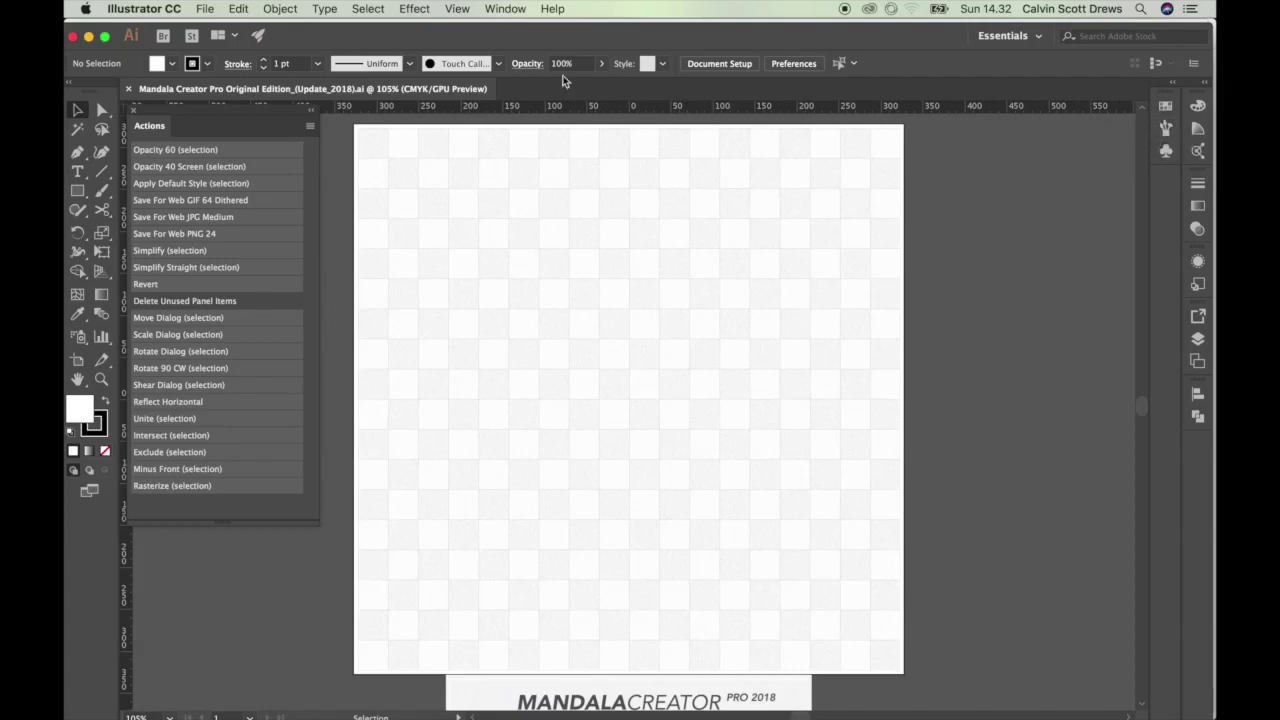
- Bring the Brushes panel back via Window > Brushes
{"action": "left_click", "coordinate": [506, 10]}
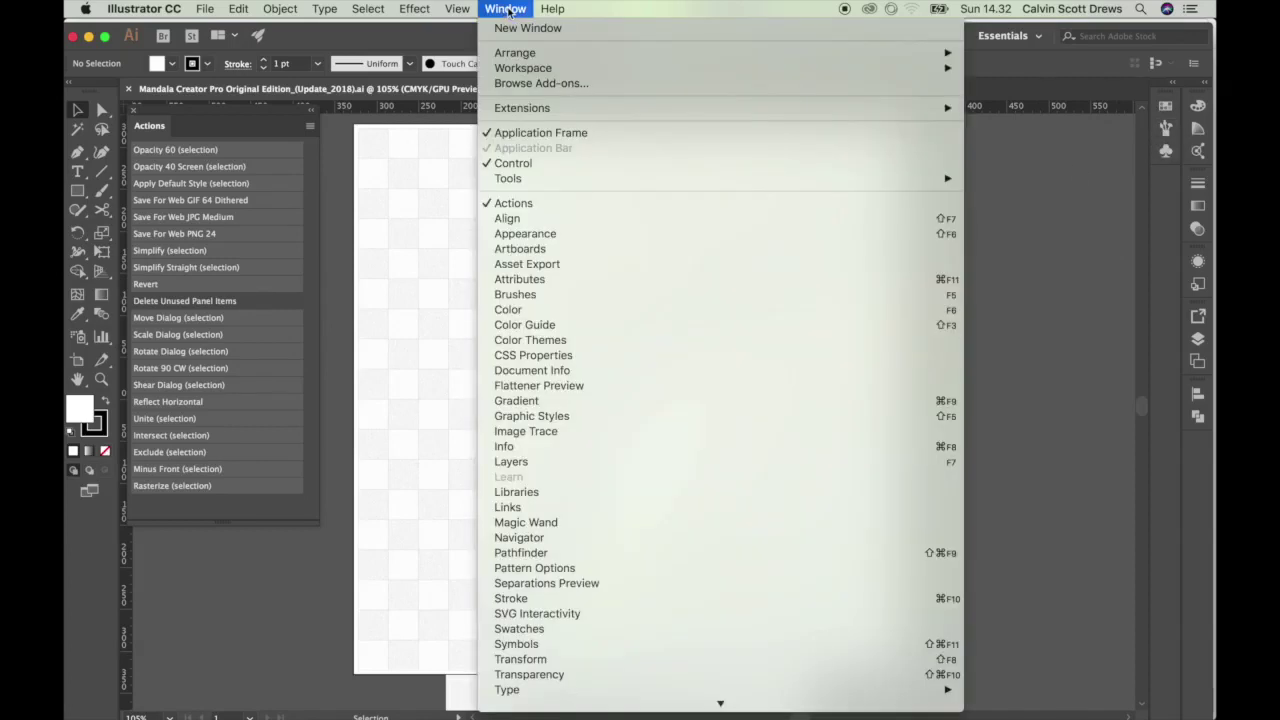
{"action": "left_click", "coordinate": [514, 294]}
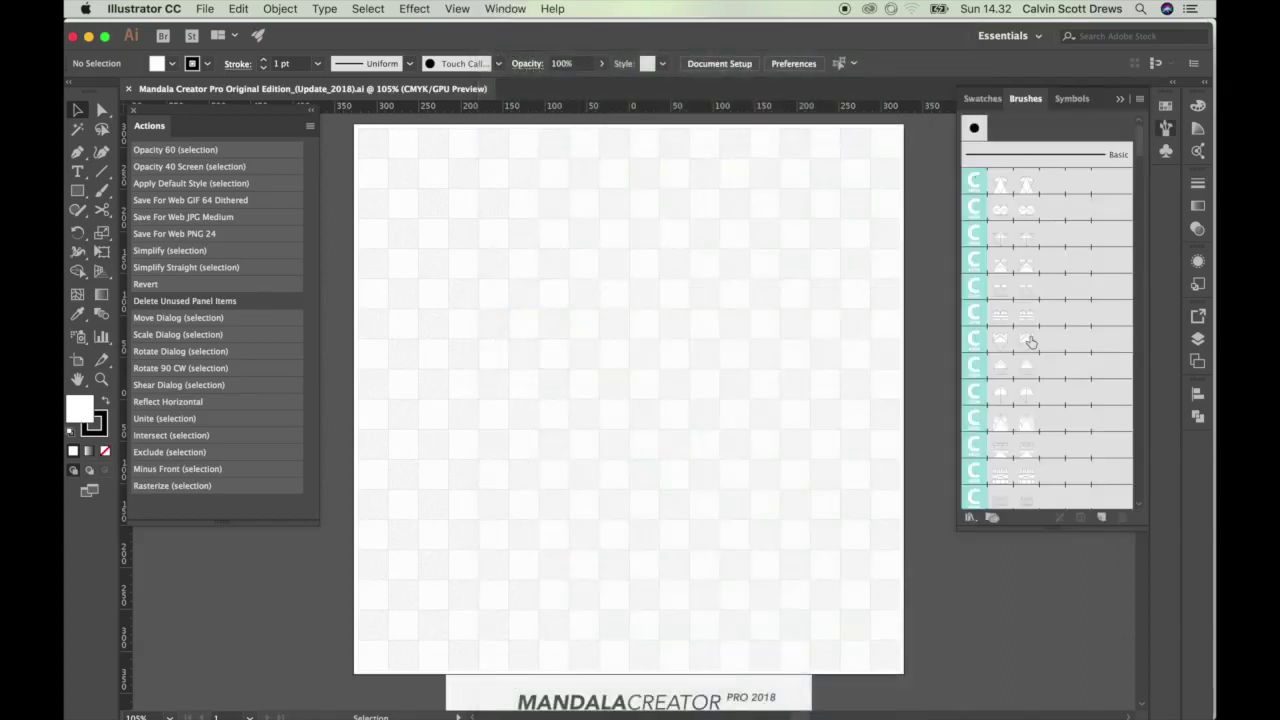
{"action": "mouse_move", "coordinate": [1145, 140]}
{"action": "left_mouse_down"}
{"action": "mouse_move", "coordinate": [1137, 457]}
{"action": "mouse_move", "coordinate": [1137, 126]}
{"action": "mouse_move", "coordinate": [1139, 160]}
{"action": "mouse_move", "coordinate": [1141, 145]}
{"action": "left_mouse_up"}
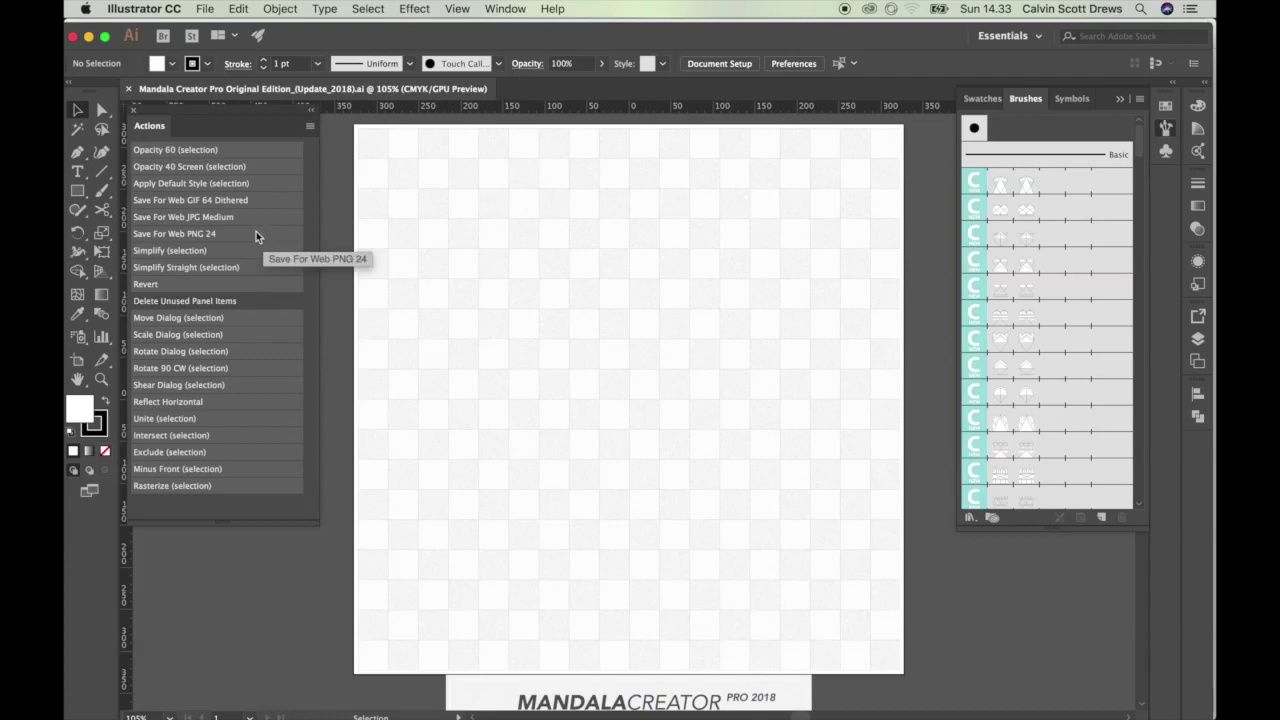
- Close and reopen the Actions panel from the Window menu
{"action": "left_click", "coordinate": [134, 113]}
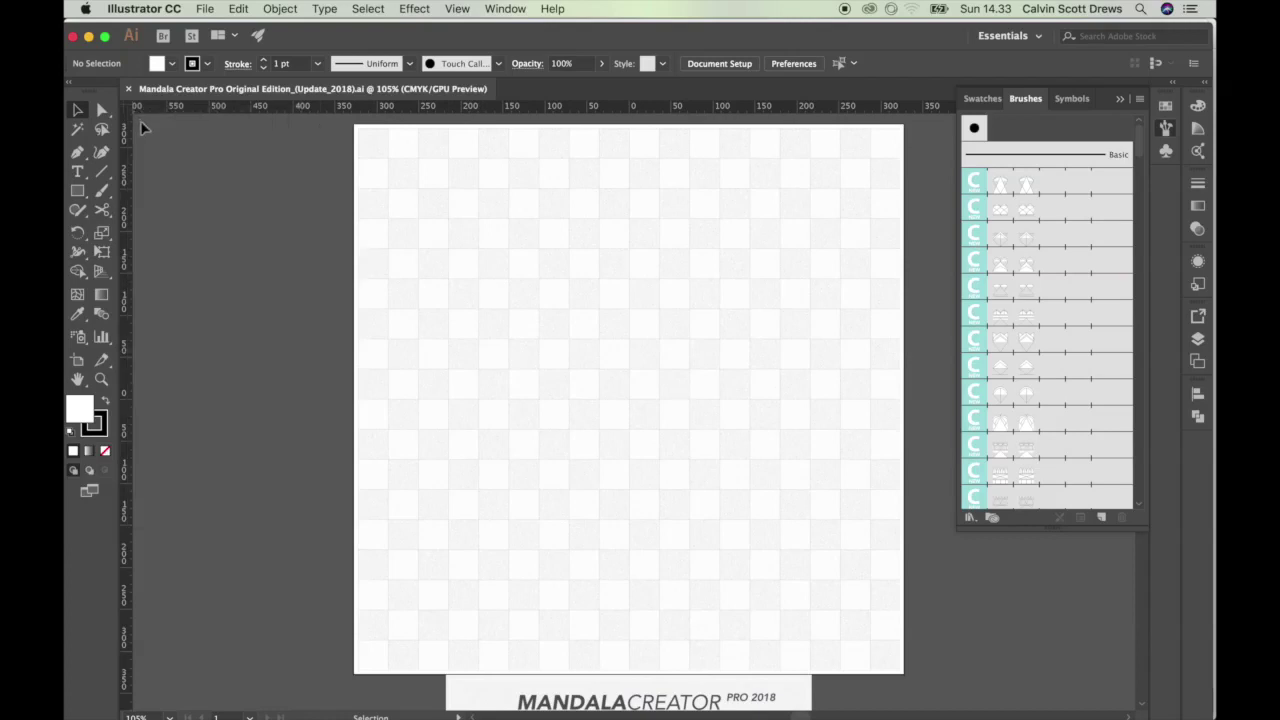
{"action": "left_click", "coordinate": [507, 9]}
{"action": "left_click", "coordinate": [535, 203]}
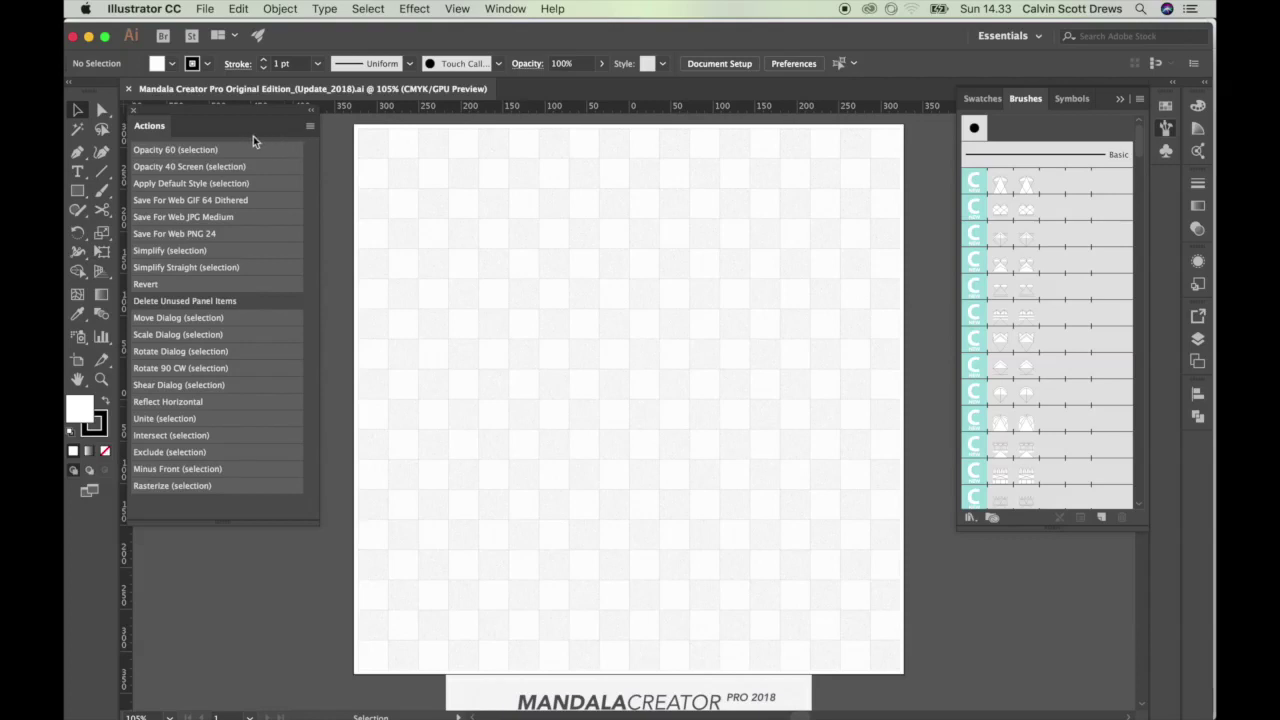
- Clear all actions, confirming Yes, then choose Load Actions… from the panel menu
{"action": "left_click", "coordinate": [310, 126]}
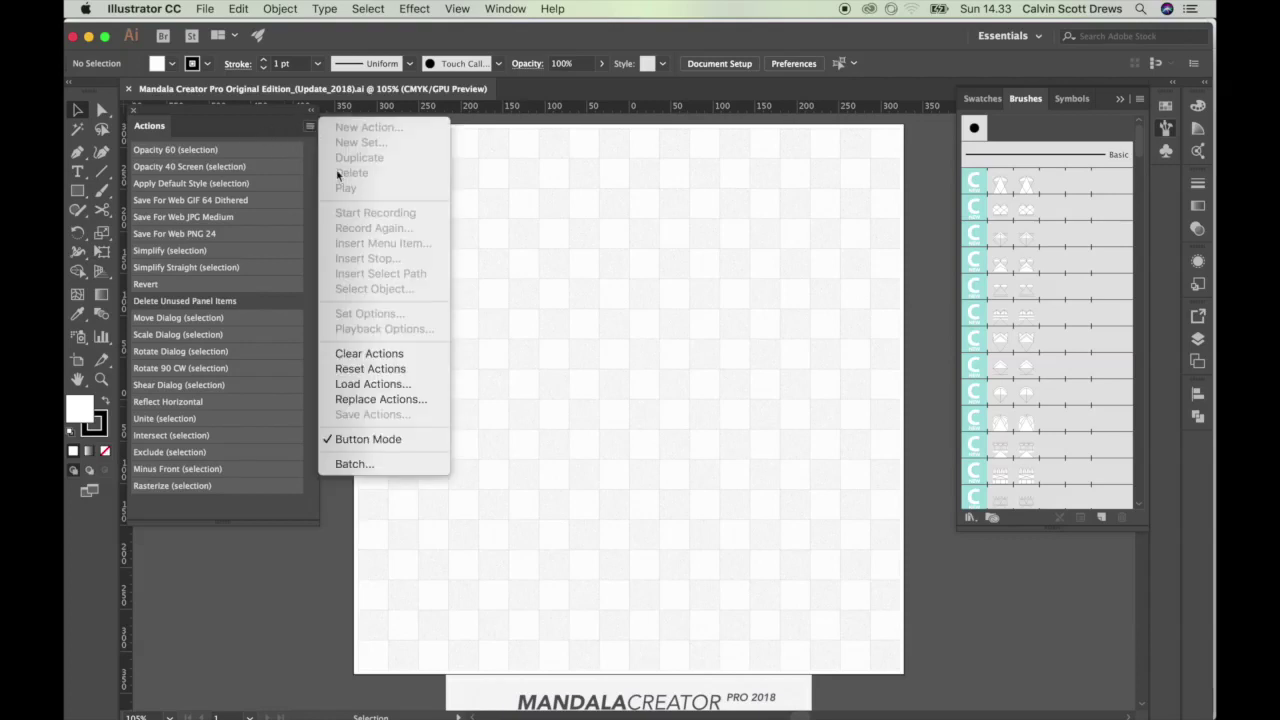
{"action": "left_click", "coordinate": [361, 355]}
{"action": "left_click", "coordinate": [689, 403]}
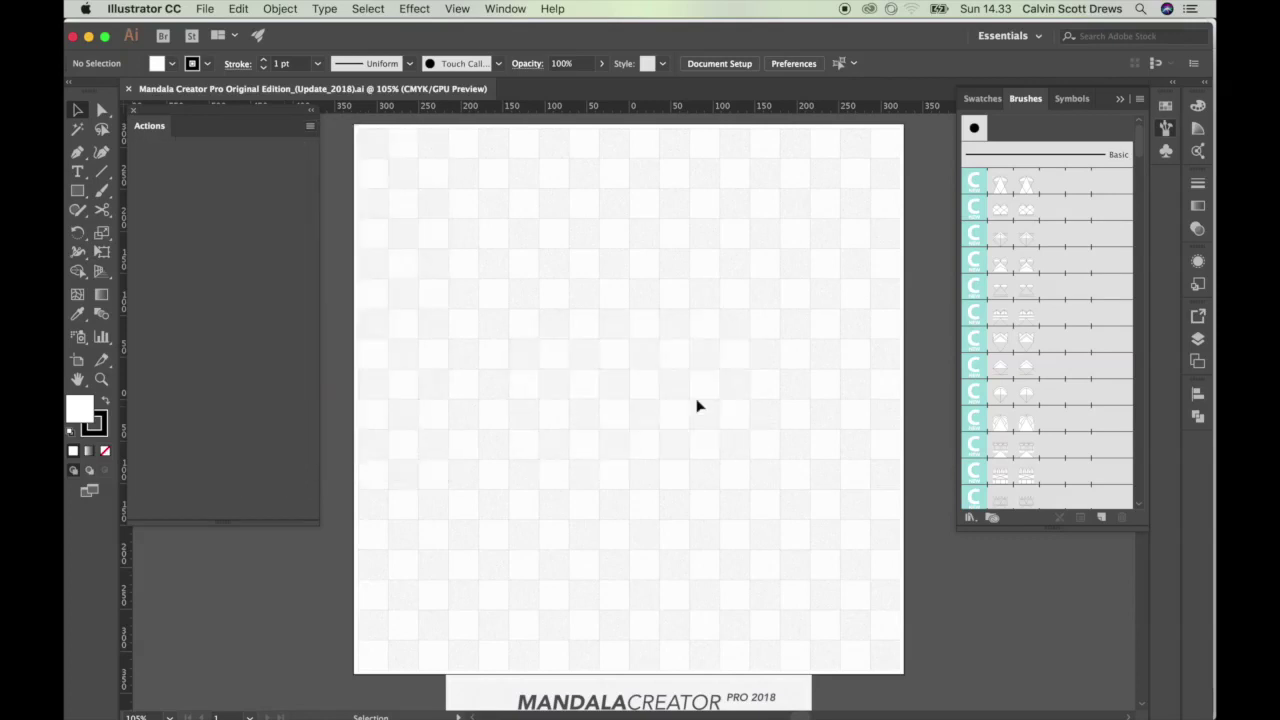
{"action": "left_click", "coordinate": [310, 126]}
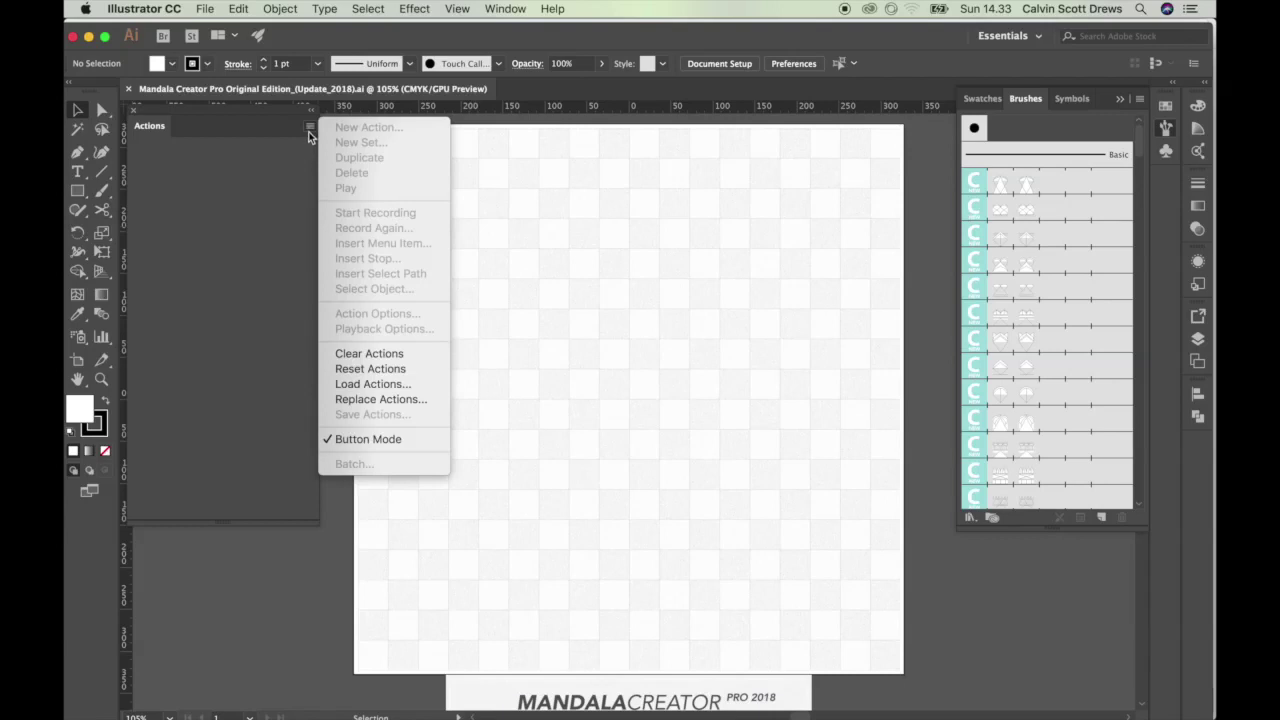
{"action": "left_click", "coordinate": [390, 384]}
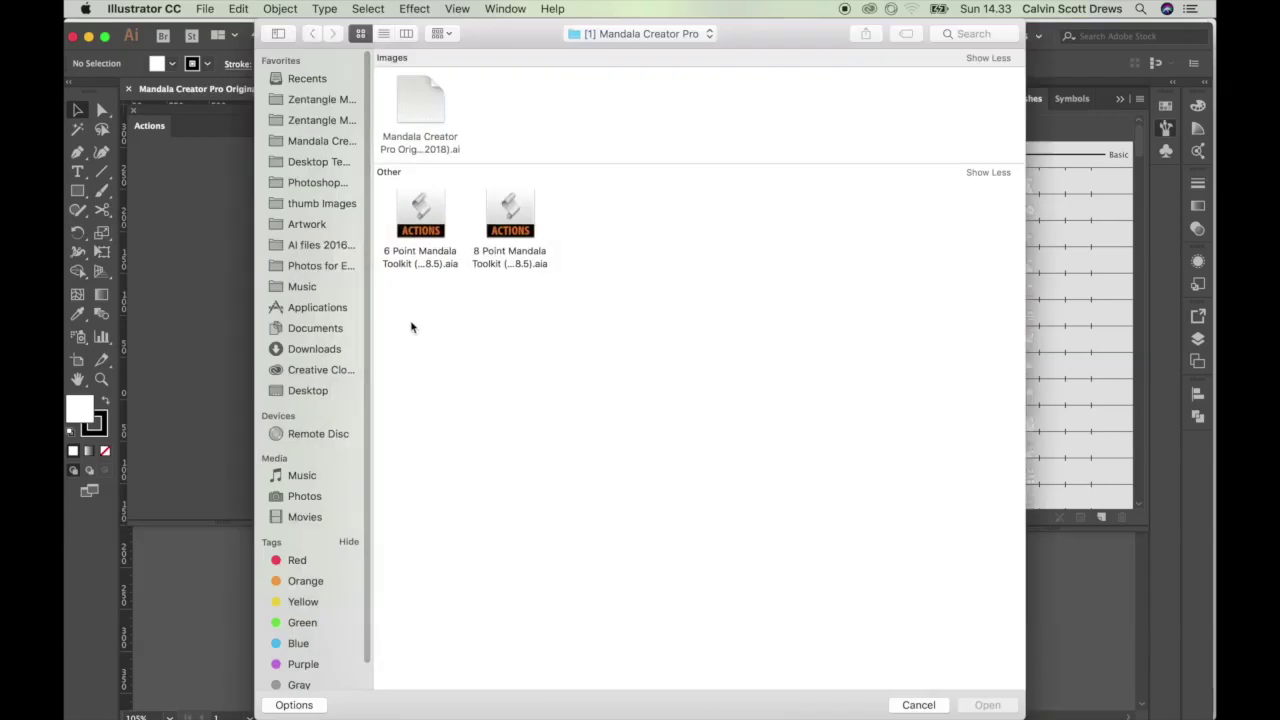
- Load the 6 Point Mandala Toolkit .aia file from Mandala Creator Pro 2018 > [1] Mandala Creator Pro
{"action": "left_click", "coordinate": [311, 142]}
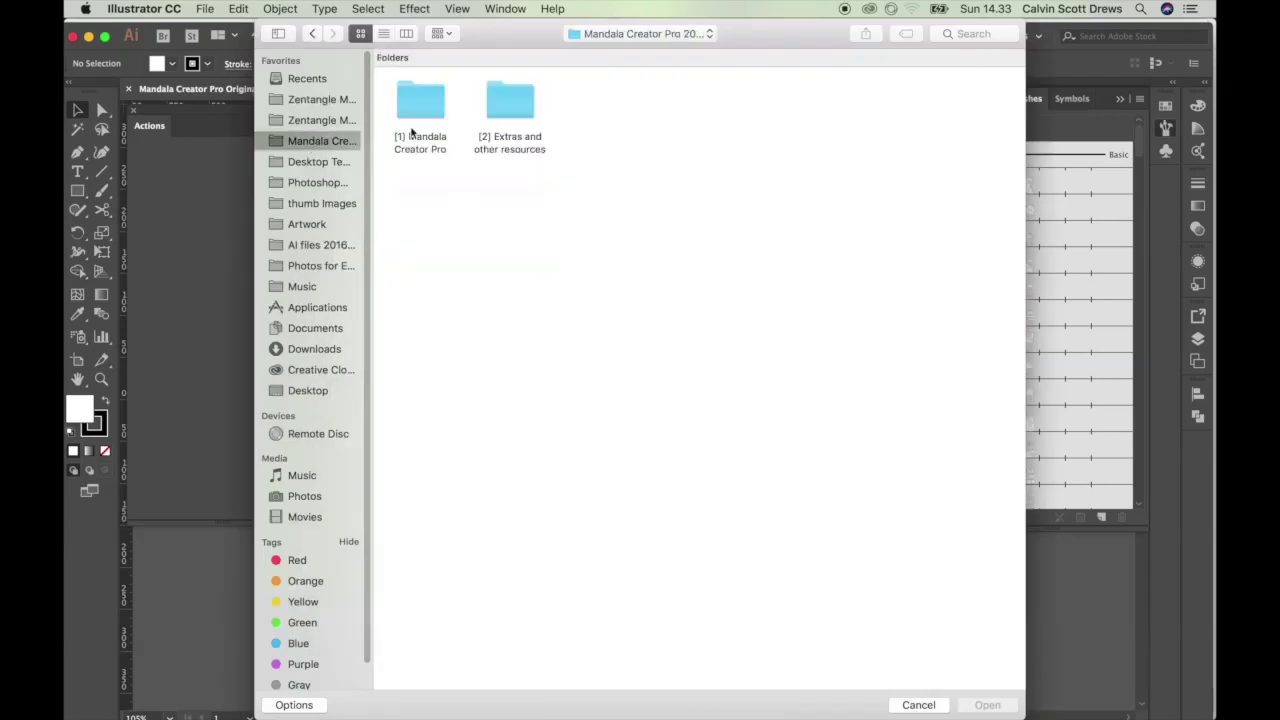
{"action": "double_click", "coordinate": [410, 108]}
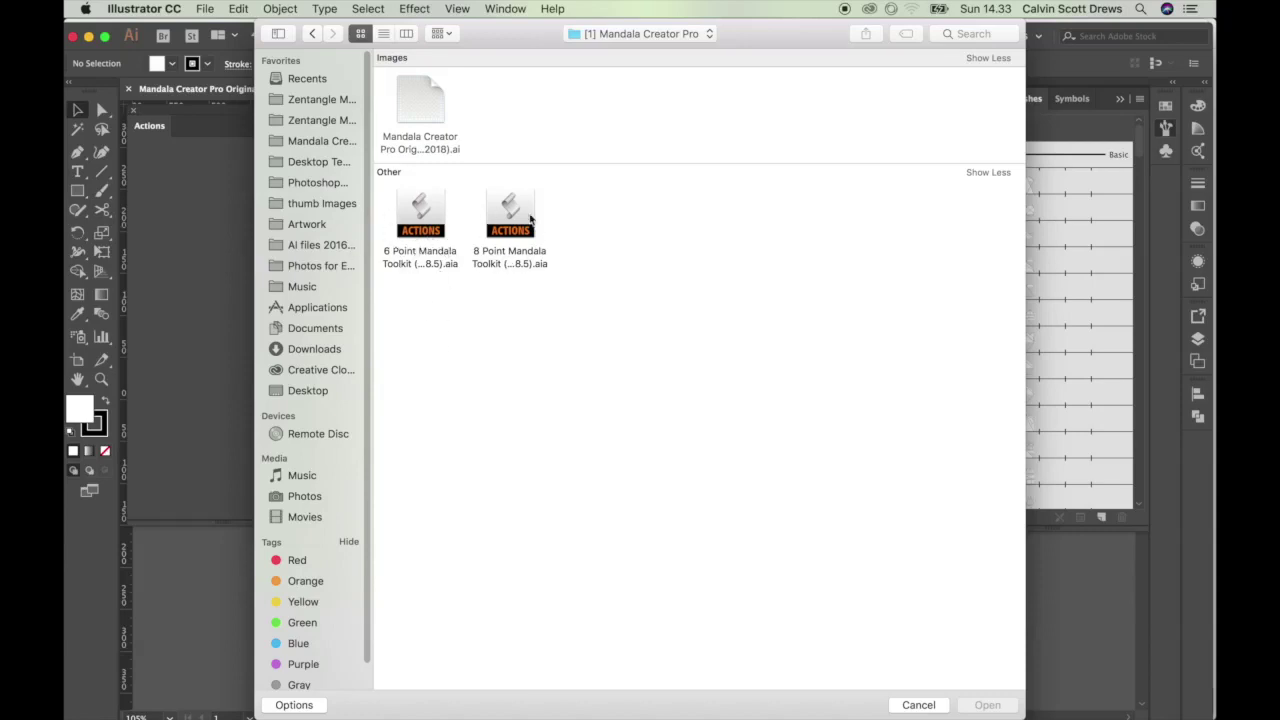
{"action": "left_click", "coordinate": [418, 214]}
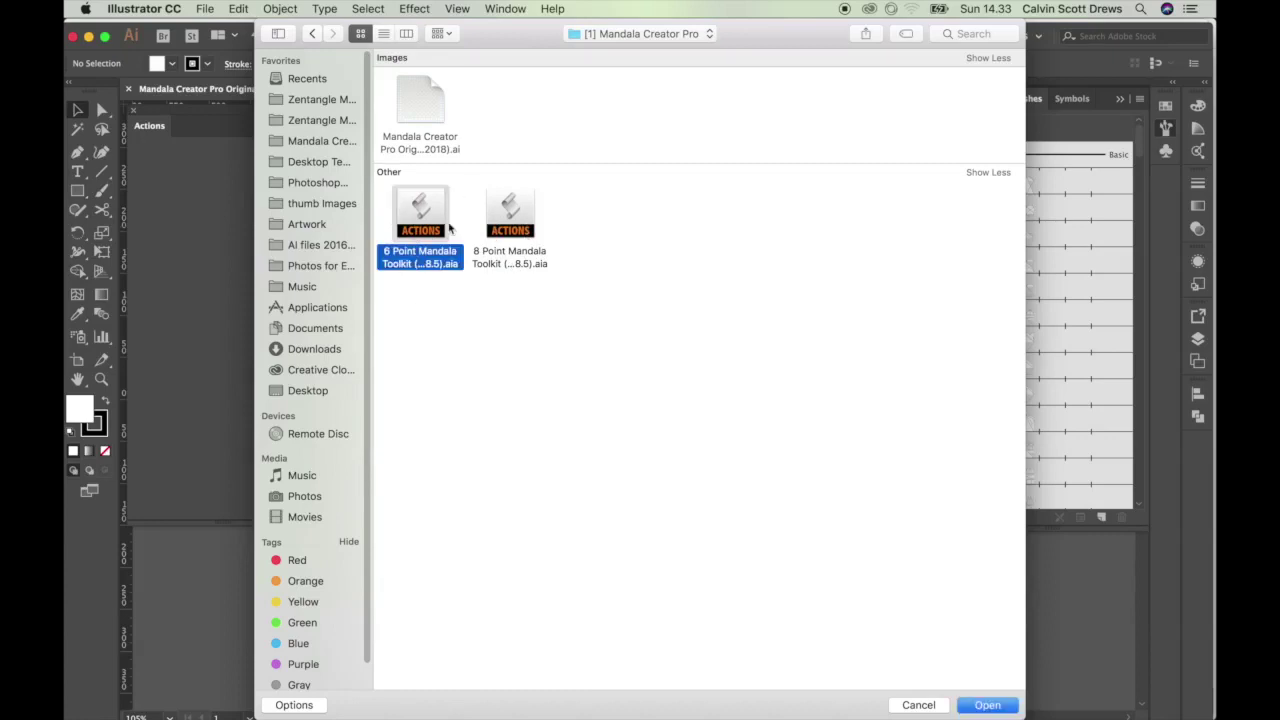
{"action": "left_click", "coordinate": [988, 705]}
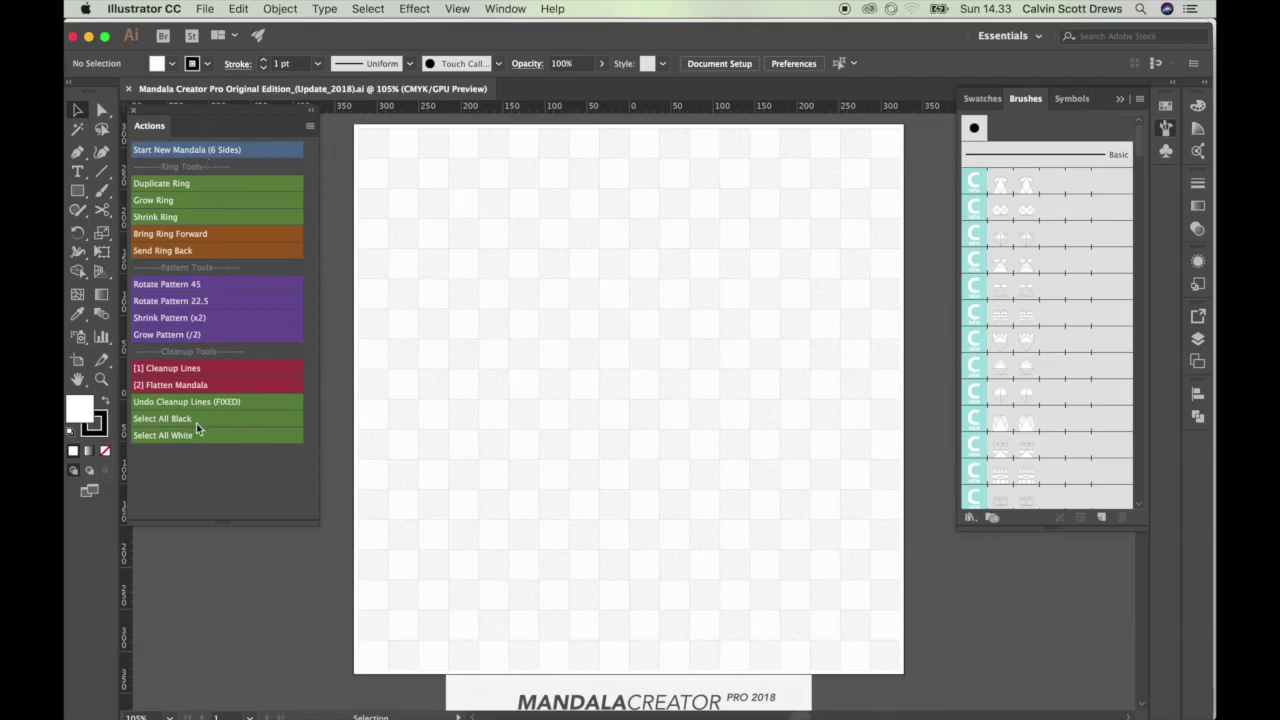
- Toggle Button Mode off and back on to show the actions as coloured buttons
{"action": "left_click", "coordinate": [309, 126]}
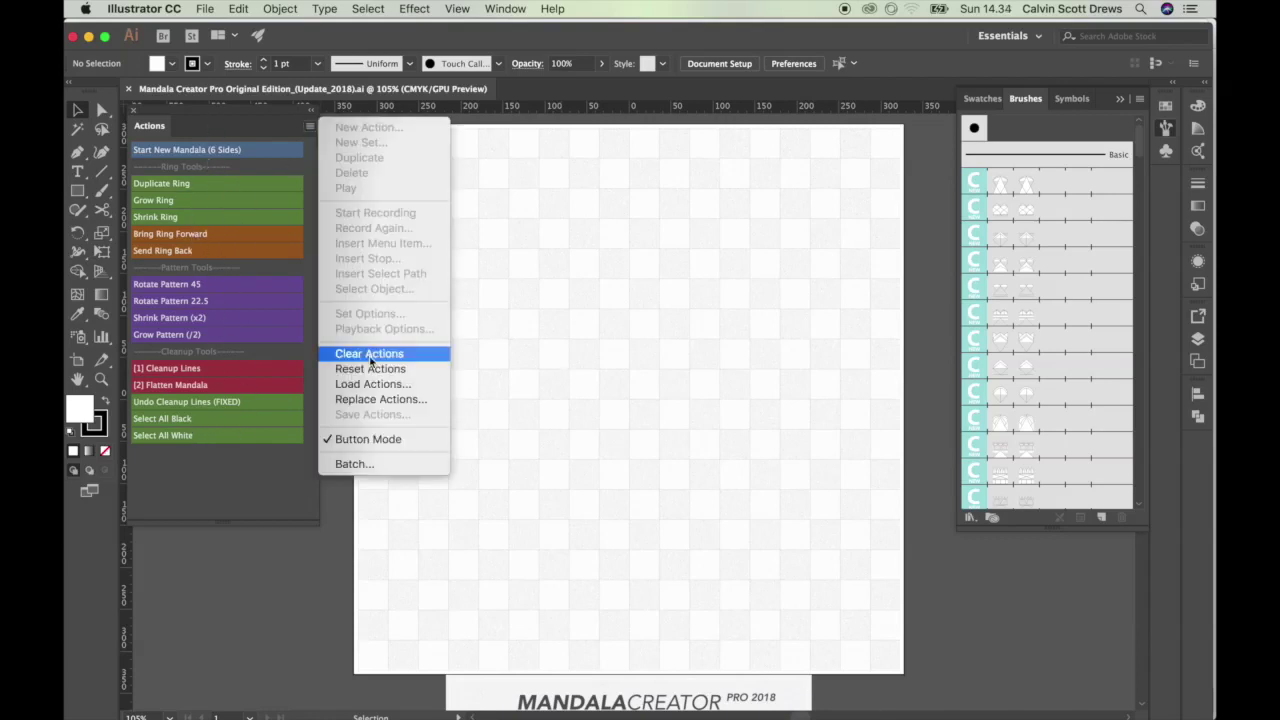
{"action": "left_click", "coordinate": [370, 438]}
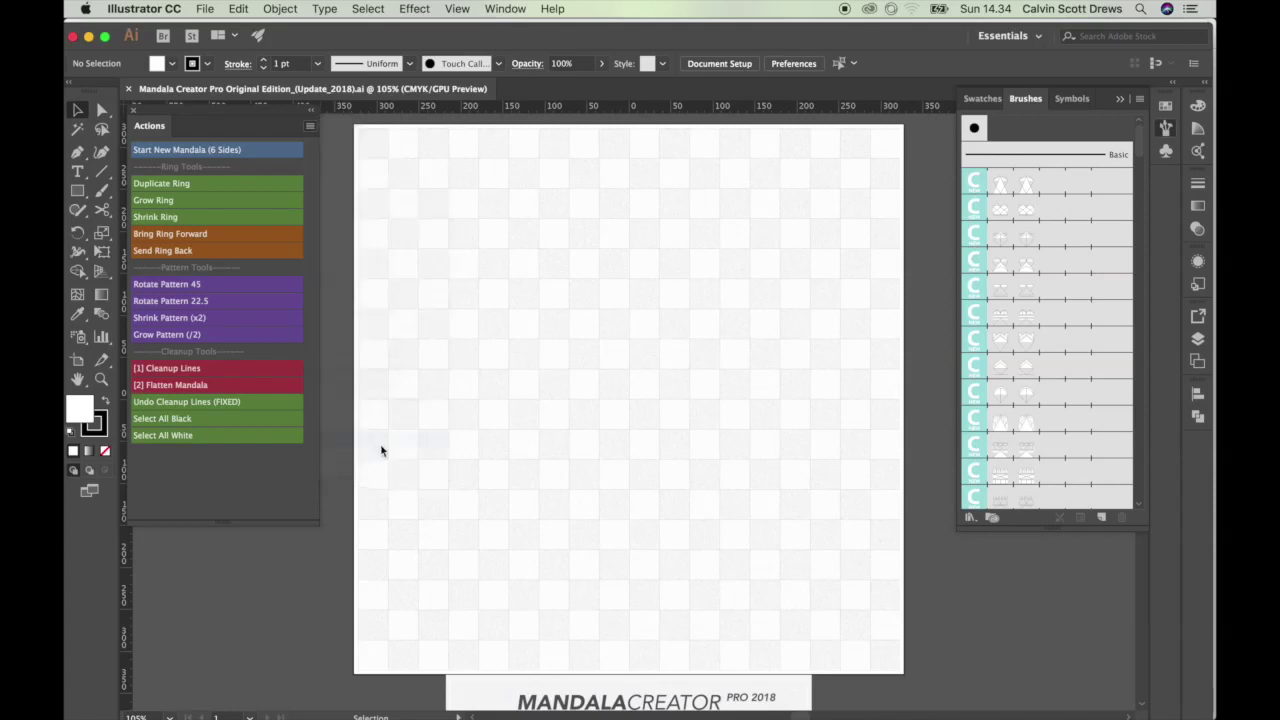
{"action": "left_click", "coordinate": [309, 126]}
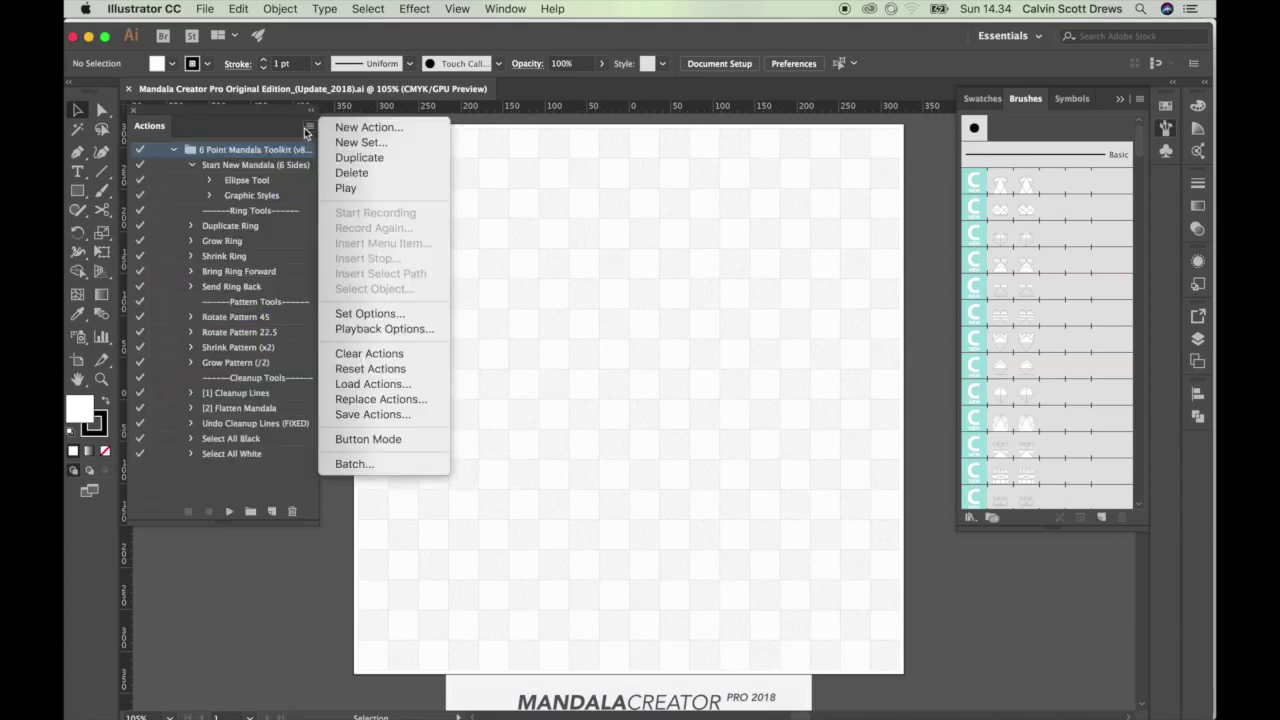
{"action": "left_click", "coordinate": [366, 444]}
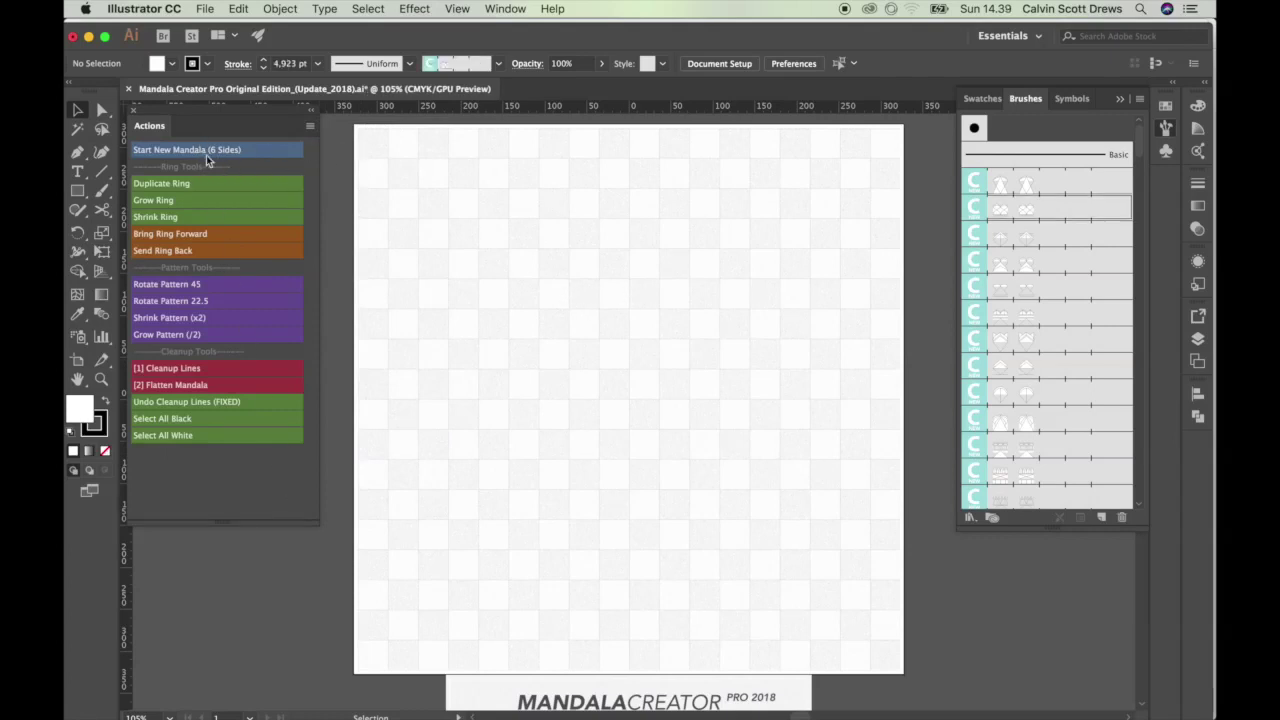
- Run Start New Mandala (6 Sides) and try the first few brushes on its ring
{"action": "left_click", "coordinate": [205, 151]}
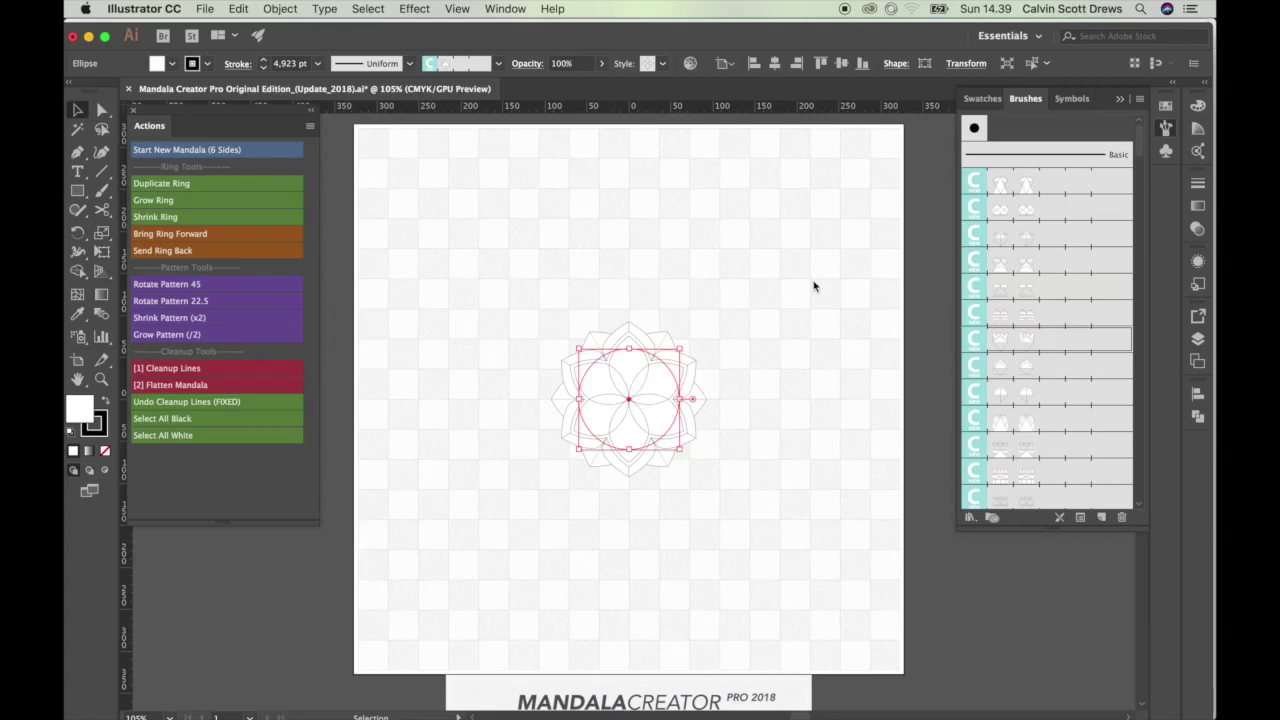
{"action": "left_click", "coordinate": [1014, 186]}
{"action": "left_click", "coordinate": [1015, 207]}
{"action": "left_click", "coordinate": [1017, 285]}
{"action": "mouse_move", "coordinate": [1142, 132]}
{"action": "left_mouse_down"}
{"action": "mouse_move", "coordinate": [1131, 445]}
{"action": "mouse_move", "coordinate": [1120, 128]}
{"action": "mouse_move", "coordinate": [1140, 150]}
{"action": "mouse_move", "coordinate": [1139, 136]}
{"action": "left_mouse_up"}
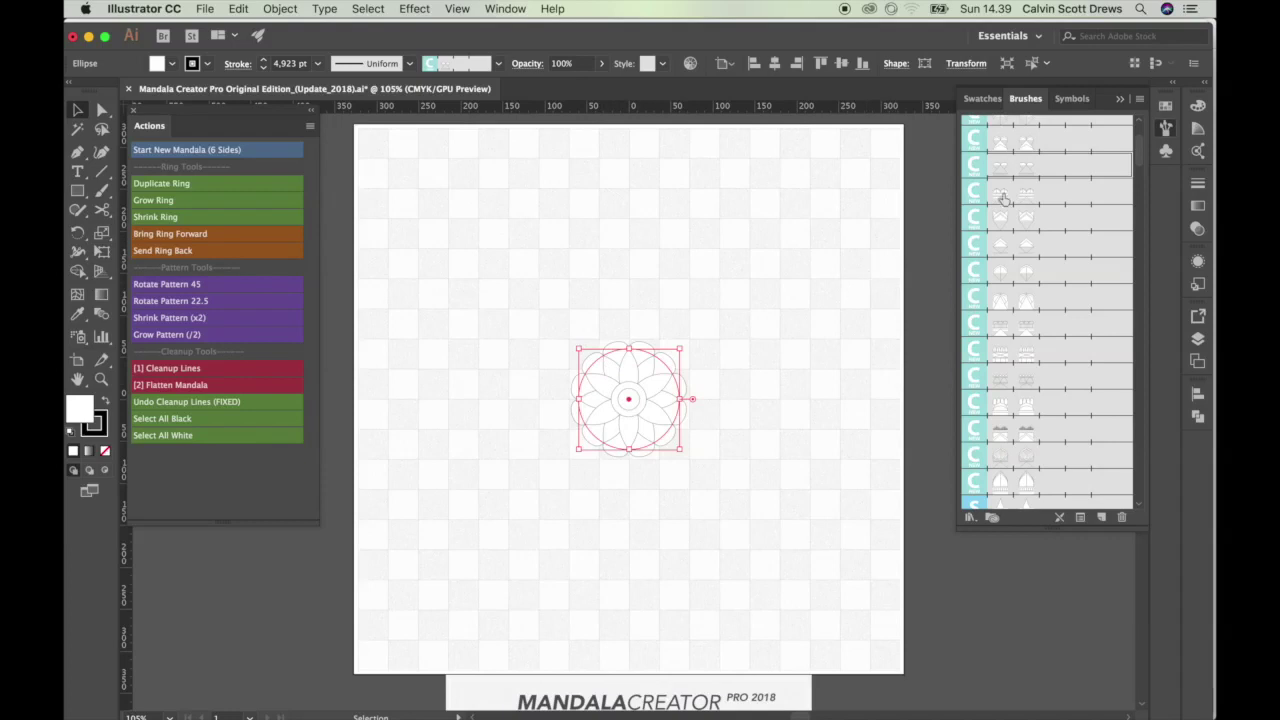
- Cycle through further petal brushes down the Brushes list on the ring
{"action": "left_click", "coordinate": [1020, 226]}
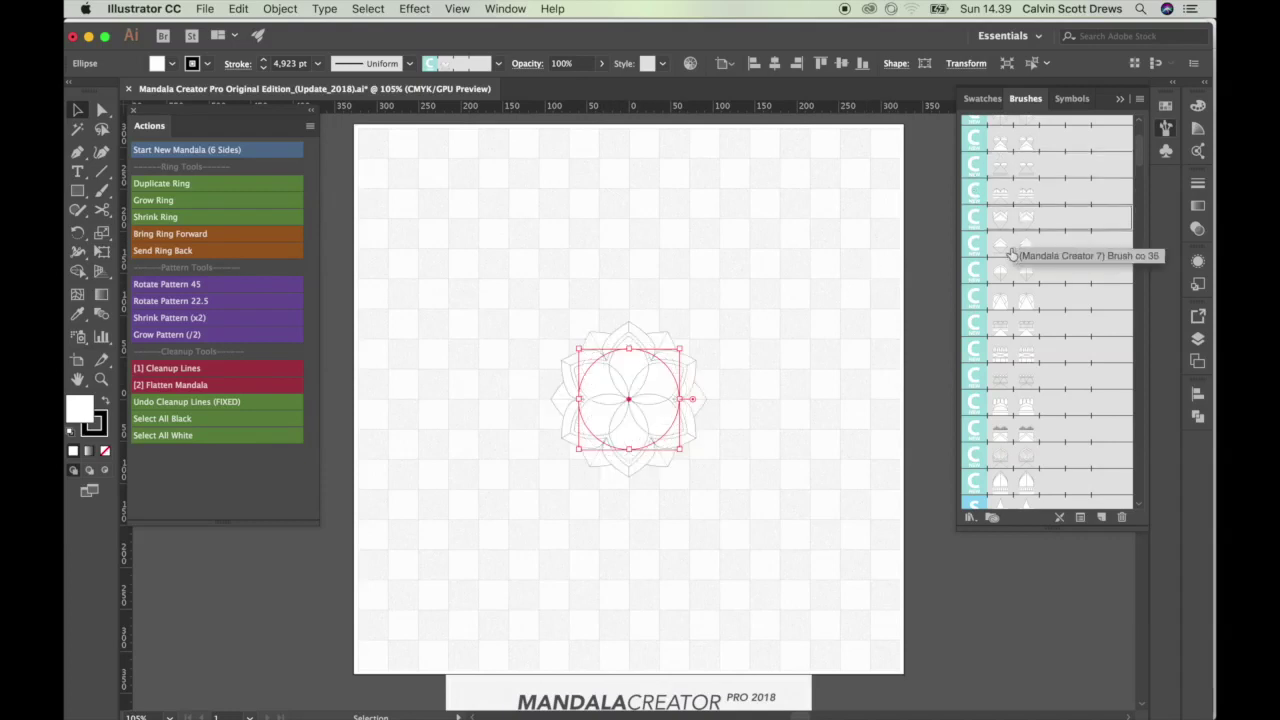
{"action": "left_click", "coordinate": [1010, 250]}
{"action": "left_click", "coordinate": [1014, 277]}
{"action": "left_click", "coordinate": [1018, 322]}
{"action": "left_click", "coordinate": [1018, 350]}
{"action": "left_click", "coordinate": [1008, 404]}
{"action": "left_click", "coordinate": [1033, 186]}
{"action": "left_click_drag", "start_coordinate": [1140, 150], "coordinate": [1140, 222]}
- Try S- and M-series brushes, settling on the fourth C-series brush
{"action": "left_click", "coordinate": [1015, 220]}
{"action": "left_click", "coordinate": [1017, 347]}
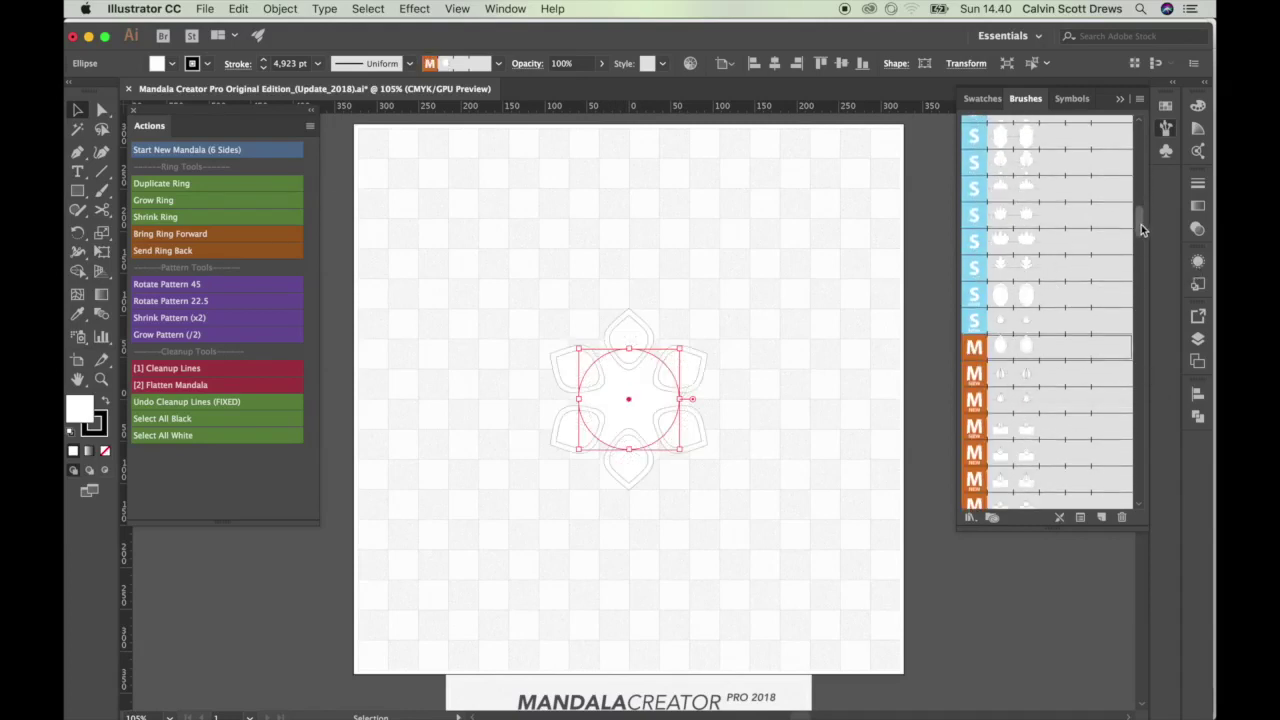
{"action": "left_click_drag", "start_coordinate": [1138, 226], "coordinate": [1138, 260]}
{"action": "left_click", "coordinate": [1018, 186]}
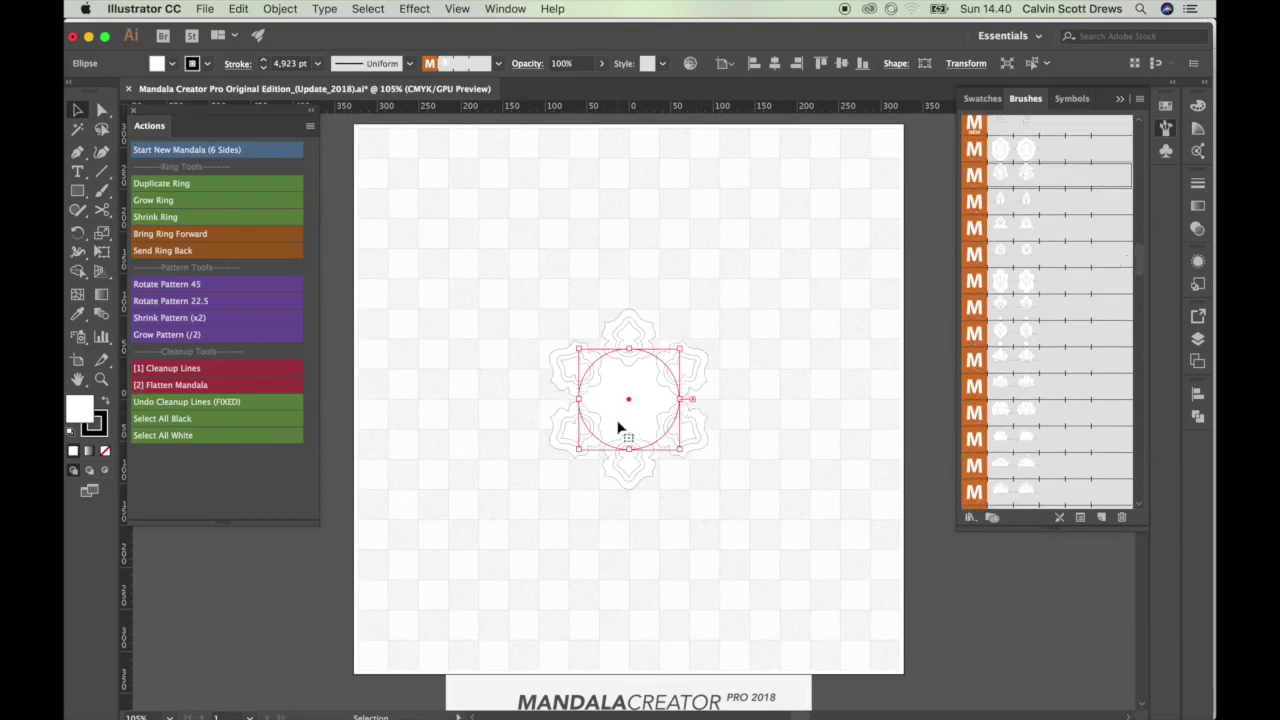
{"action": "left_click_drag", "start_coordinate": [1141, 258], "coordinate": [1135, 125]}
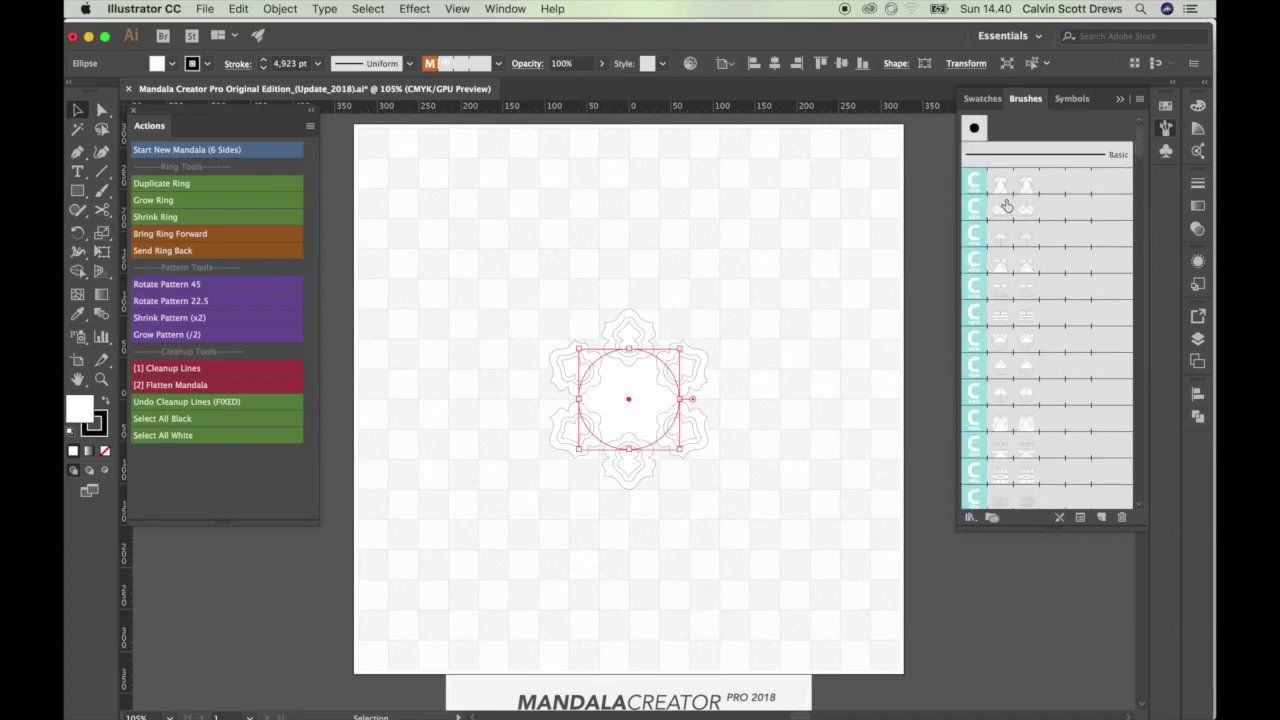
{"action": "left_click", "coordinate": [1004, 265]}
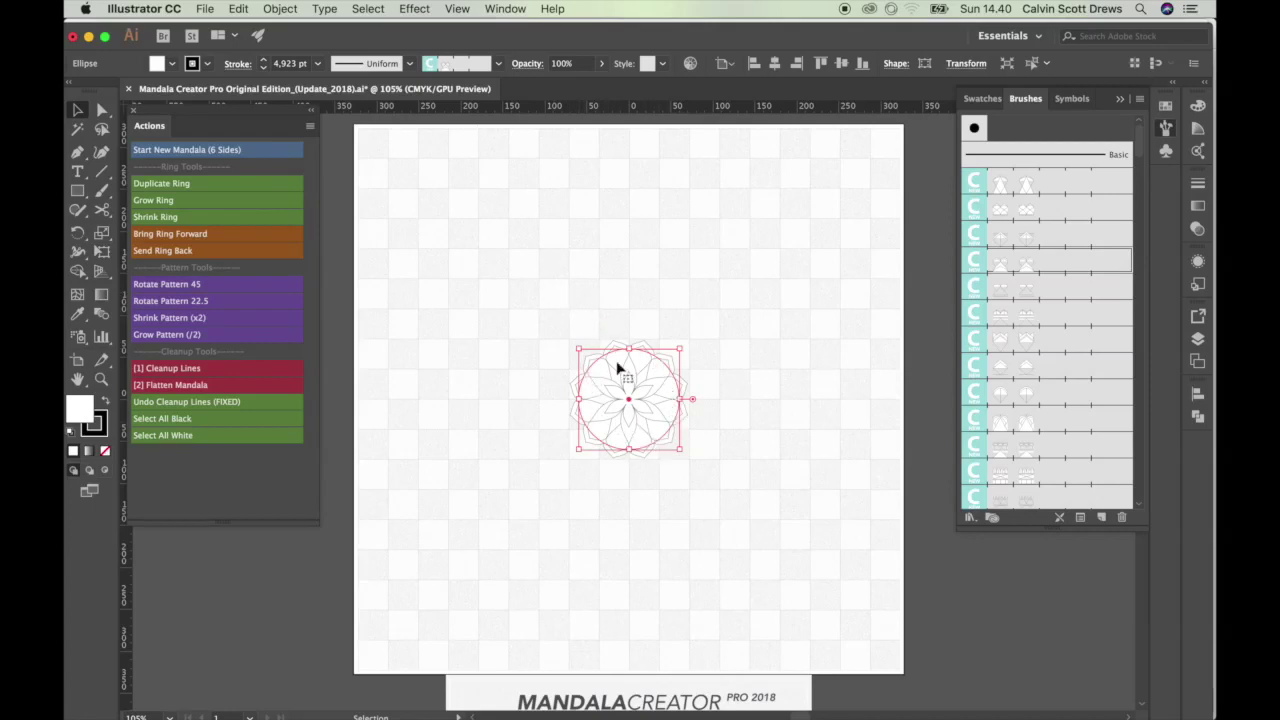
- Duplicate the ring, grow the copy four steps, and give it a new pattern
{"action": "left_click", "coordinate": [153, 185]}
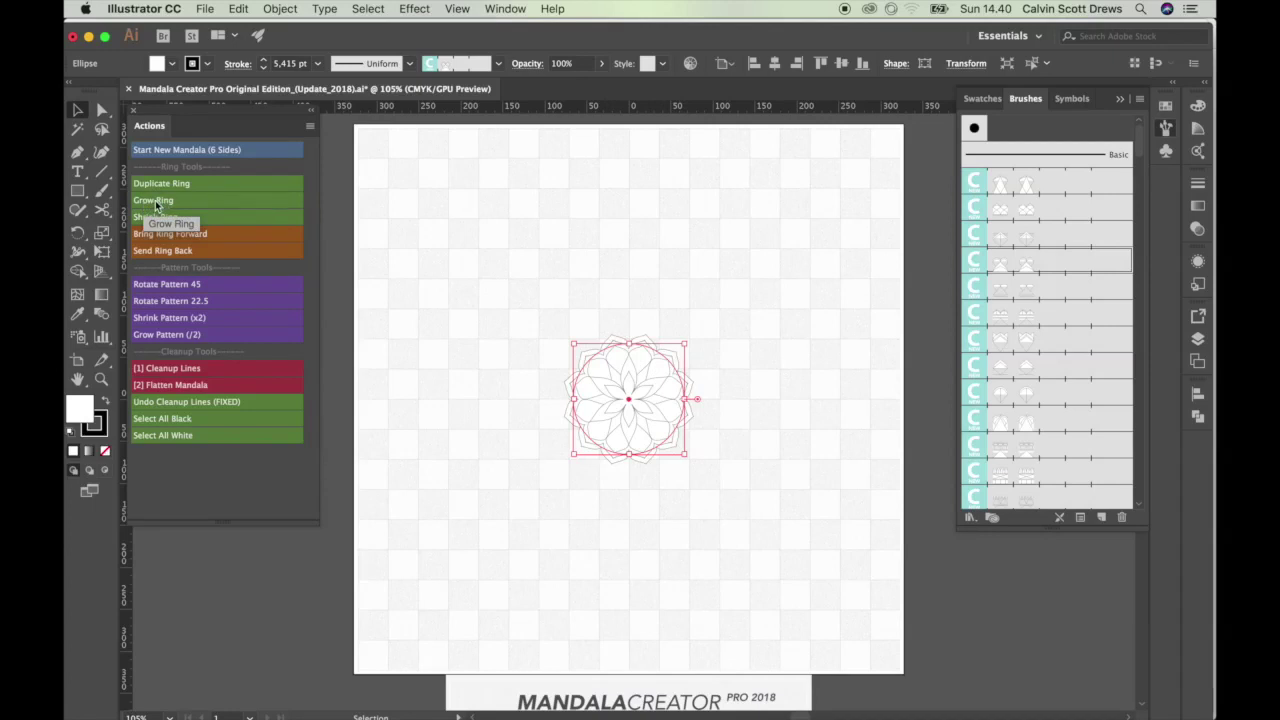
{"action": "left_click", "coordinate": [149, 201]}
{"action": "left_click", "coordinate": [149, 201]}
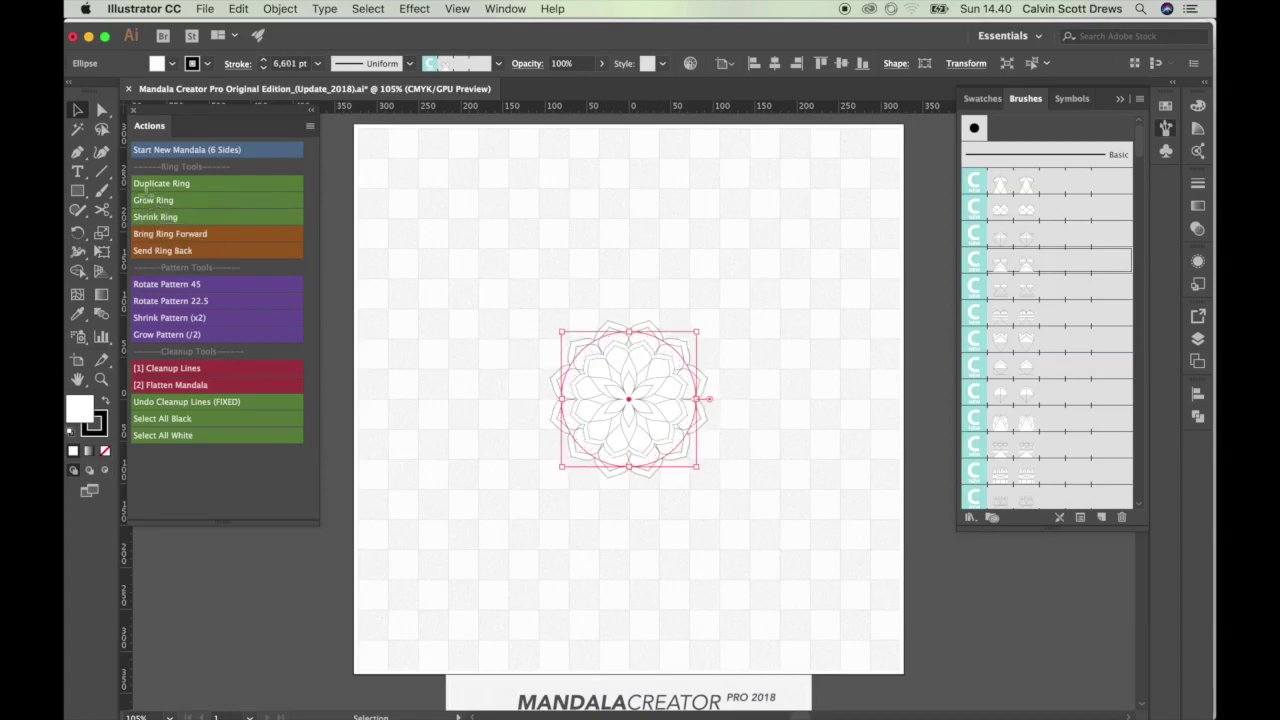
{"action": "left_click", "coordinate": [149, 203]}
{"action": "left_click", "coordinate": [148, 202]}
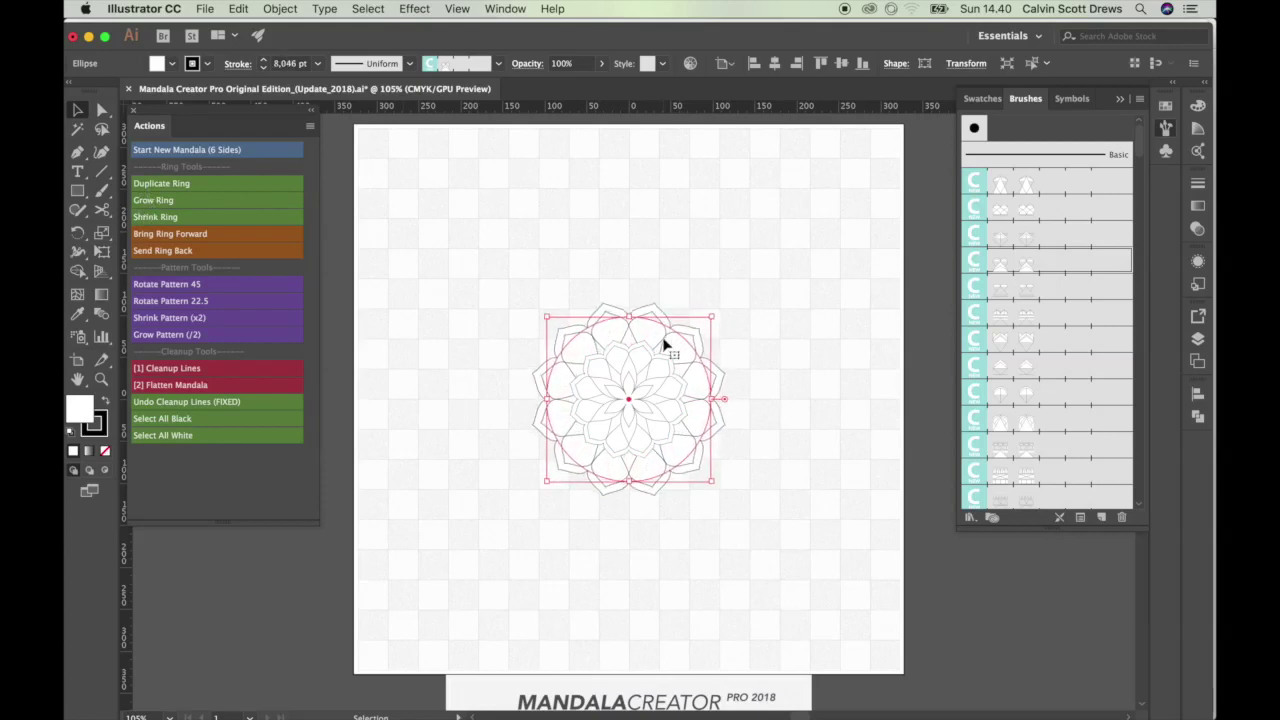
{"action": "left_click", "coordinate": [1010, 289]}
{"action": "left_click", "coordinate": [1016, 316]}
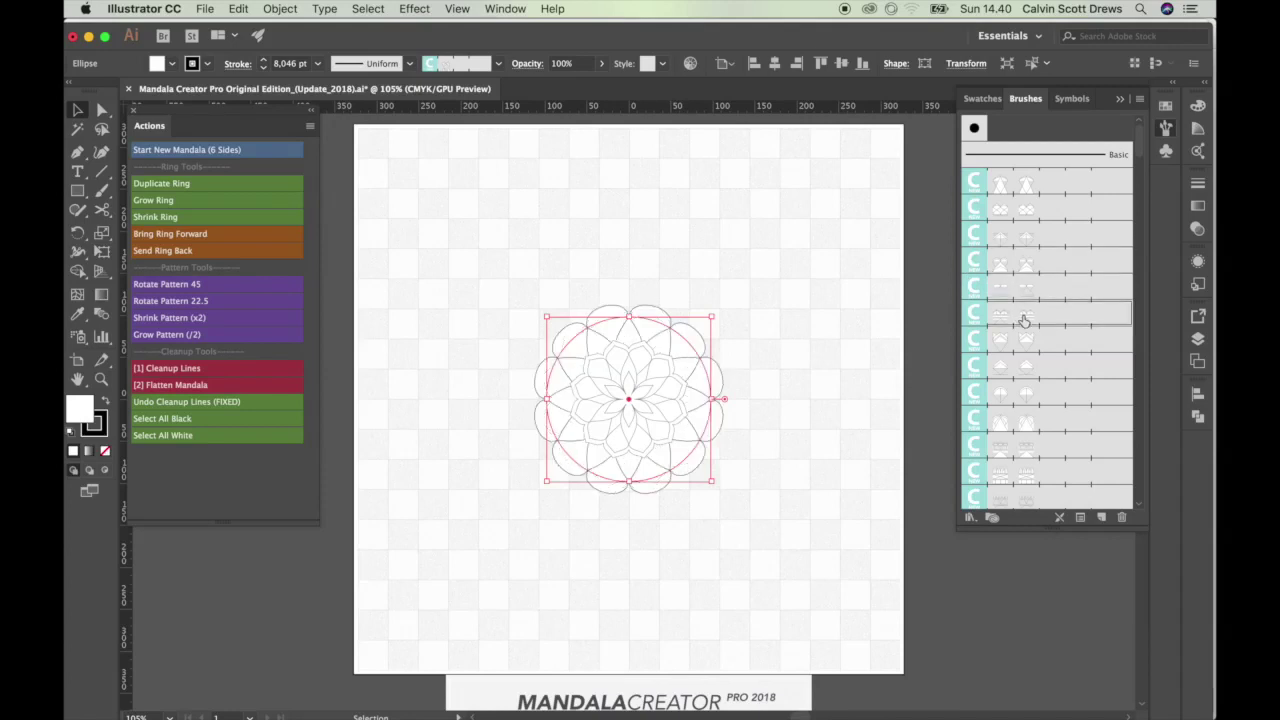
- Select the inner flower ring and try several patterns on it
{"action": "left_click", "coordinate": [624, 378]}
{"action": "left_click", "coordinate": [624, 378]}
{"action": "left_click", "coordinate": [1028, 289]}
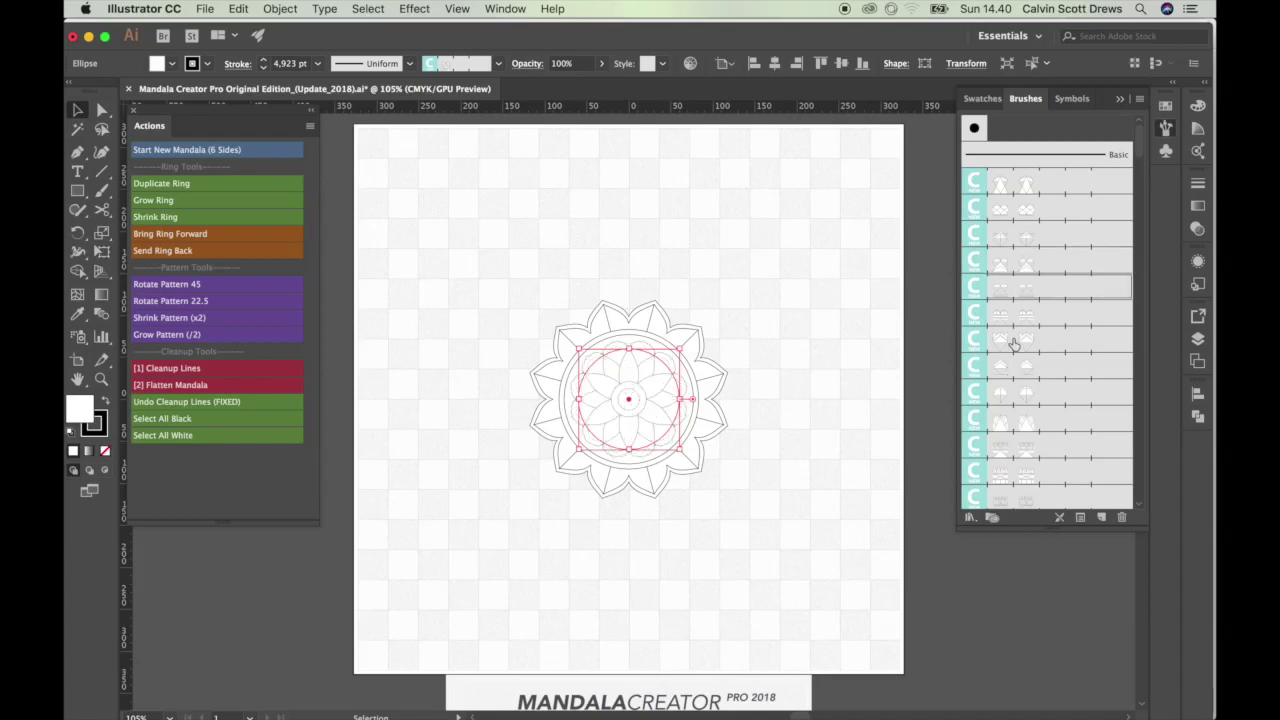
{"action": "left_click", "coordinate": [1014, 238]}
{"action": "left_click", "coordinate": [1020, 212]}
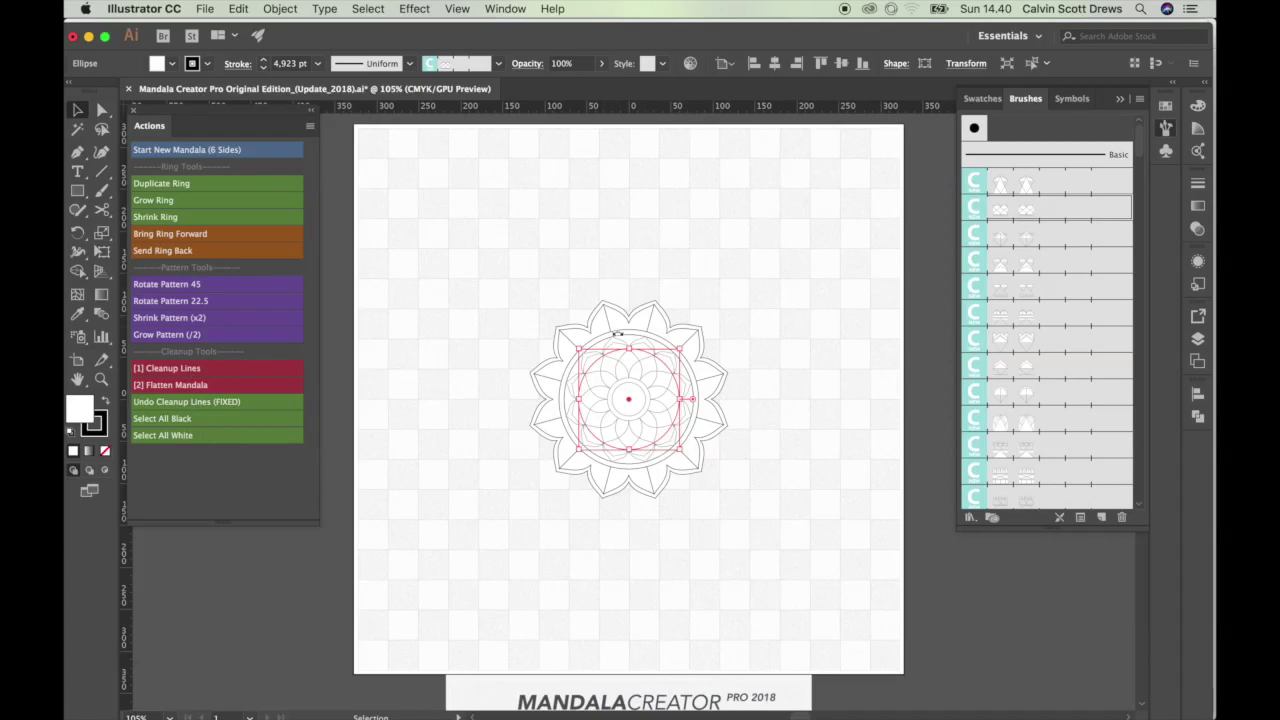
- Duplicate the outer ring, rotate its pattern 45° three times, and apply a large-petal brush
{"action": "left_click", "coordinate": [652, 329]}
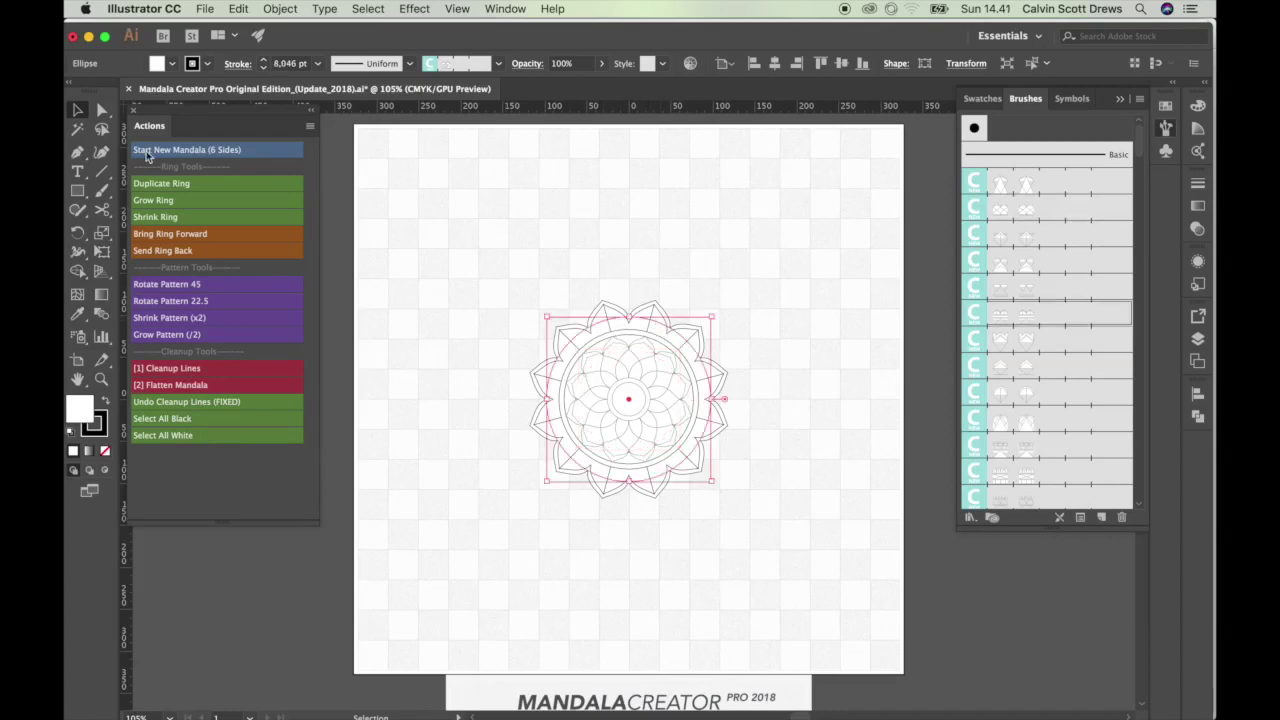
{"action": "left_click", "coordinate": [157, 184]}
{"action": "left_click", "coordinate": [167, 286]}
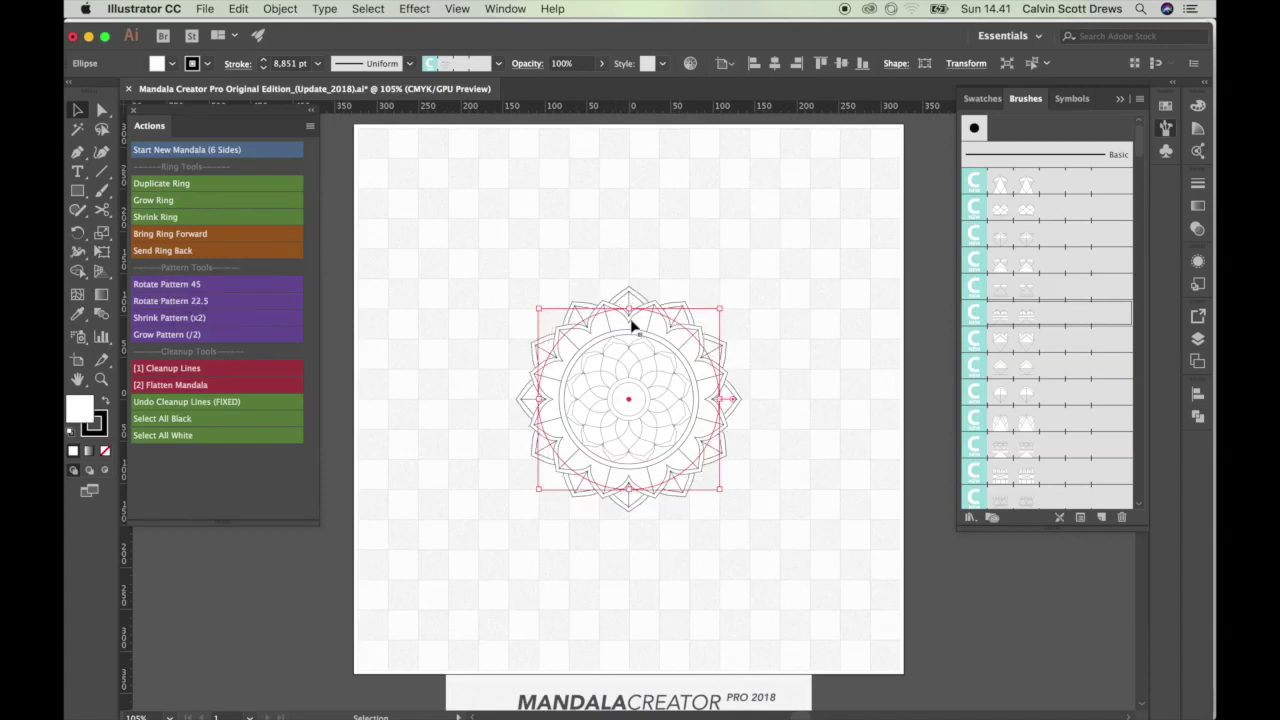
{"action": "left_click", "coordinate": [196, 287]}
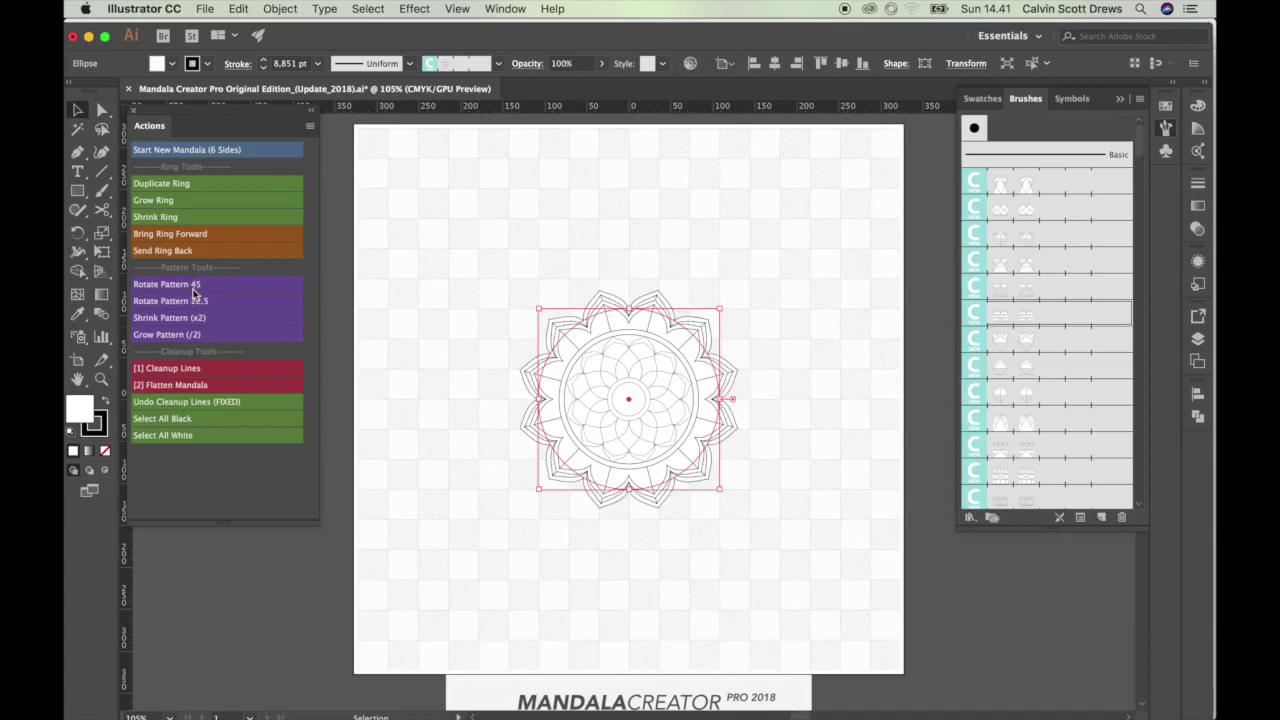
{"action": "left_click", "coordinate": [184, 288]}
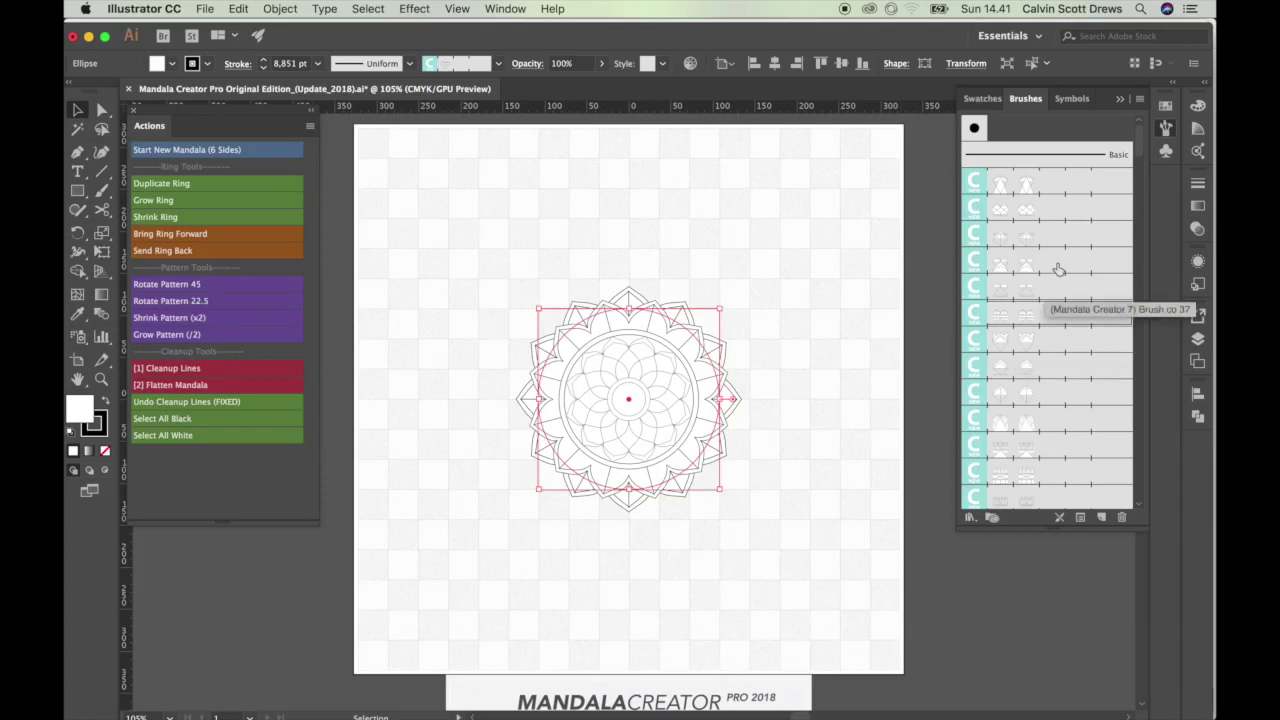
{"action": "scroll", "coordinate": [1059, 181], "scroll_direction": "down", "scroll_amount": 10}
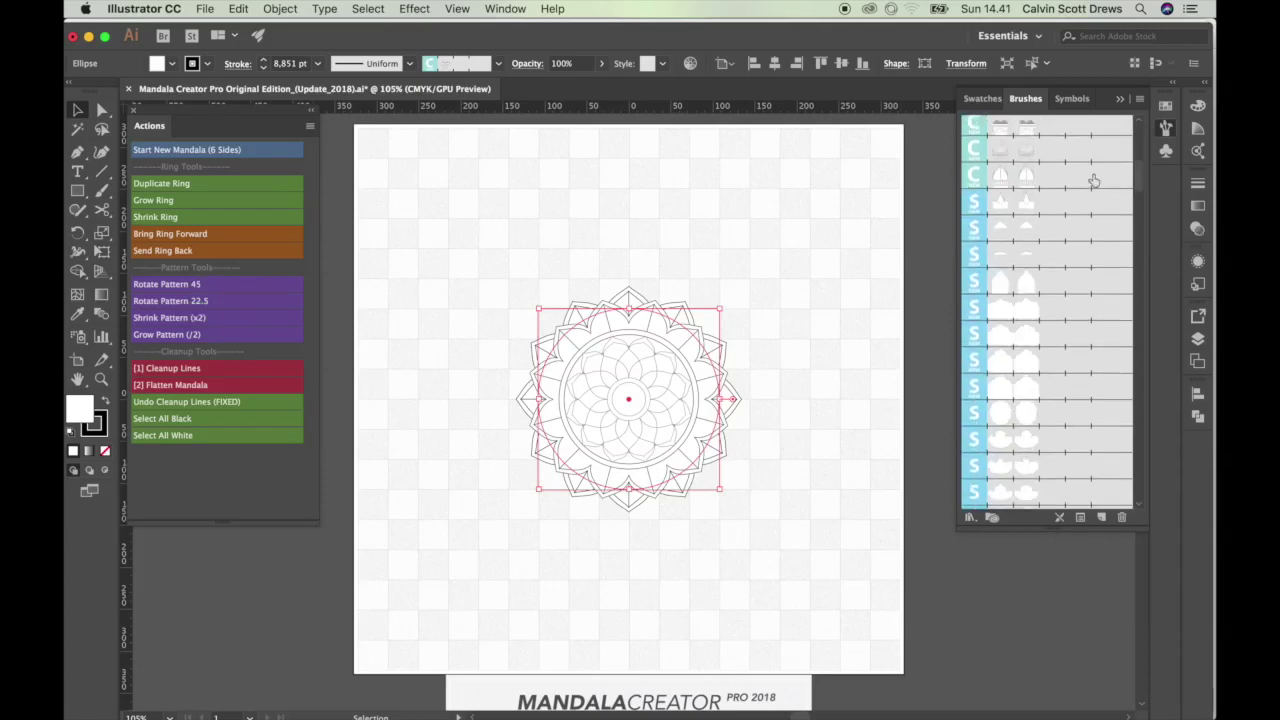
{"action": "left_click", "coordinate": [1059, 178]}
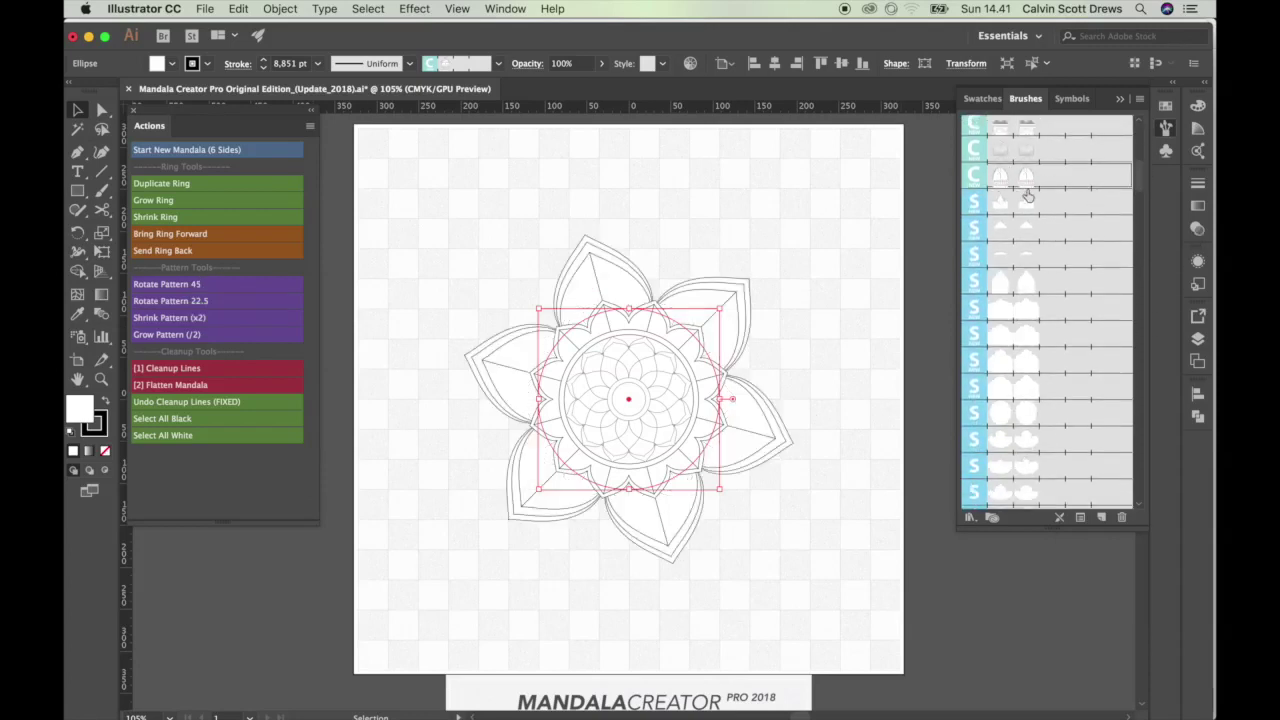
- Switch the new ring to a pointed-star M-series brush, rotate it 45°, and shrink it
{"action": "mouse_move", "coordinate": [1139, 180]}
{"action": "left_mouse_down"}
{"action": "mouse_move", "coordinate": [1143, 214]}
{"action": "mouse_move", "coordinate": [1141, 190]}
{"action": "left_mouse_up"}
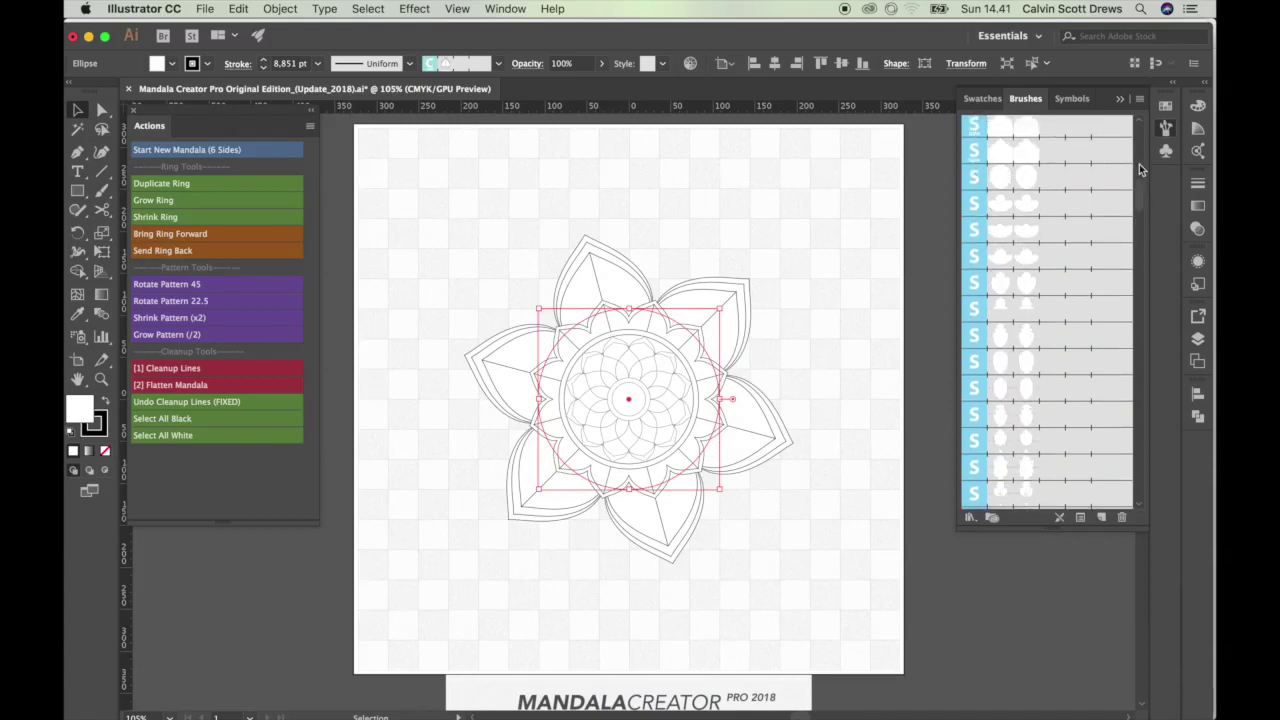
{"action": "left_click_drag", "start_coordinate": [1141, 178], "coordinate": [1137, 234]}
{"action": "scroll", "coordinate": [1119, 236], "scroll_direction": "down", "scroll_amount": 1}
{"action": "left_click", "coordinate": [1027, 297]}
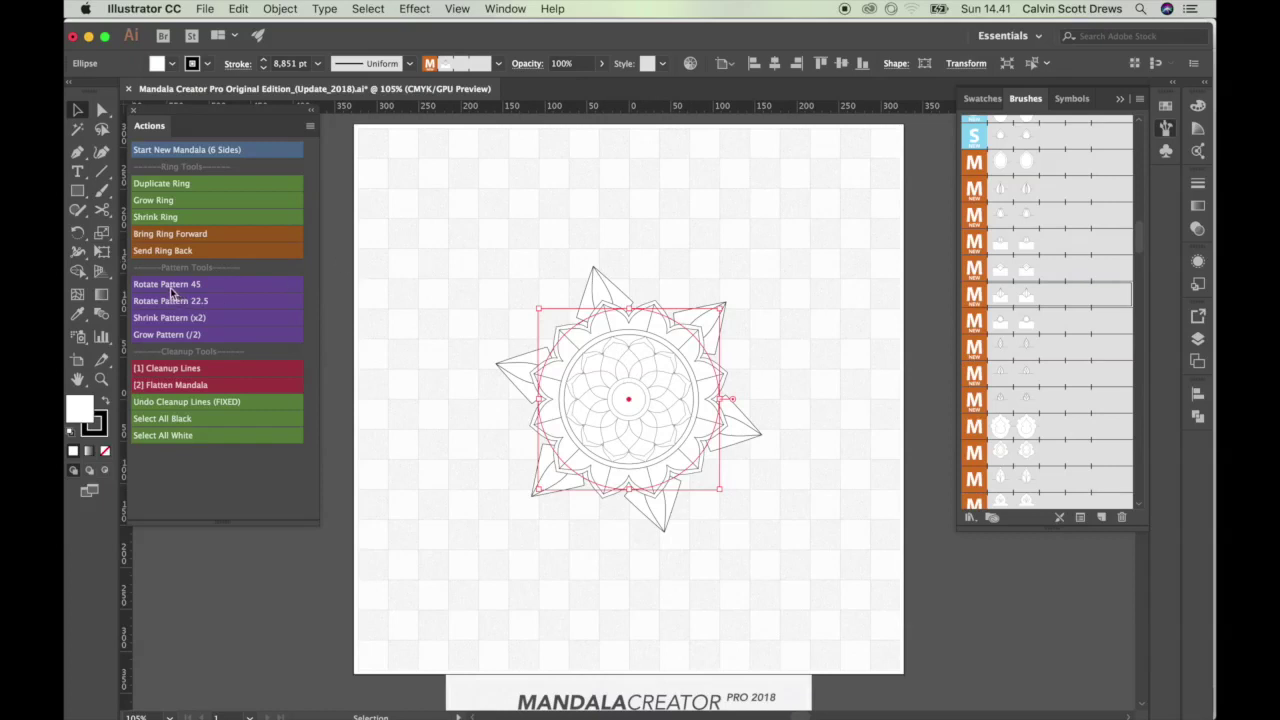
{"action": "left_click", "coordinate": [170, 286]}
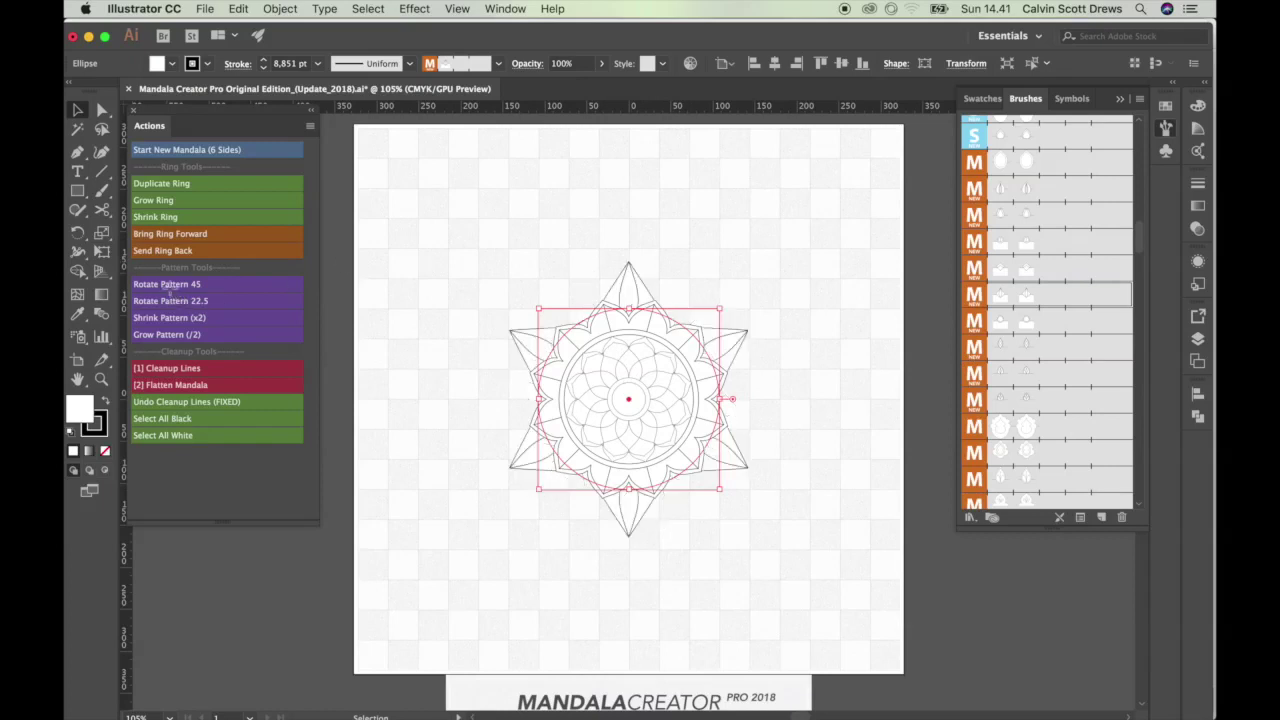
{"action": "left_click", "coordinate": [168, 218]}
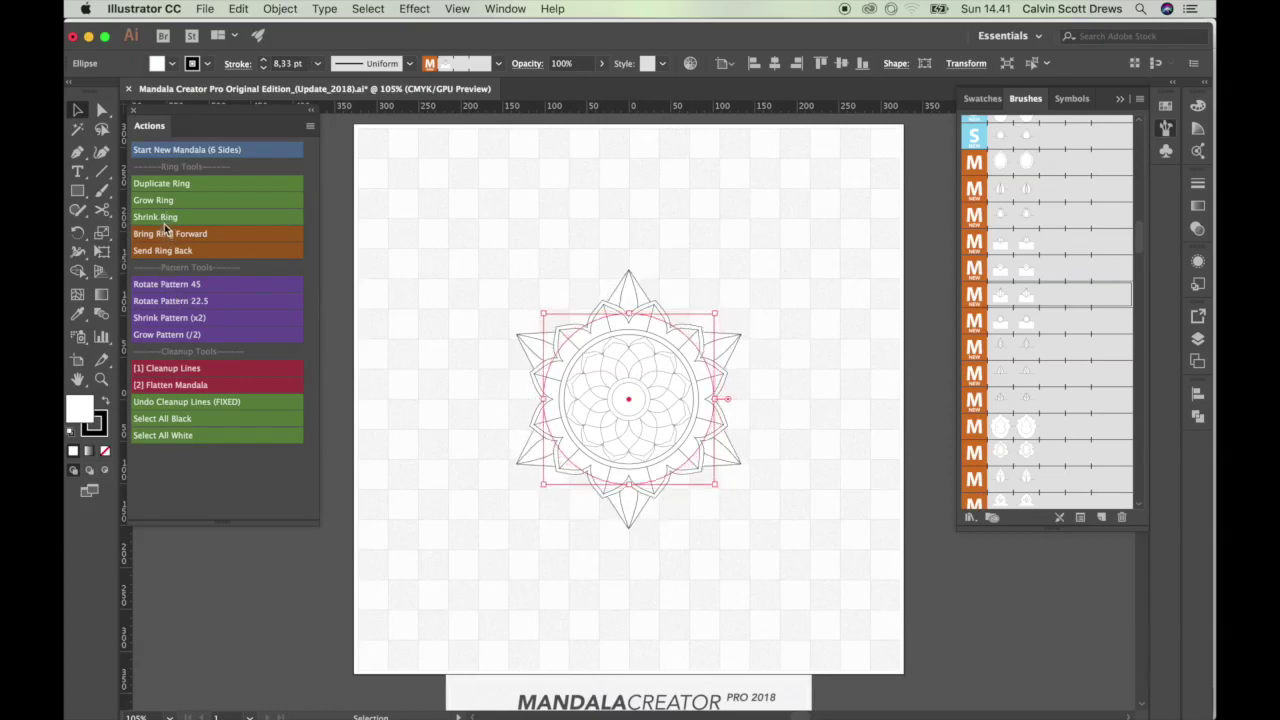
- Adjust the star-spike ring's size with alternating Shrink Ring and Grow Ring actions
{"action": "left_click", "coordinate": [167, 222]}
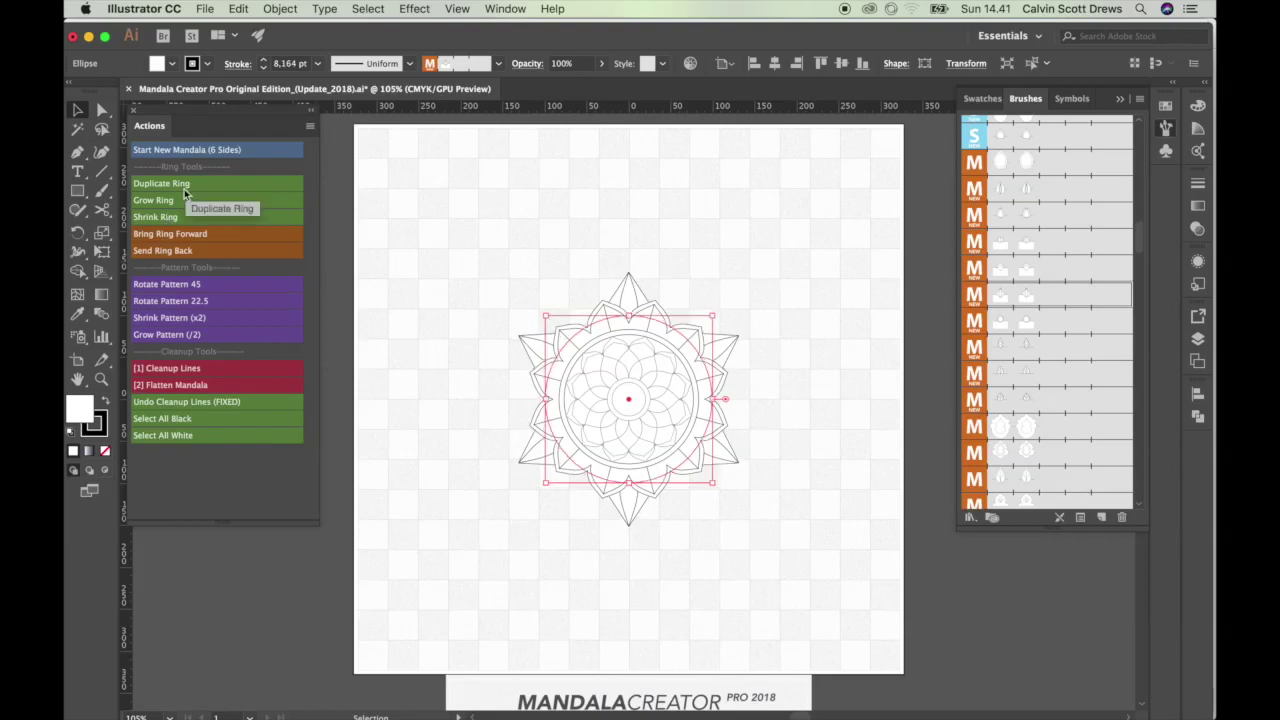
{"action": "left_click", "coordinate": [179, 199]}
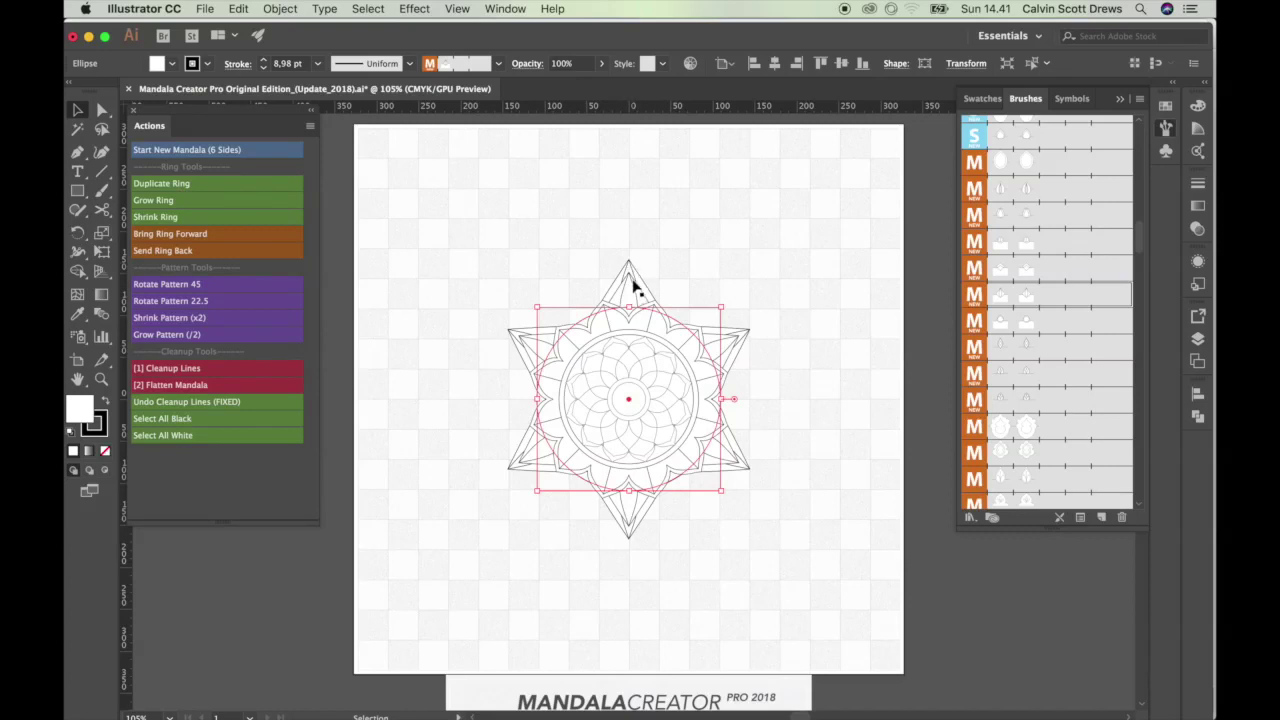
{"action": "left_click", "coordinate": [179, 214]}
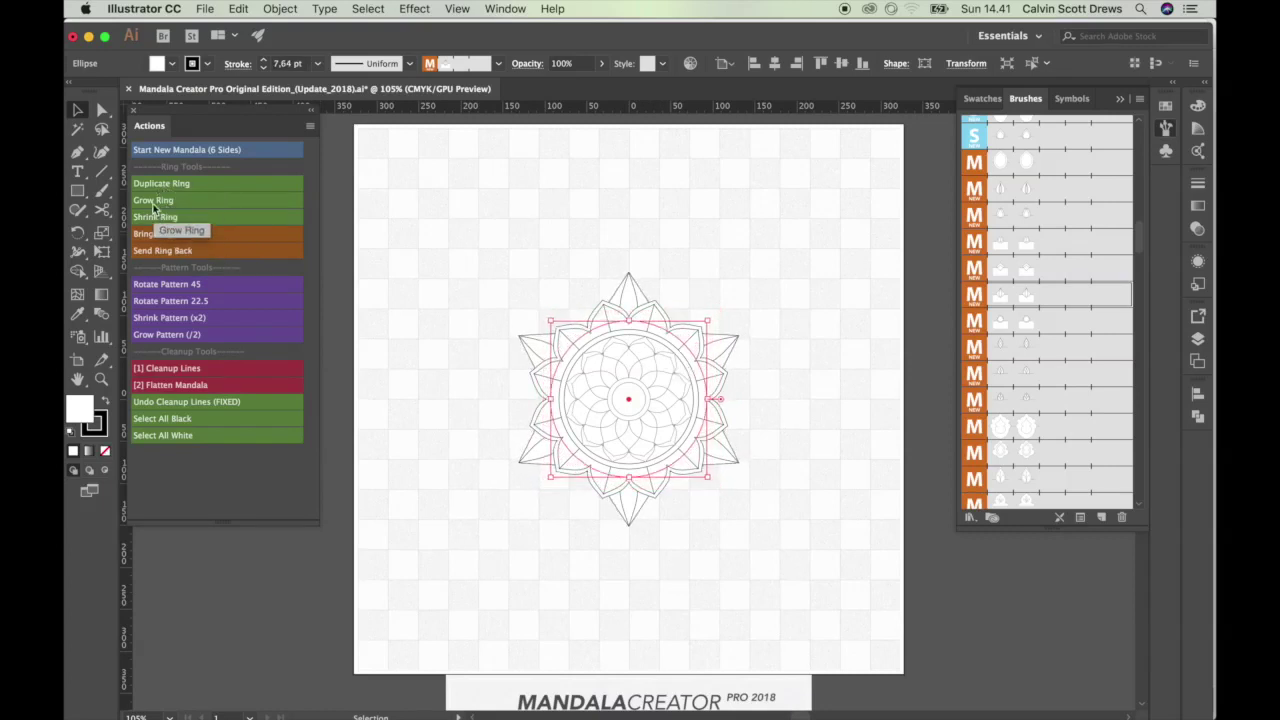
{"action": "left_click", "coordinate": [154, 205]}
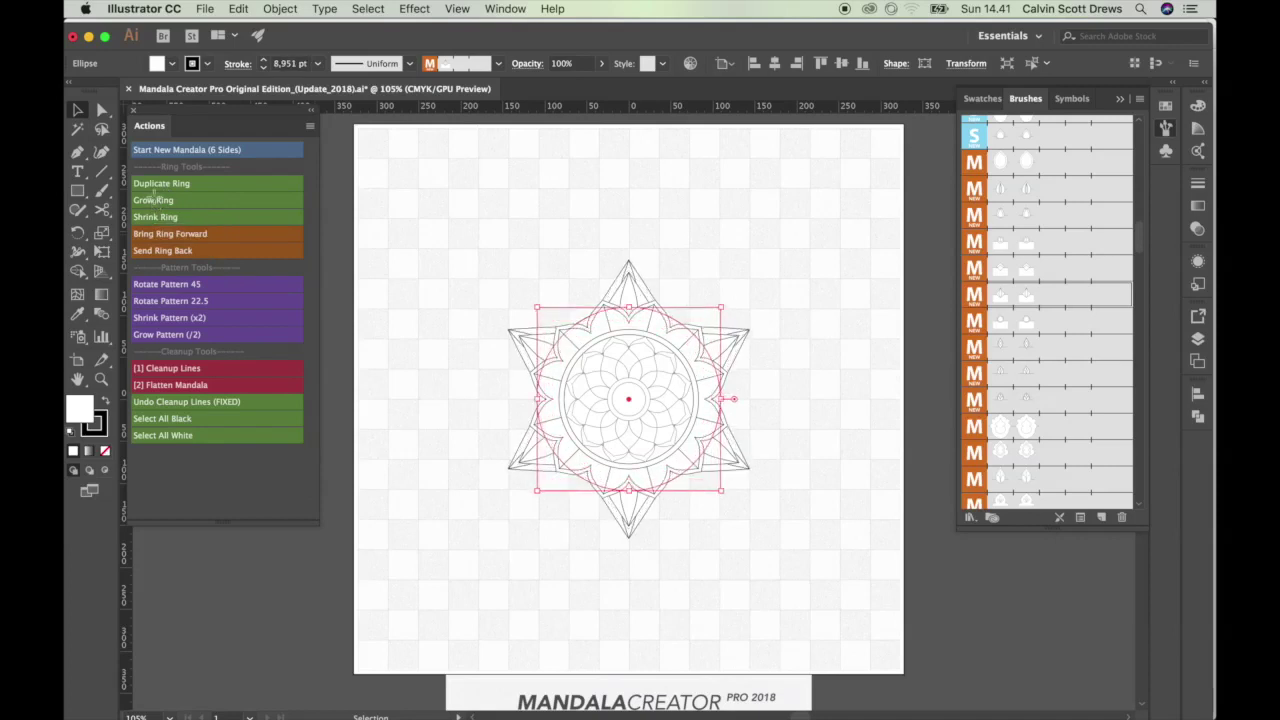
{"action": "left_click", "coordinate": [156, 203]}
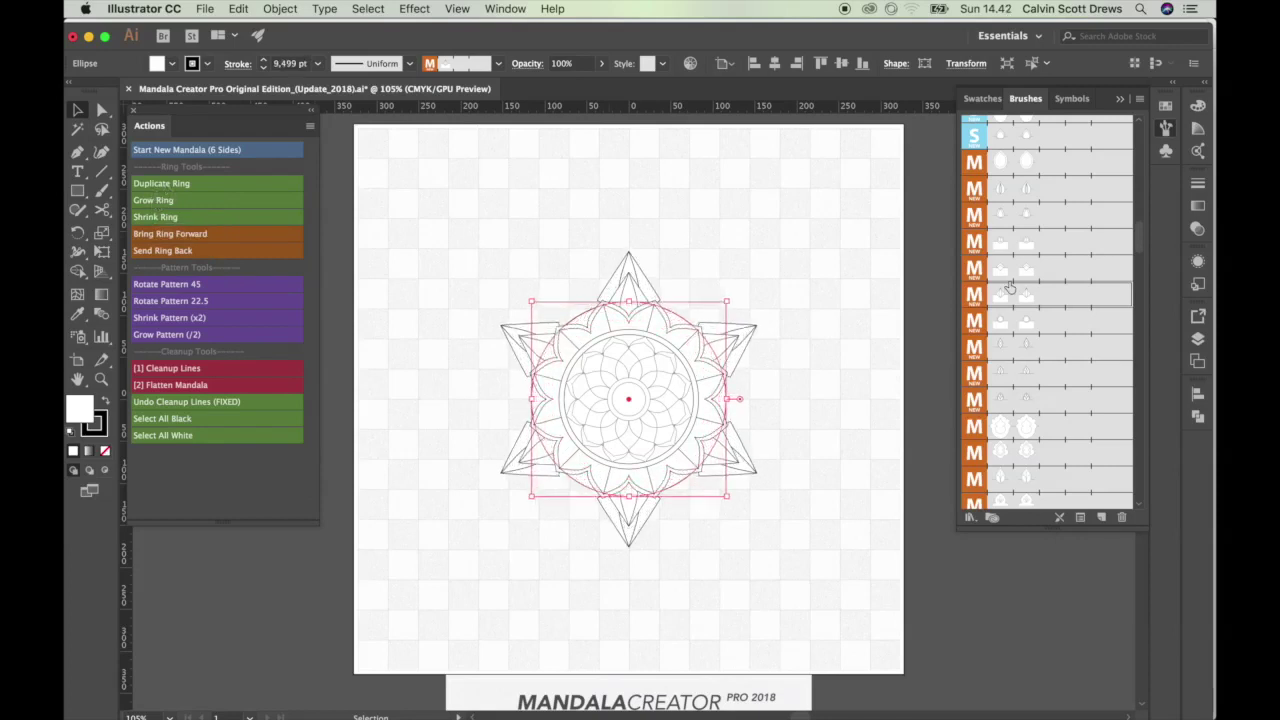
- Give the outer ring a circles brush, rotate it 45°, and shrink it inward
{"action": "left_click", "coordinate": [1026, 323]}
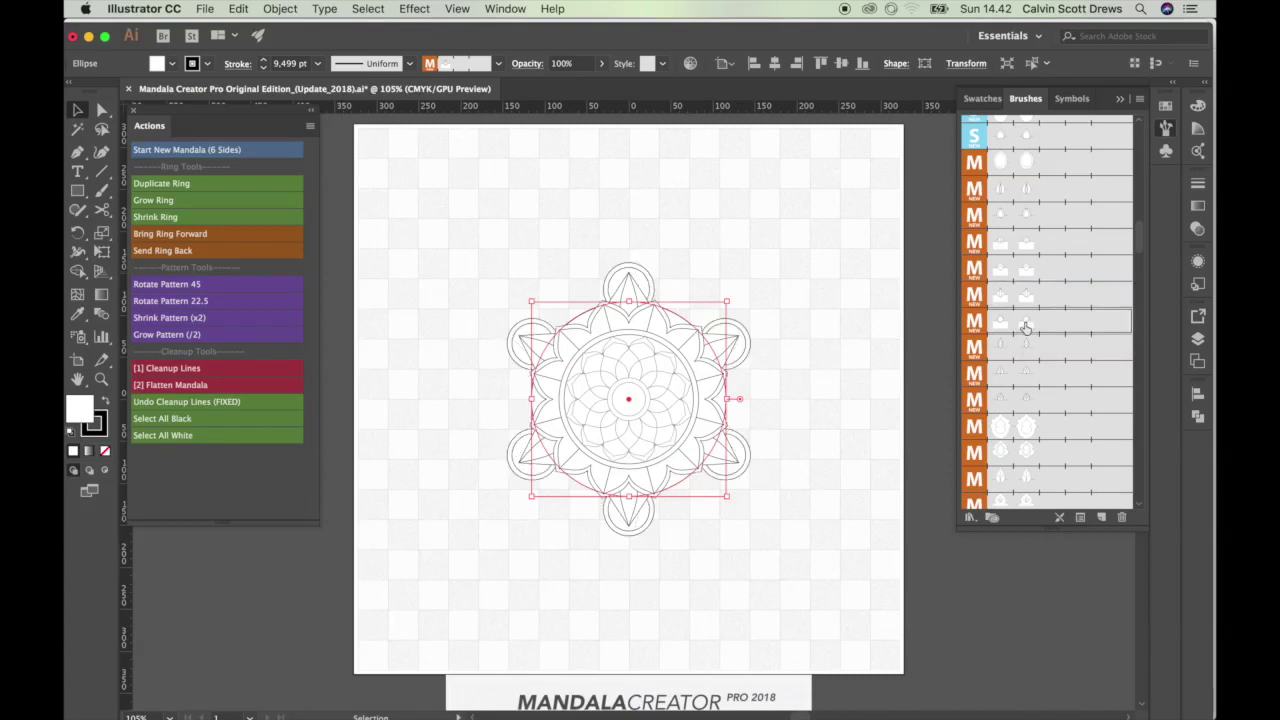
{"action": "left_click", "coordinate": [174, 285]}
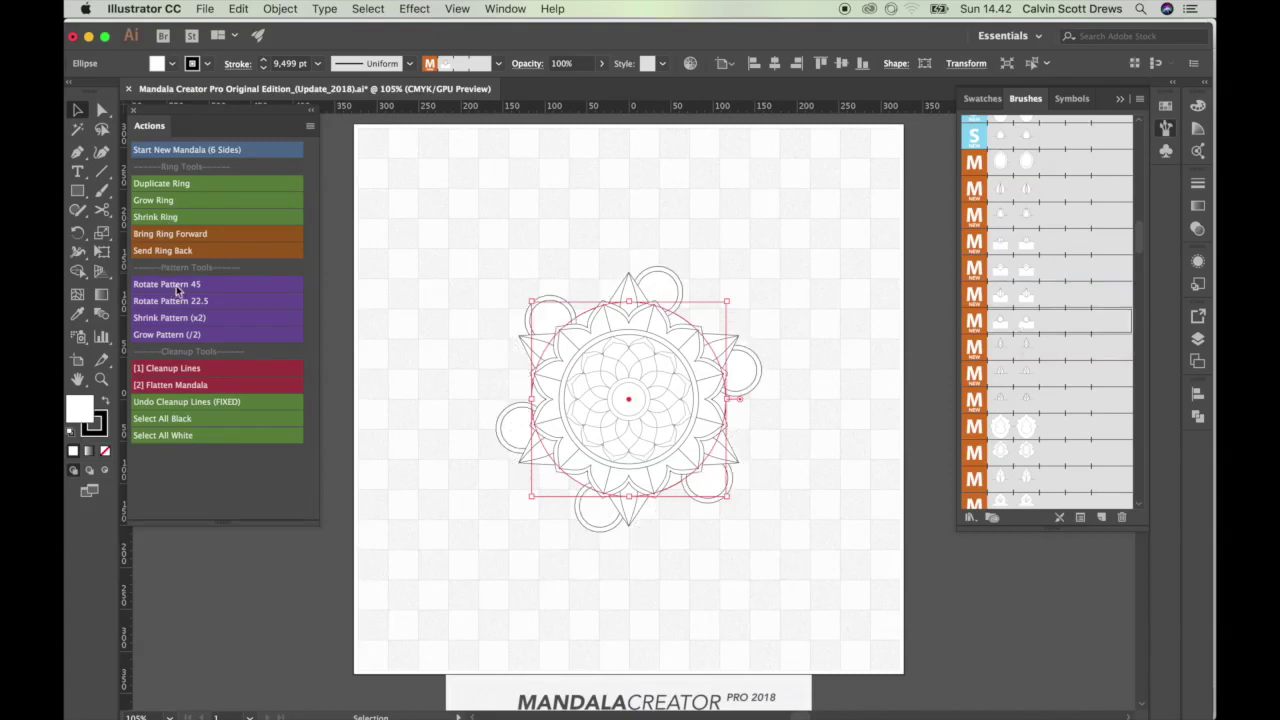
{"action": "left_click", "coordinate": [165, 217]}
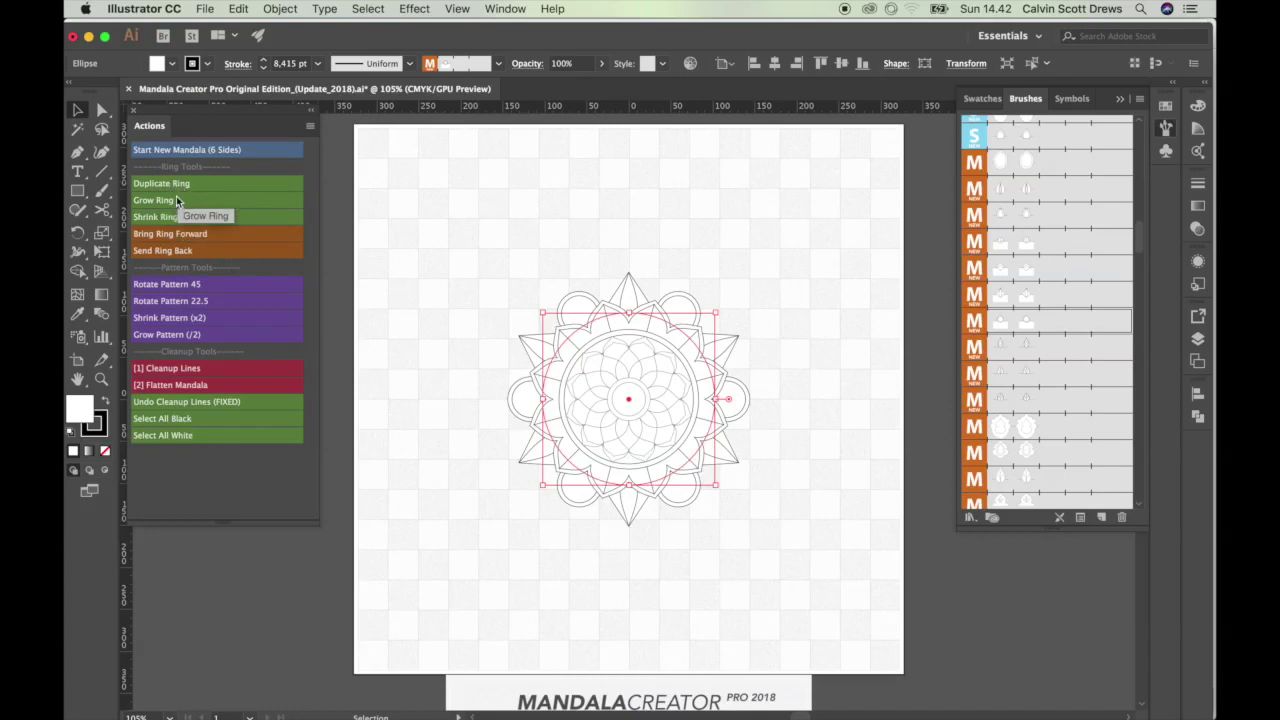
- Duplicate the outer ring, apply a feathered X-series petal brush, rotate 45° twice, and grow it
{"action": "left_click", "coordinate": [169, 187]}
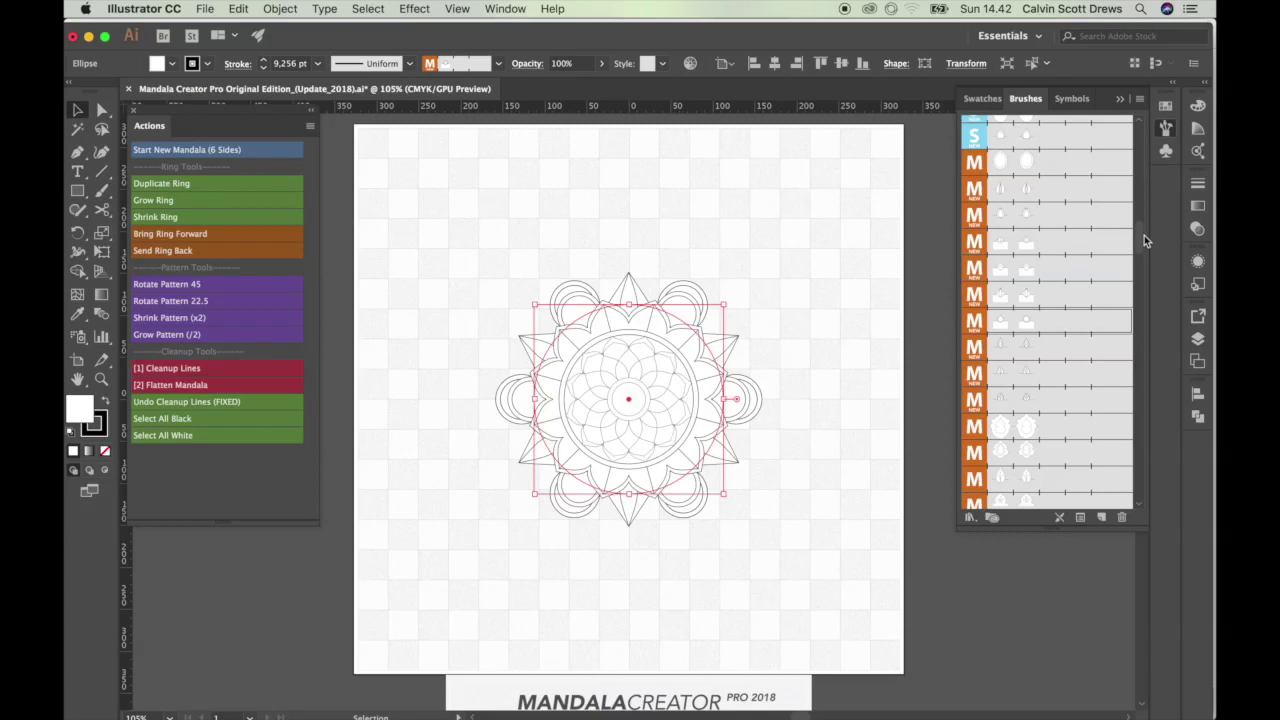
{"action": "mouse_move", "coordinate": [1140, 237]}
{"action": "left_mouse_down"}
{"action": "mouse_move", "coordinate": [1134, 440]}
{"action": "mouse_move", "coordinate": [1140, 335]}
{"action": "left_mouse_up"}
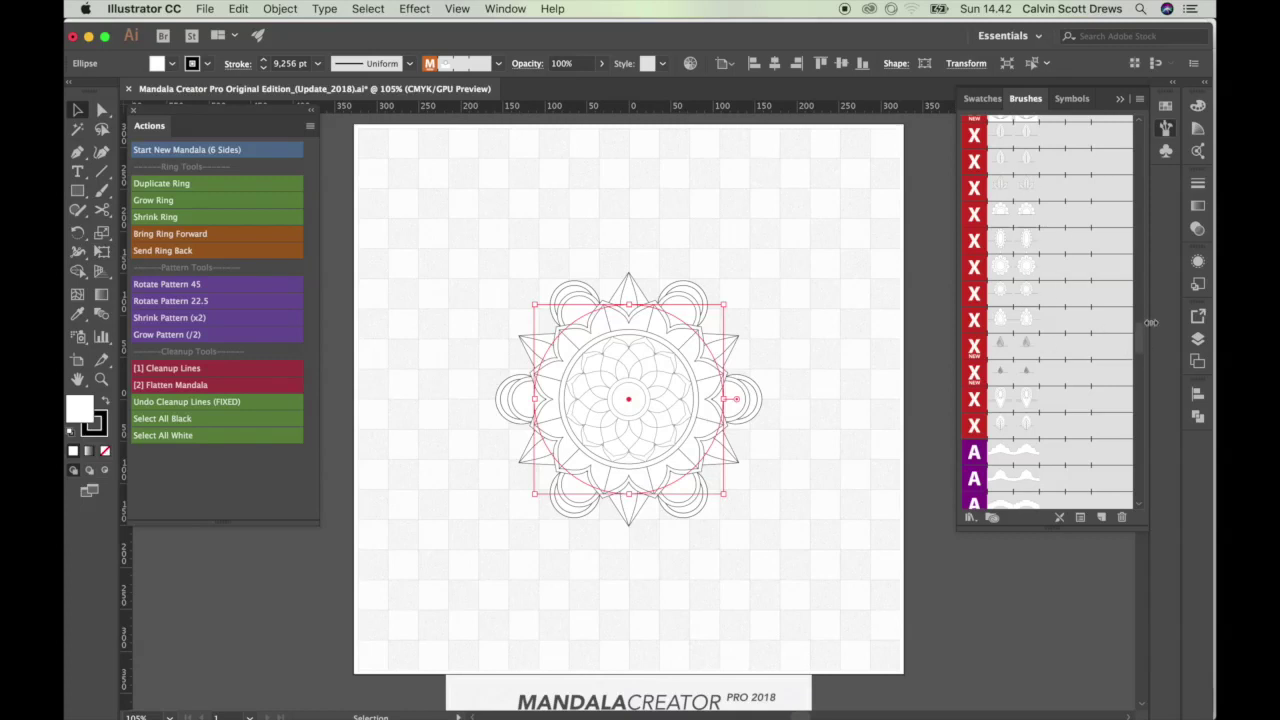
{"action": "scroll", "coordinate": [1140, 319], "scroll_direction": "up", "scroll_amount": 5}
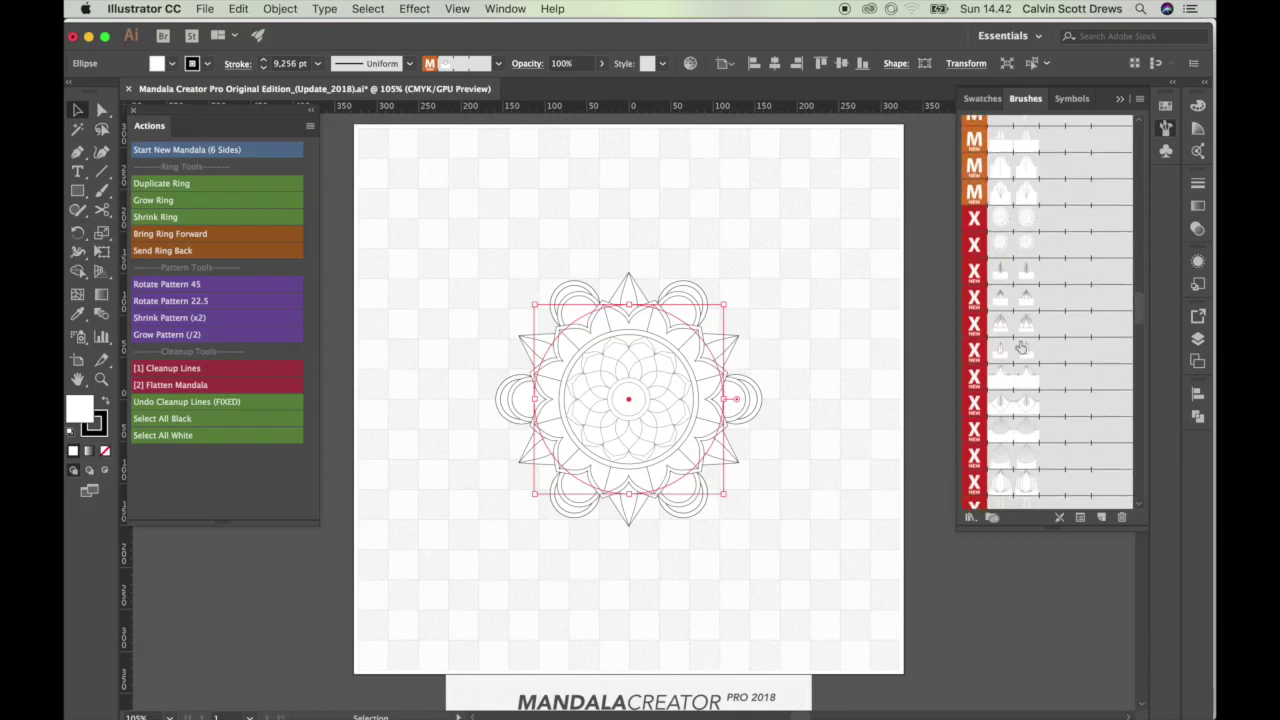
{"action": "left_click", "coordinate": [1022, 324]}
{"action": "left_click", "coordinate": [1022, 298]}
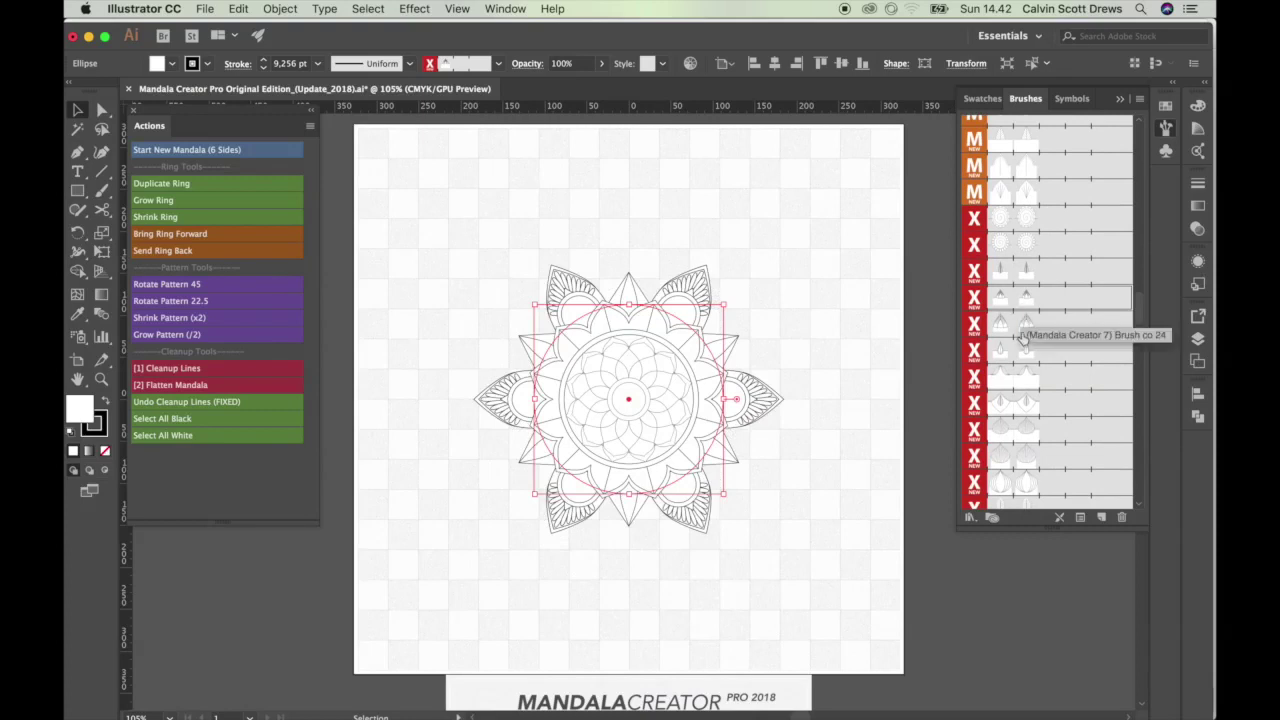
{"action": "left_click", "coordinate": [1024, 326]}
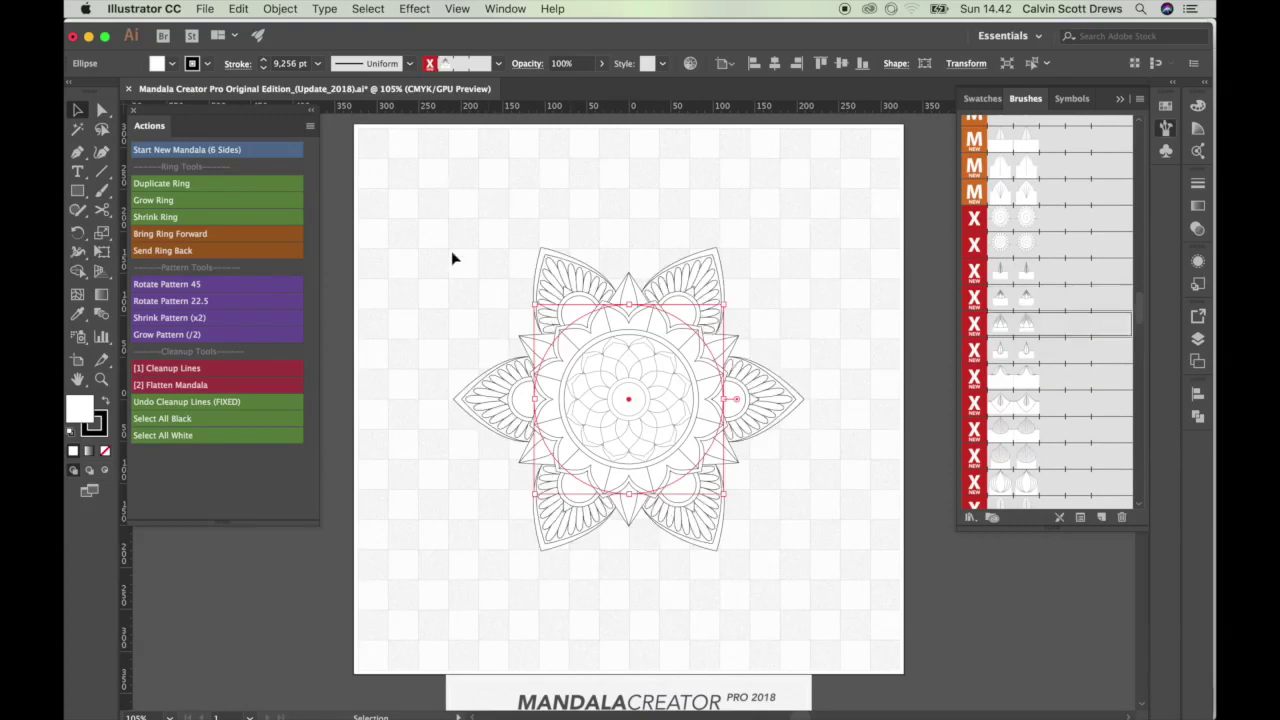
{"action": "left_click", "coordinate": [204, 288]}
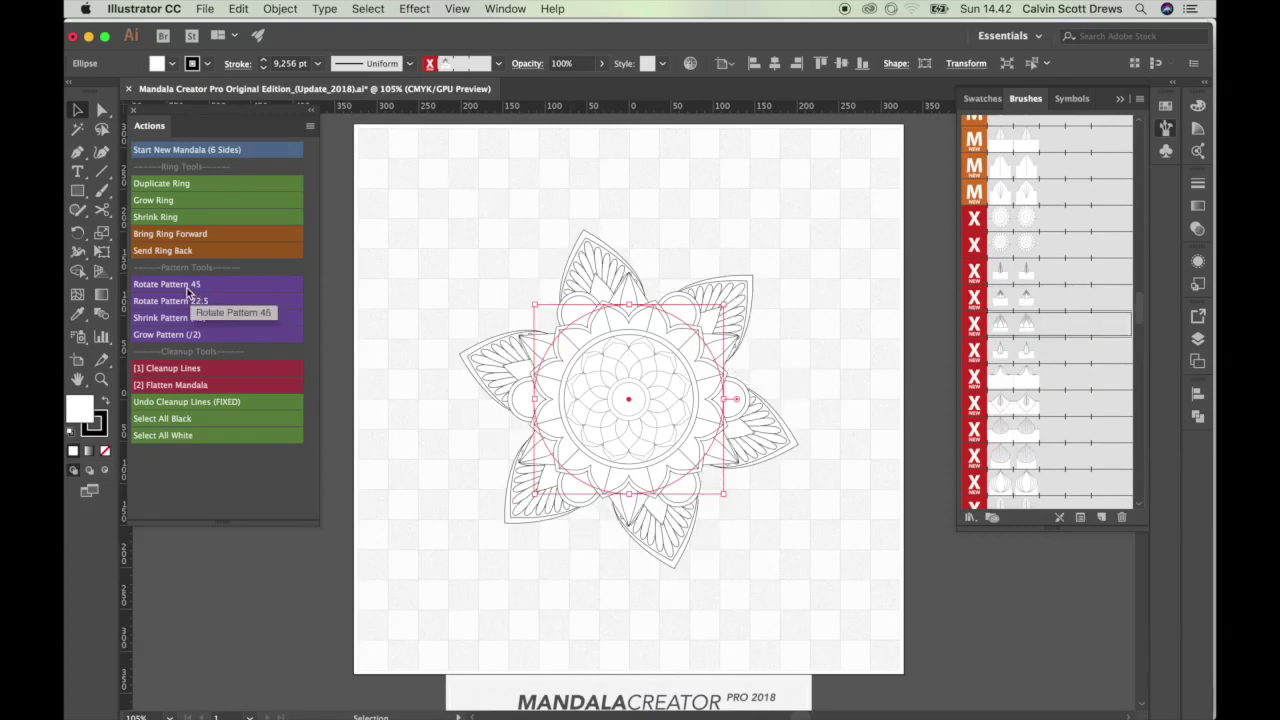
{"action": "left_click", "coordinate": [185, 289]}
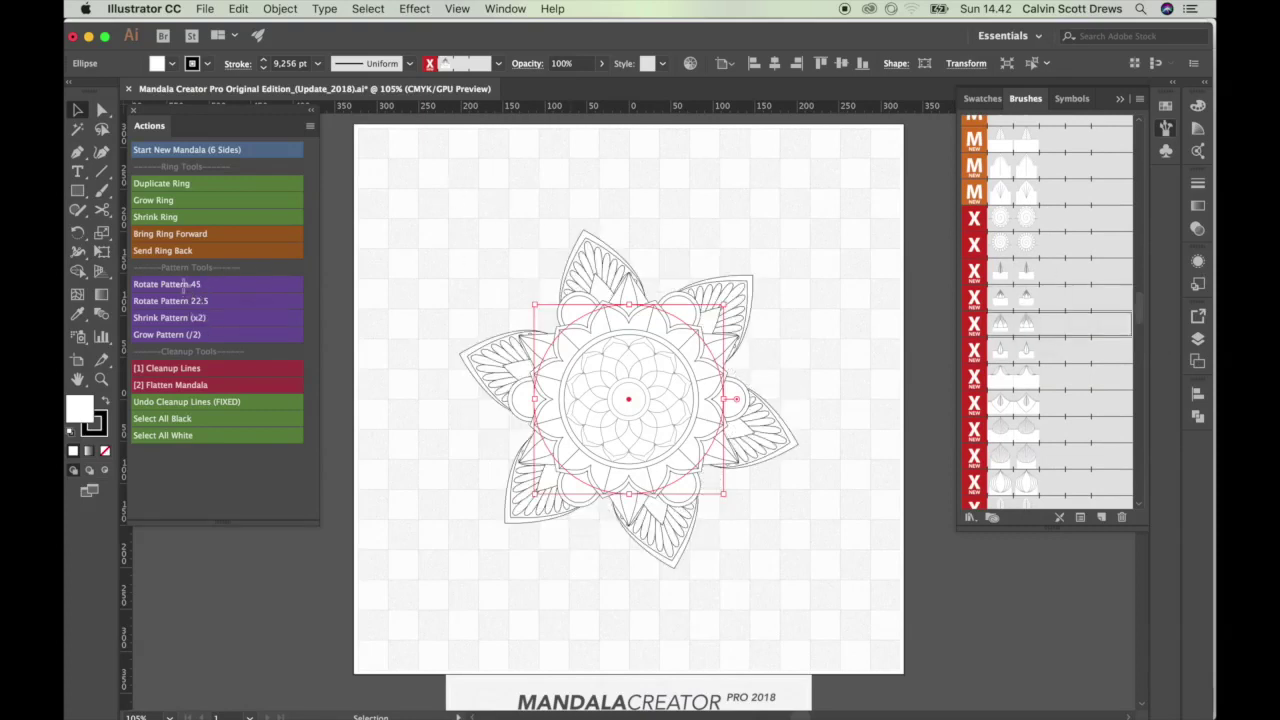
{"action": "left_click", "coordinate": [152, 203]}
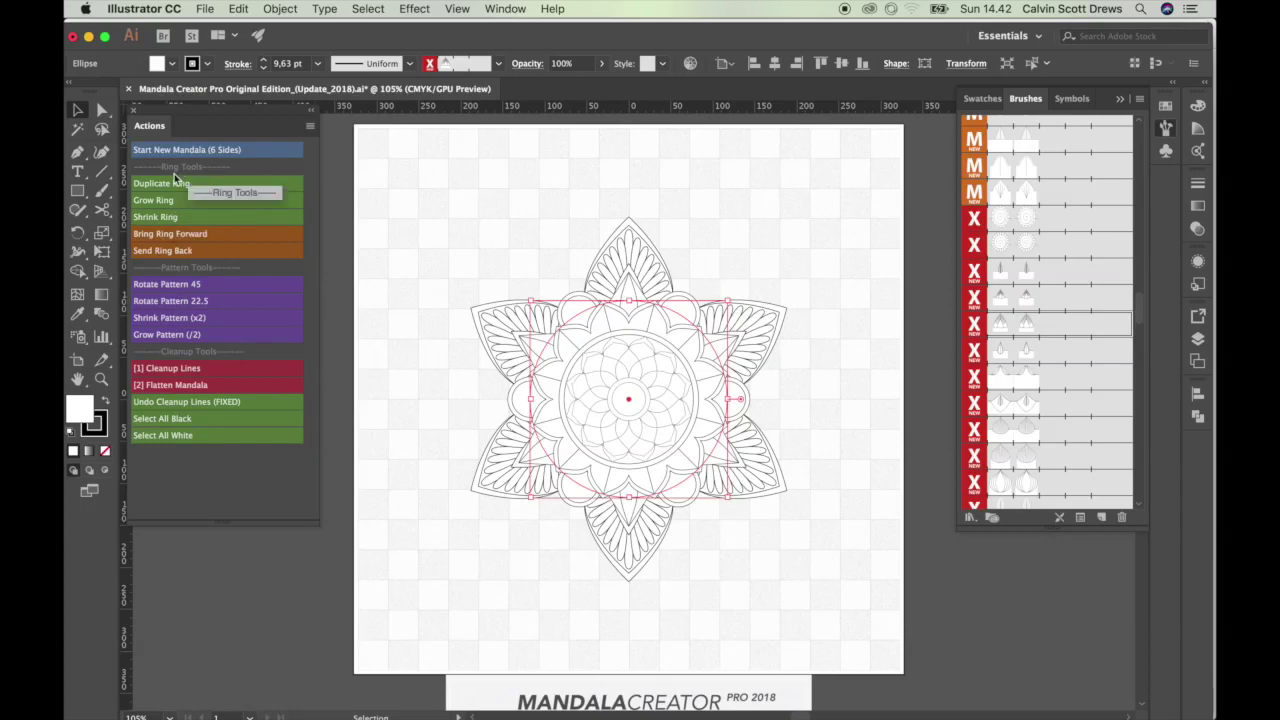
- Duplicate the petal ring and apply a different brush pattern to the copy
{"action": "left_click", "coordinate": [166, 183]}
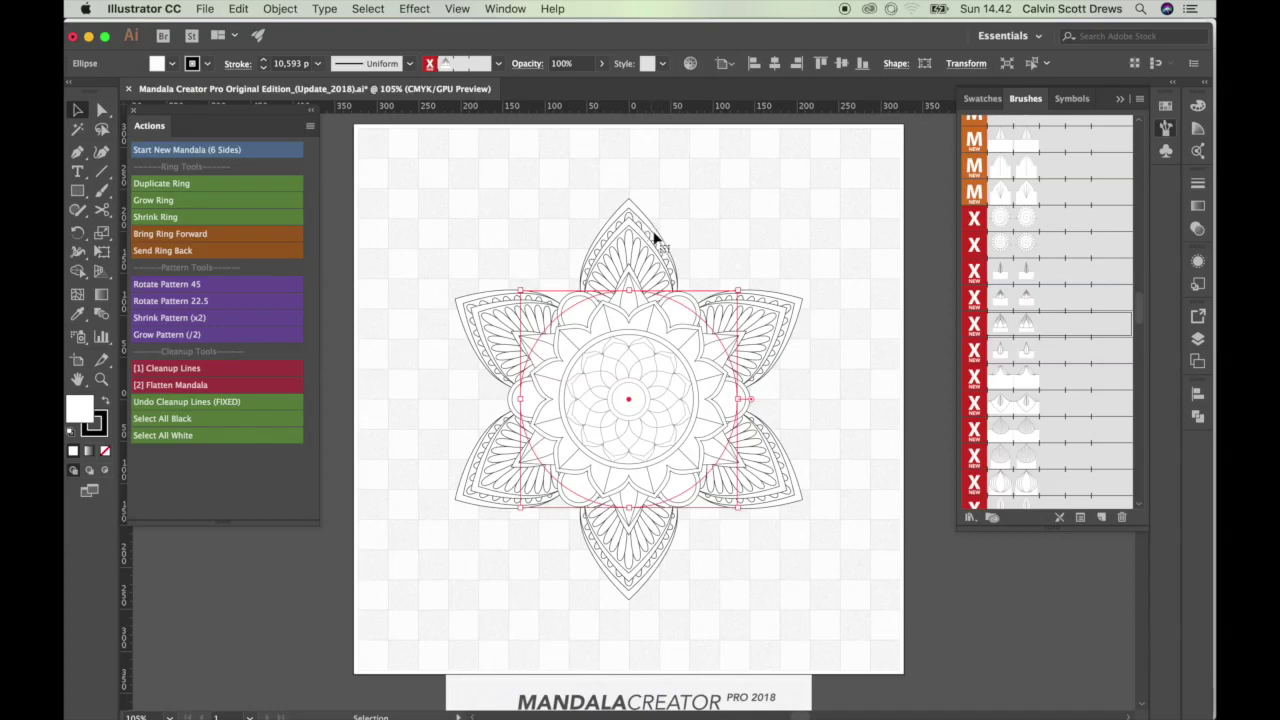
{"action": "left_click_drag", "start_coordinate": [1143, 311], "coordinate": [1139, 418]}
{"action": "left_click", "coordinate": [1021, 441]}
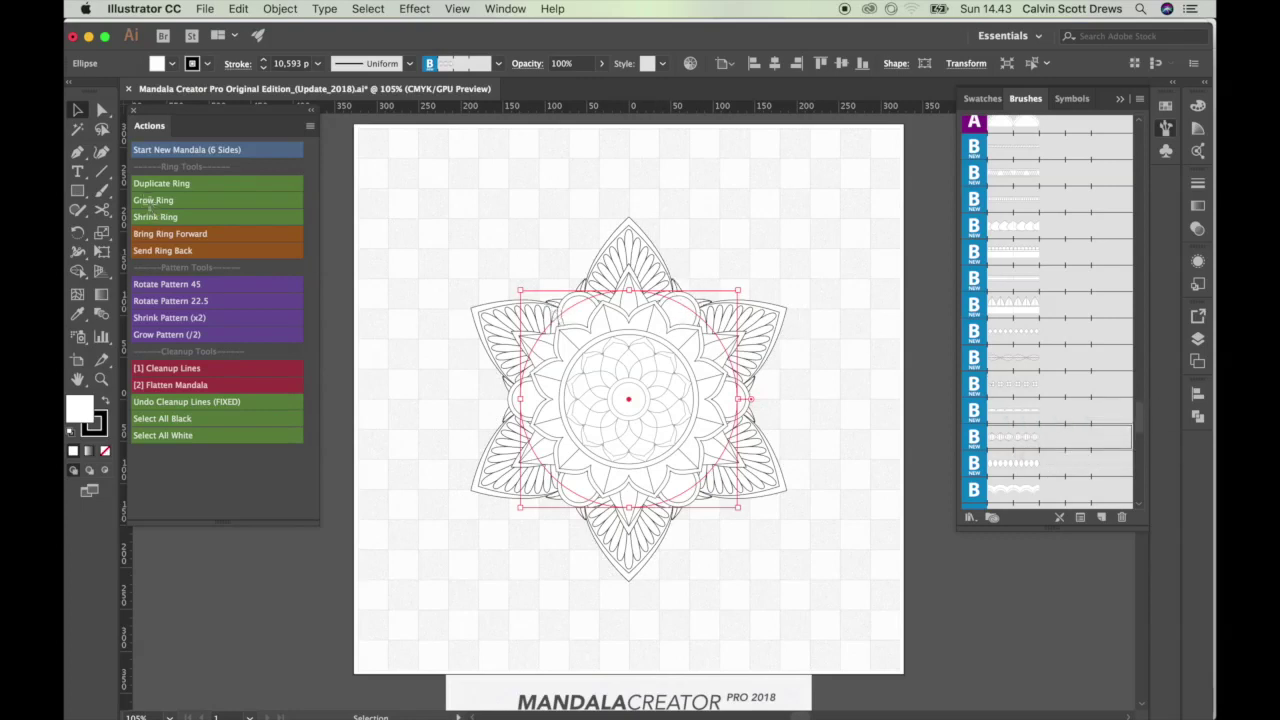
- Grow the ring three steps, run Shrink Pattern (x2), then shrink it four steps
{"action": "left_click", "coordinate": [150, 200]}
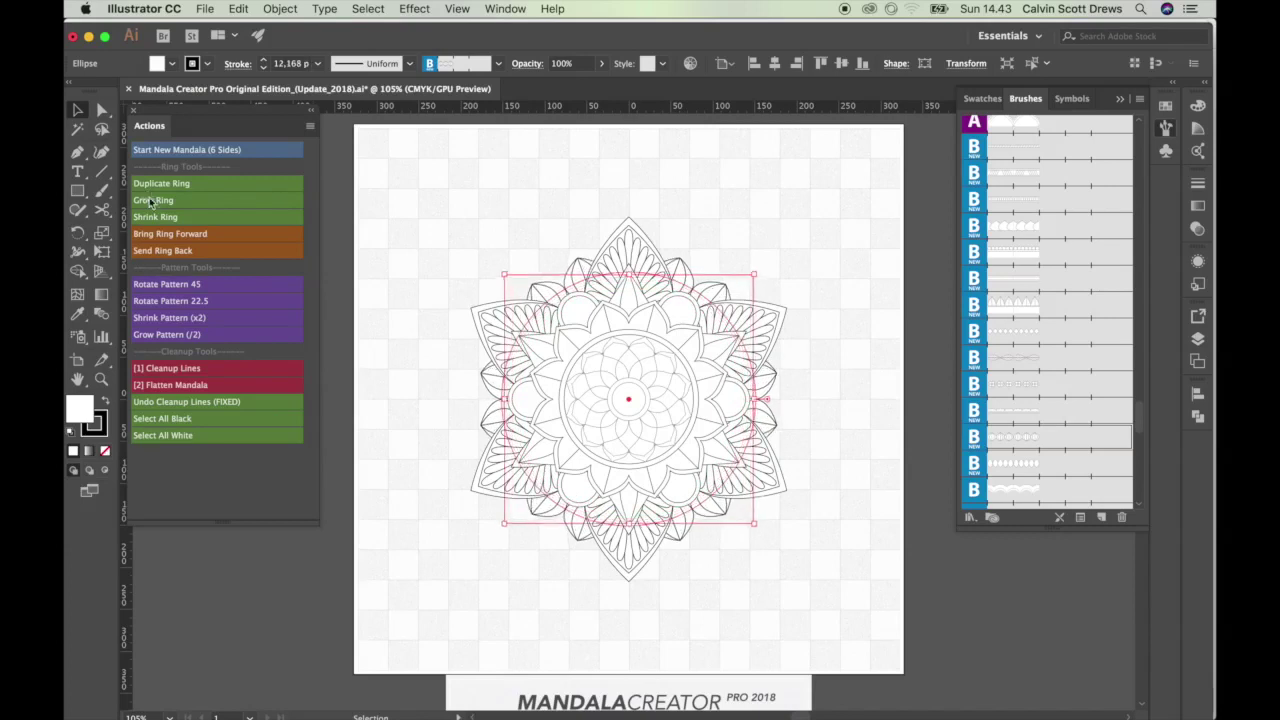
{"action": "left_click", "coordinate": [150, 200]}
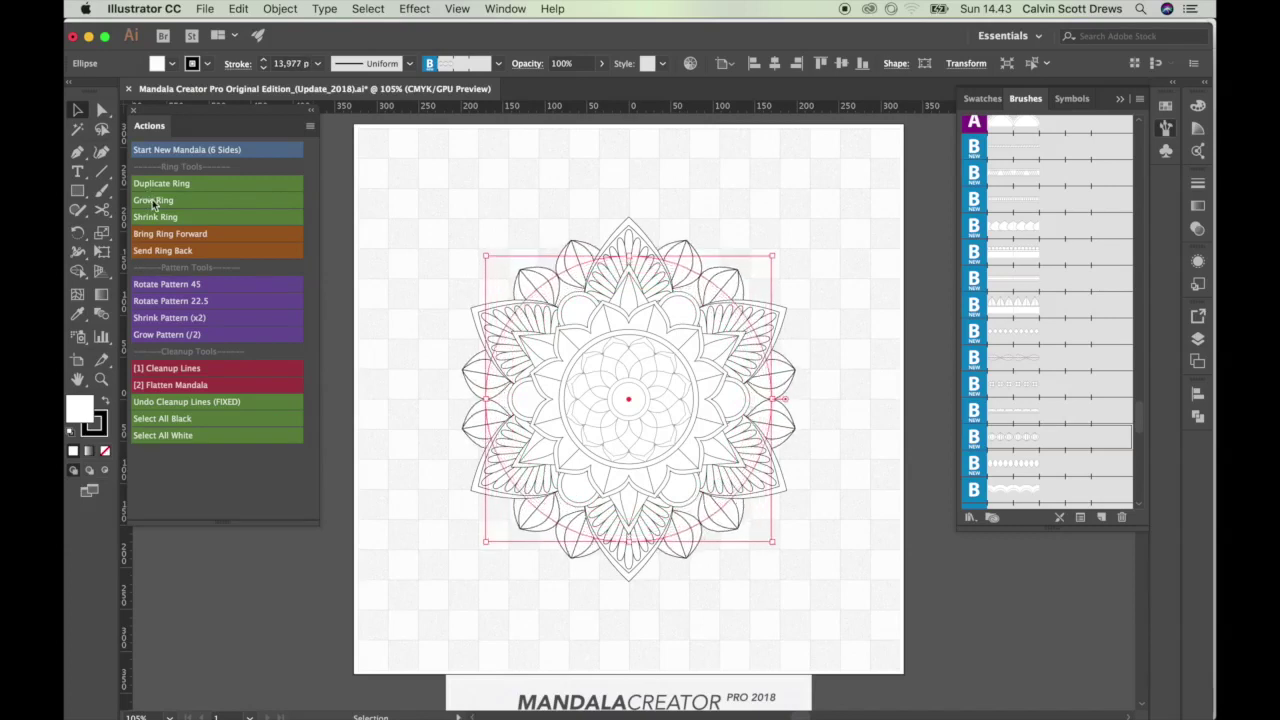
{"action": "left_click", "coordinate": [153, 204]}
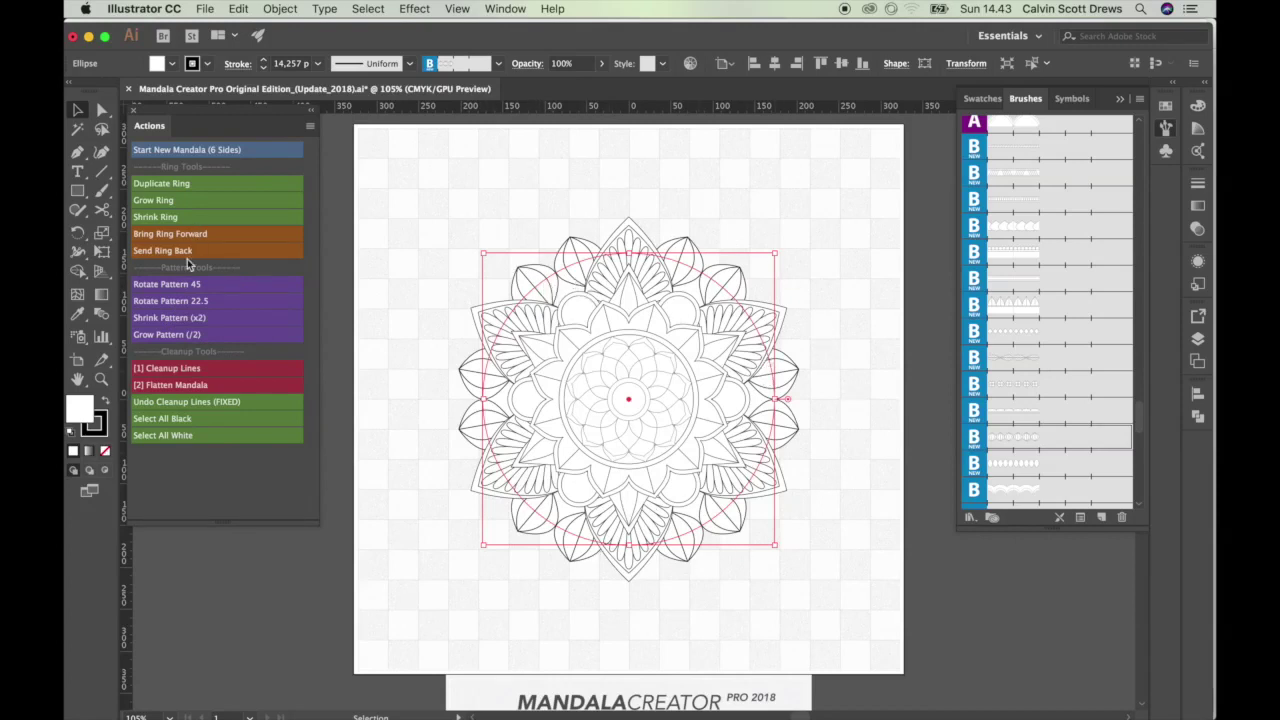
{"action": "left_click", "coordinate": [161, 322]}
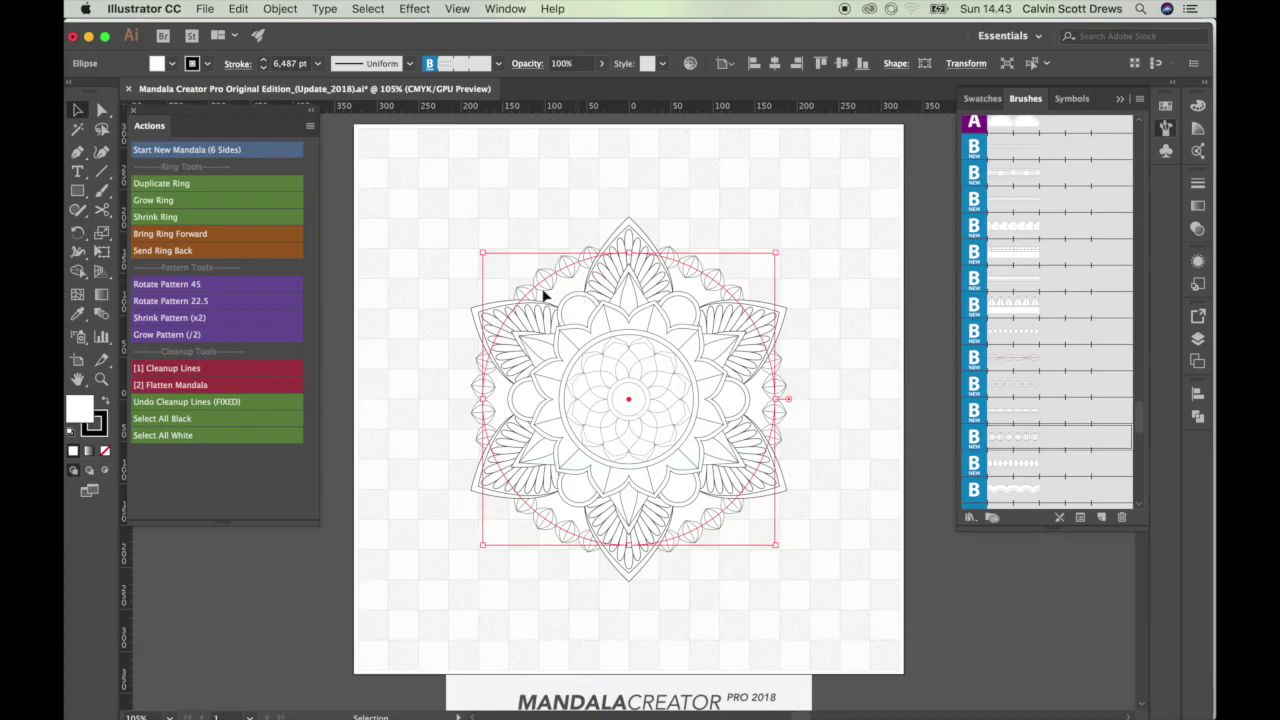
{"action": "left_click", "coordinate": [162, 219]}
{"action": "left_click", "coordinate": [165, 220]}
{"action": "left_click", "coordinate": [167, 219]}
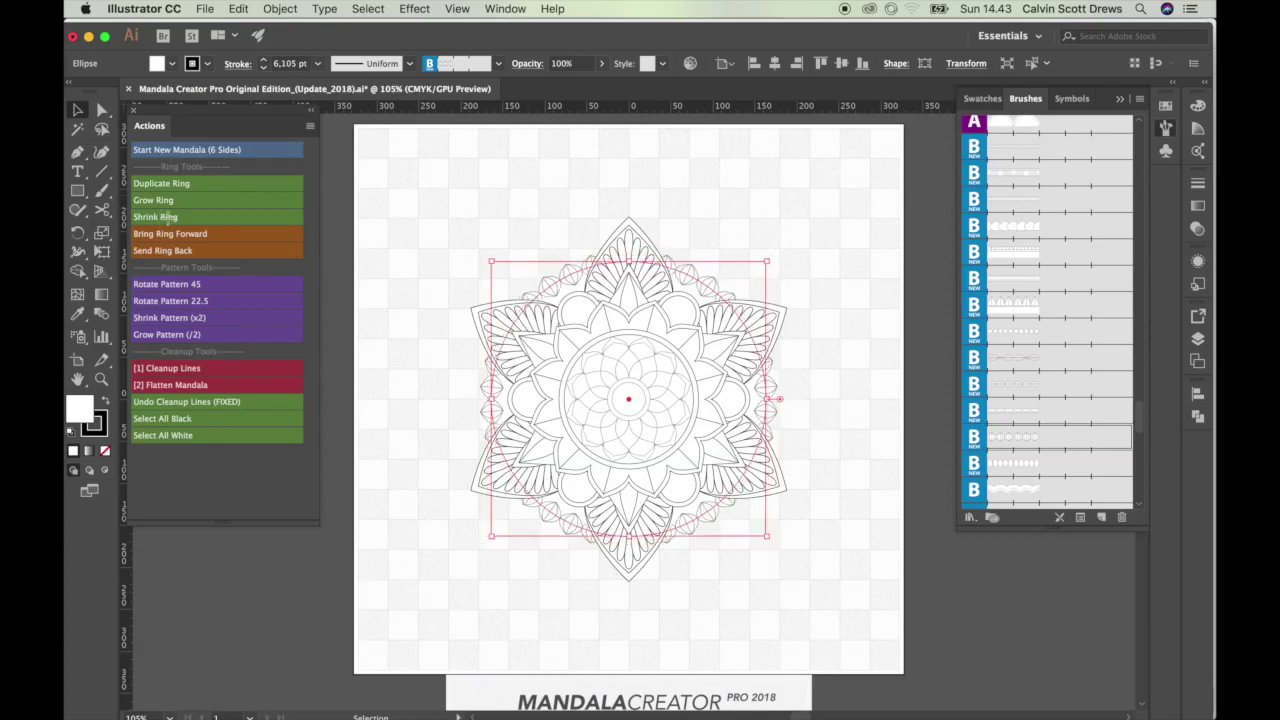
{"action": "left_click", "coordinate": [170, 220]}
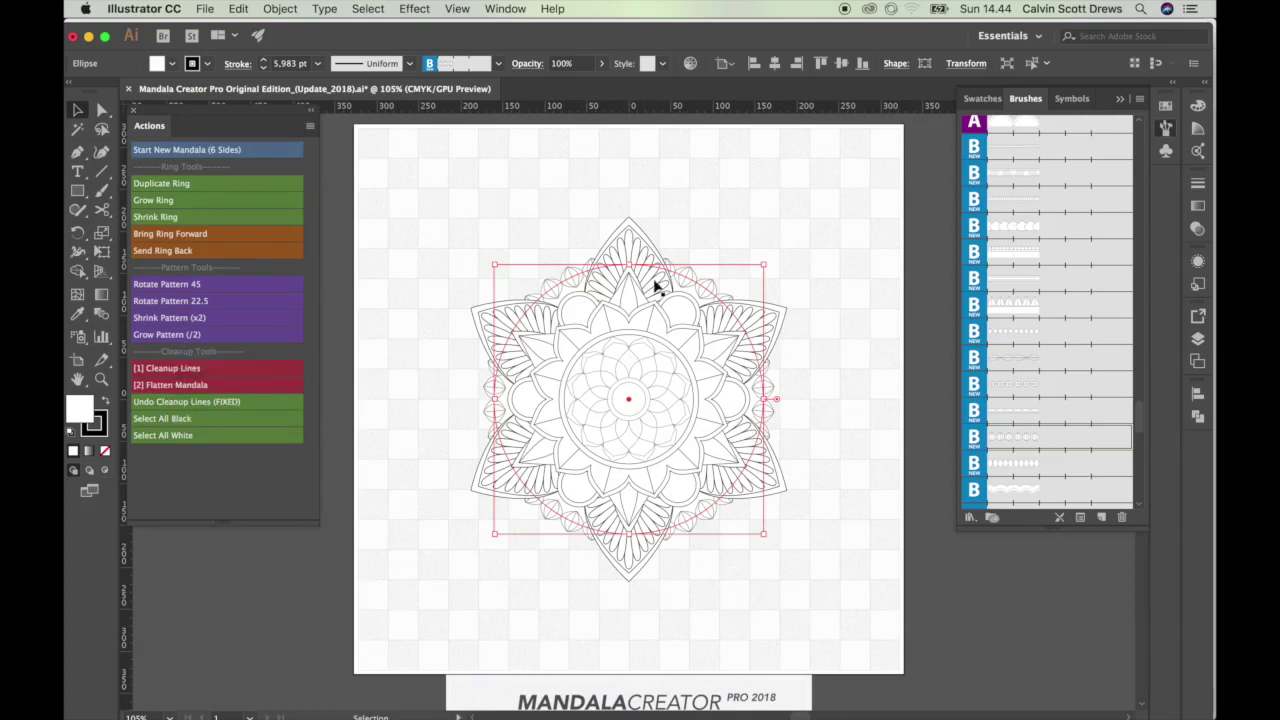
- Run the [1] Cleanup Lines action to merge the rings into one black outline
{"action": "left_click", "coordinate": [162, 374]}
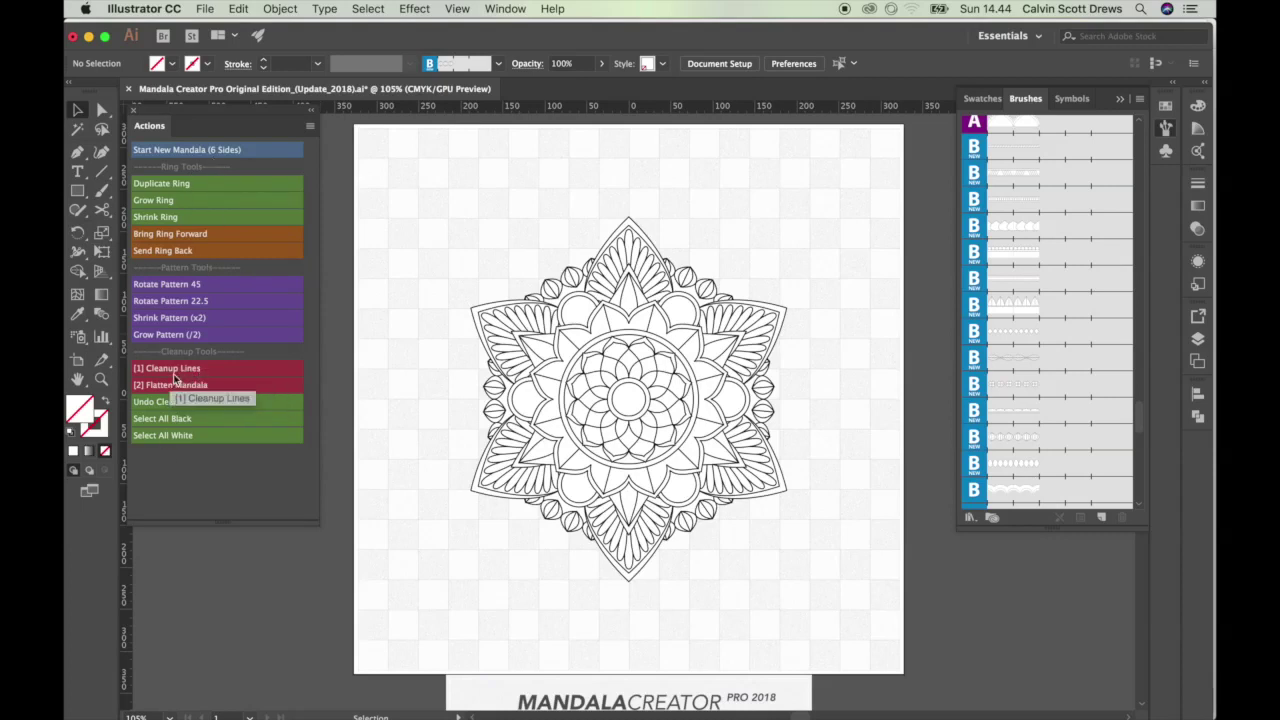
{"action": "left_click", "coordinate": [310, 128]}
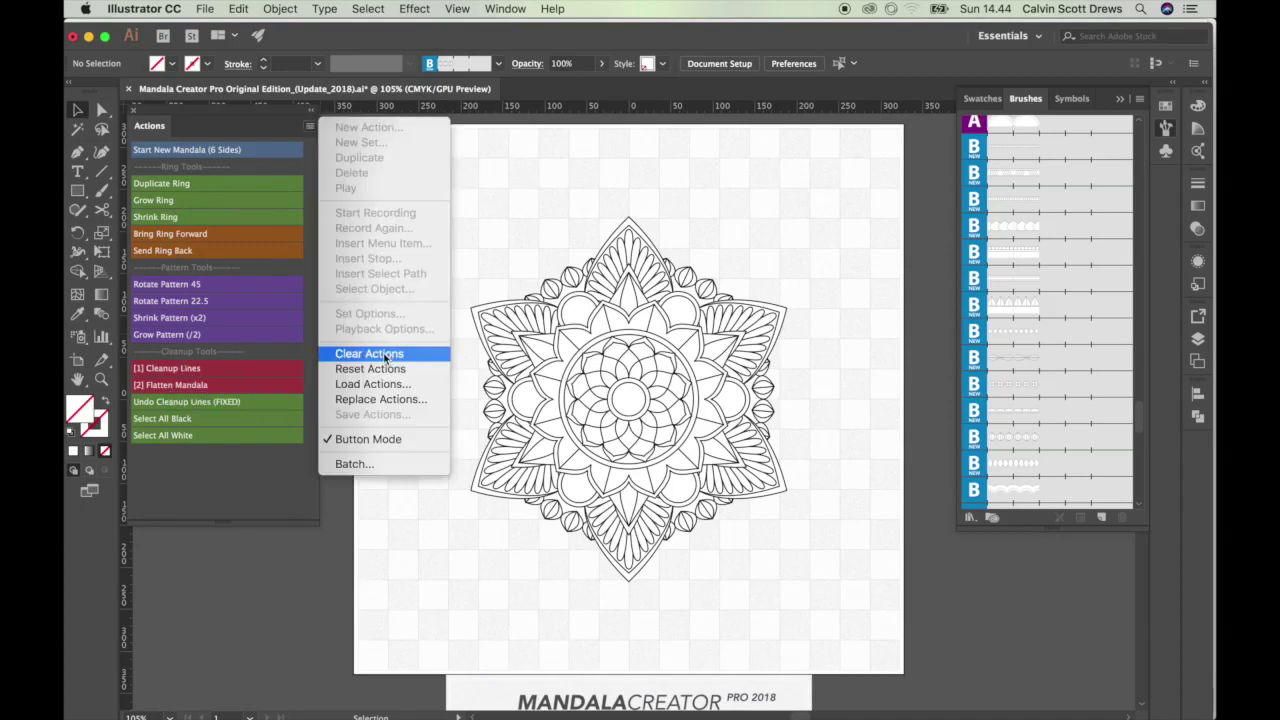
{"action": "left_click", "coordinate": [284, 108]}
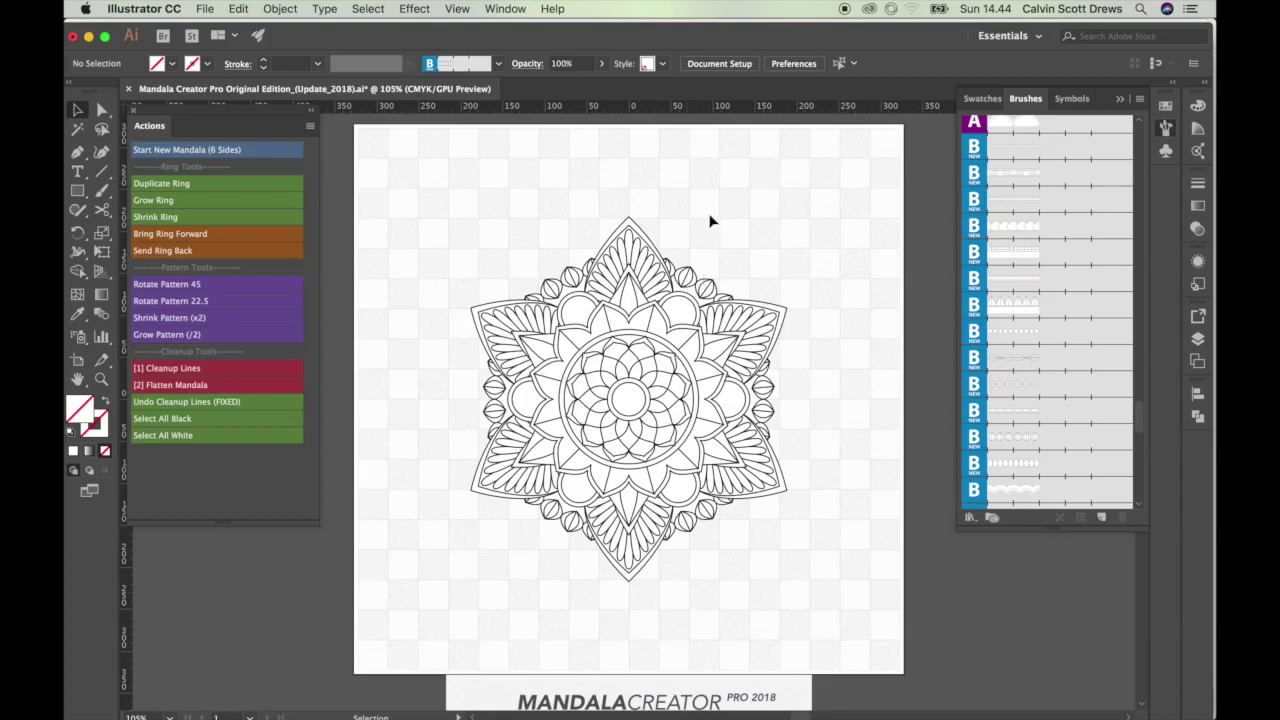
- Select the entire mandala artwork and copy it
{"action": "left_click", "coordinate": [491, 512]}
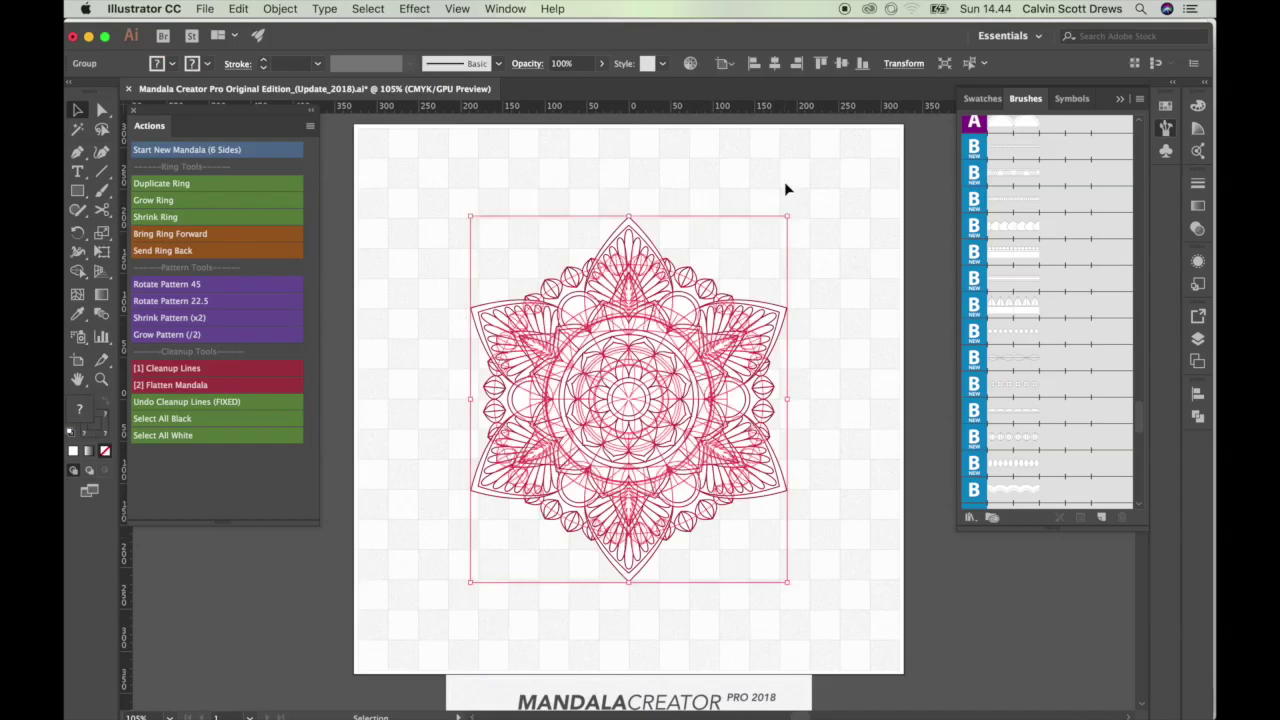
{"action": "left_click_drag", "start_coordinate": [818, 189], "coordinate": [528, 483]}
{"action": "left_click", "coordinate": [820, 227]}
{"action": "key", "text": "super+a"}
{"action": "left_click", "coordinate": [203, 10]}
{"action": "mouse_move", "coordinate": [238, 9]}
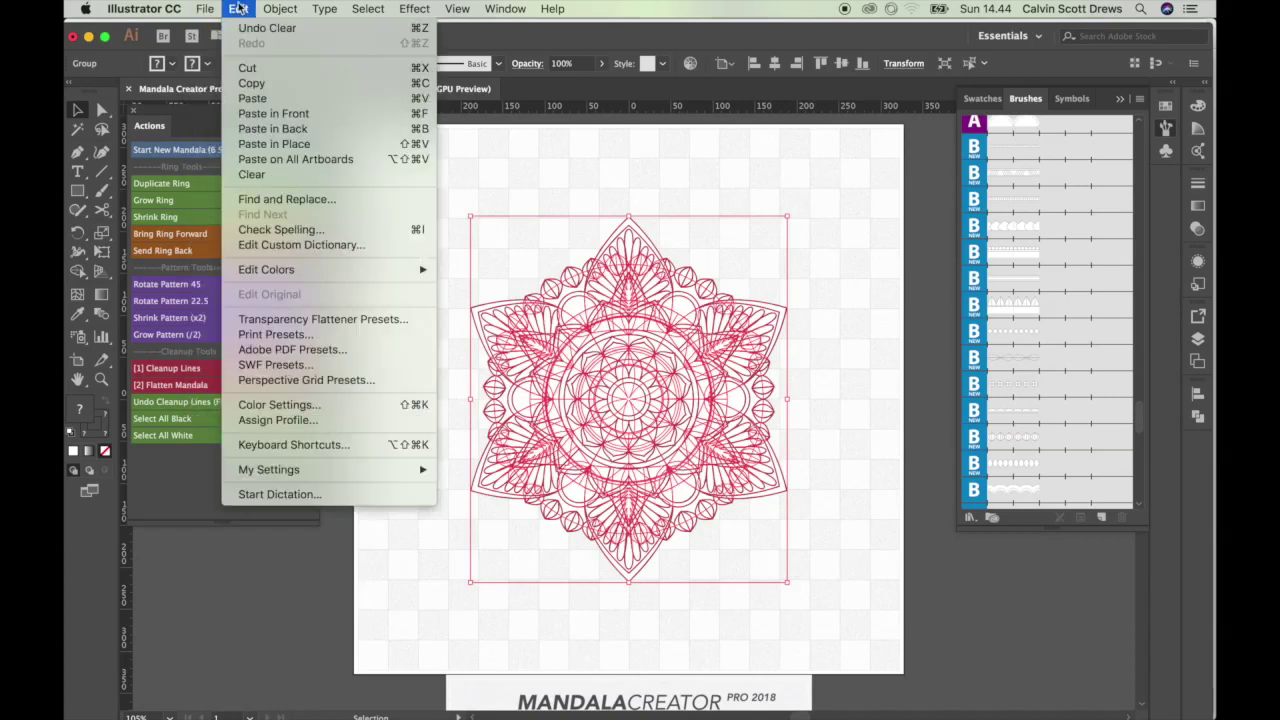
{"action": "left_click", "coordinate": [251, 85]}
- Create a new 1000 × 1000 px document and paste the mandala into it
{"action": "left_click", "coordinate": [205, 10]}
{"action": "left_click", "coordinate": [212, 32]}
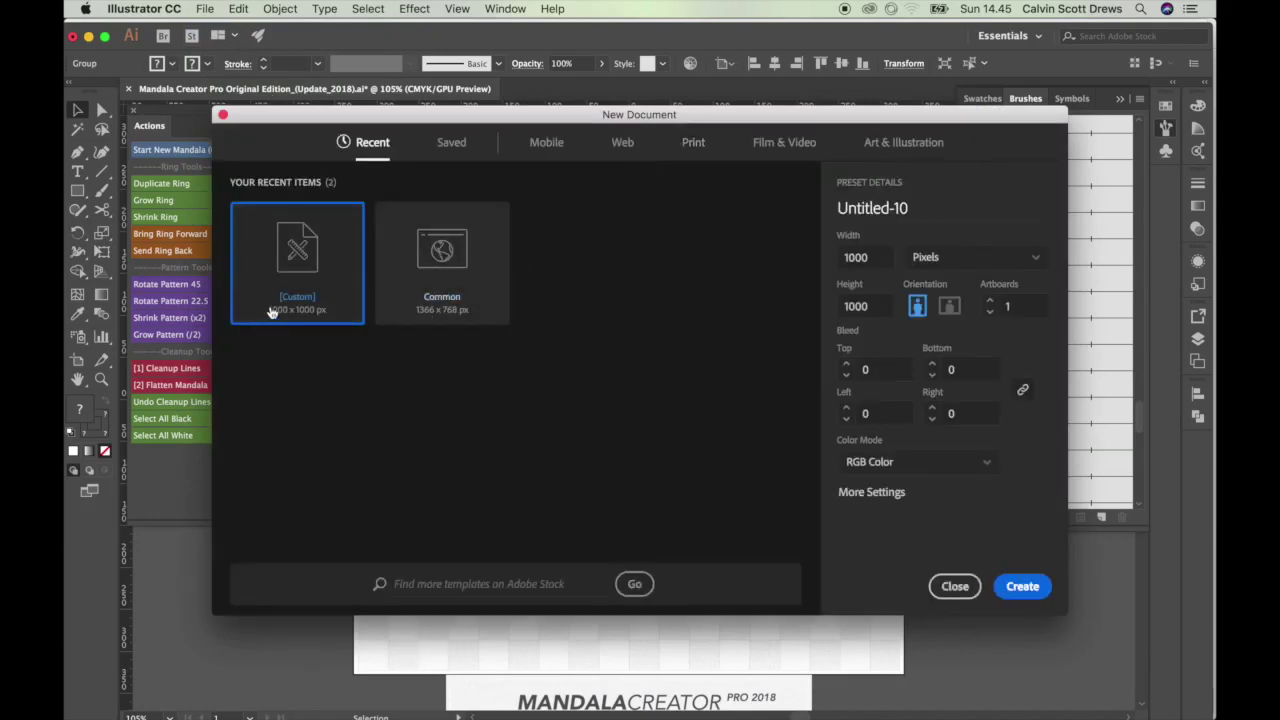
{"action": "left_click", "coordinate": [1022, 588]}
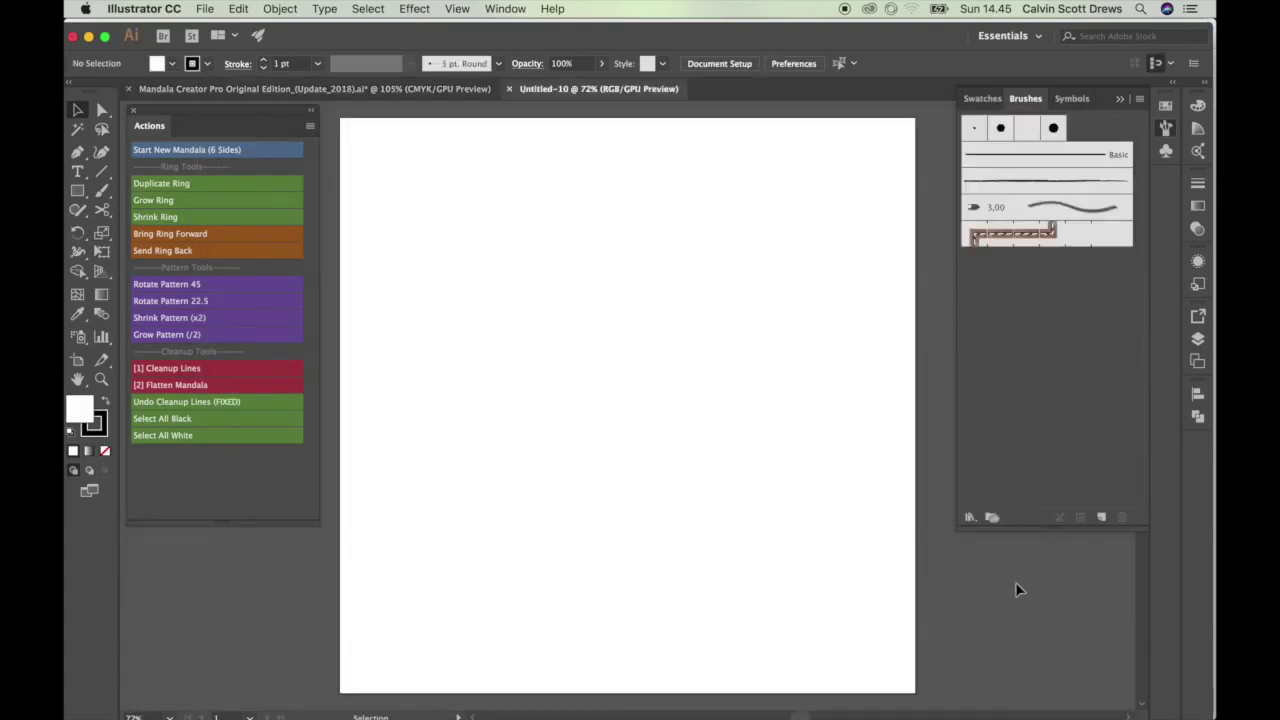
{"action": "key", "text": "super+v"}
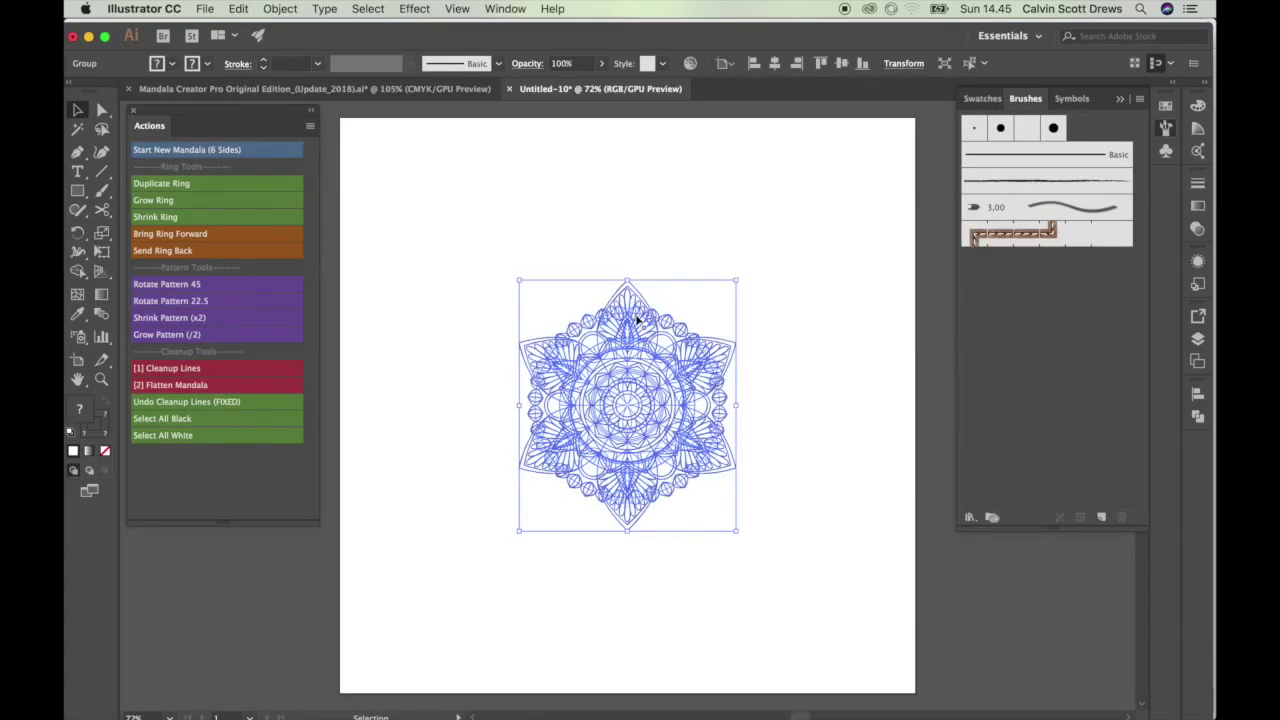
- Enlarge the mandala to nearly fill the artboard and give its lines a 4 pt stroke
{"action": "left_click_drag", "start_coordinate": [738, 281], "coordinate": [858, 157]}
{"action": "left_click", "coordinate": [868, 176]}
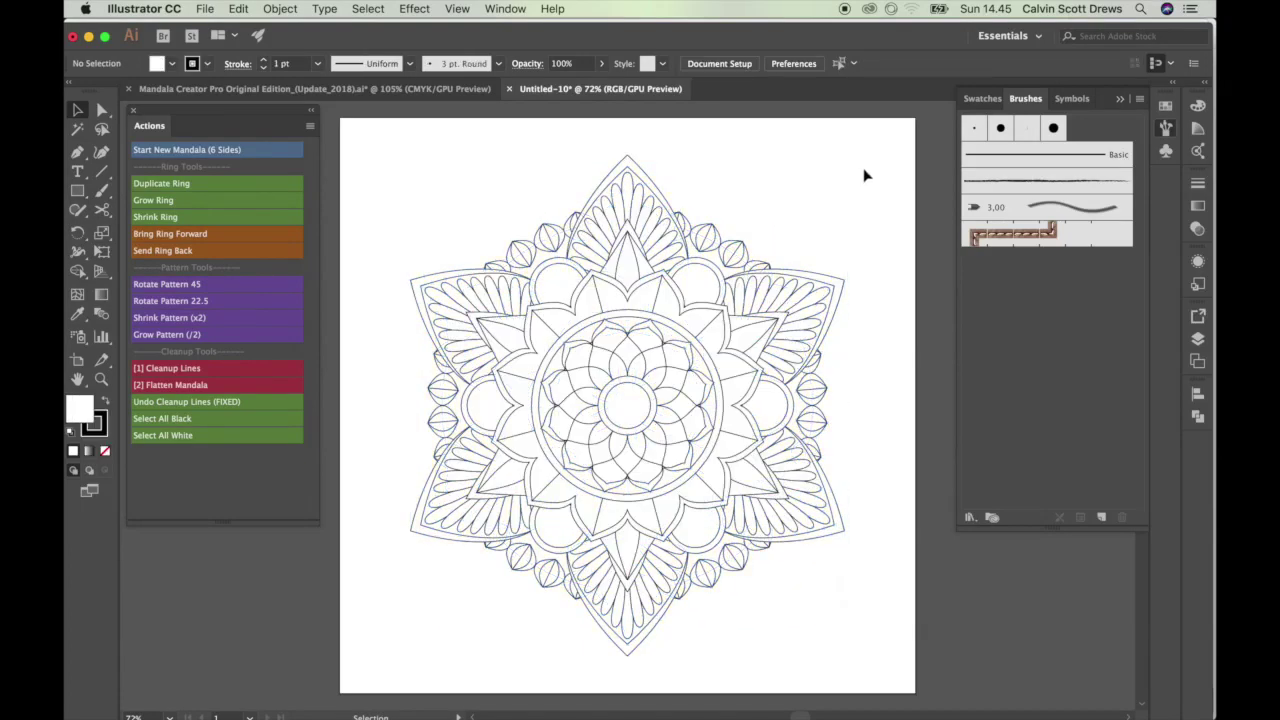
{"action": "left_click", "coordinate": [585, 400]}
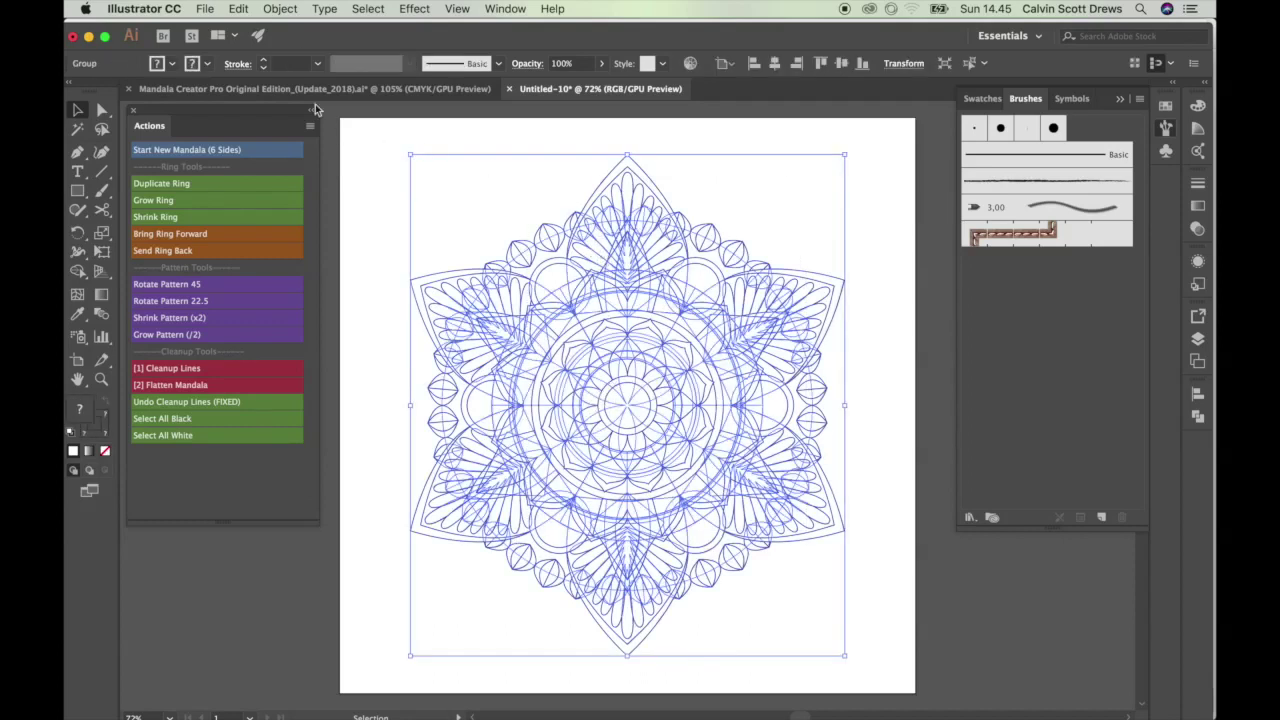
{"action": "left_click", "coordinate": [291, 63]}
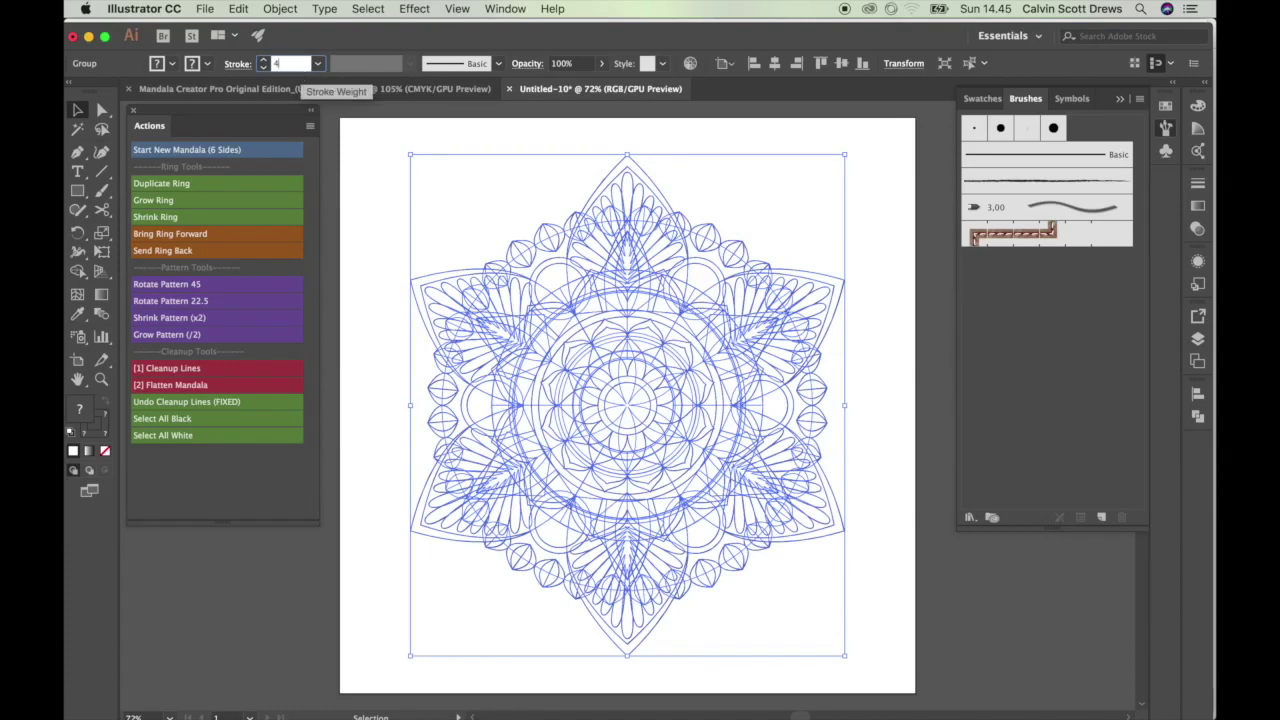
{"action": "key", "text": "Return"}
{"action": "left_click", "coordinate": [716, 138]}
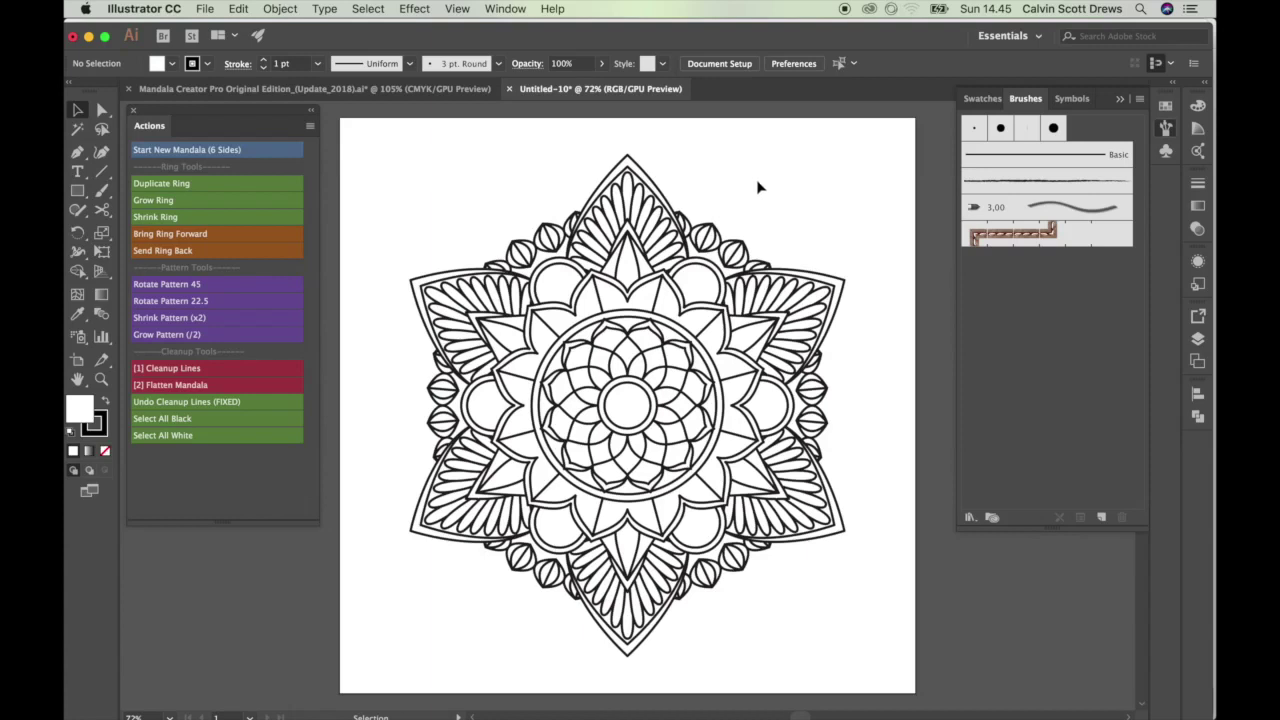
- Reselect and deselect the mandala to inspect the thicker lines
{"action": "left_click", "coordinate": [508, 553]}
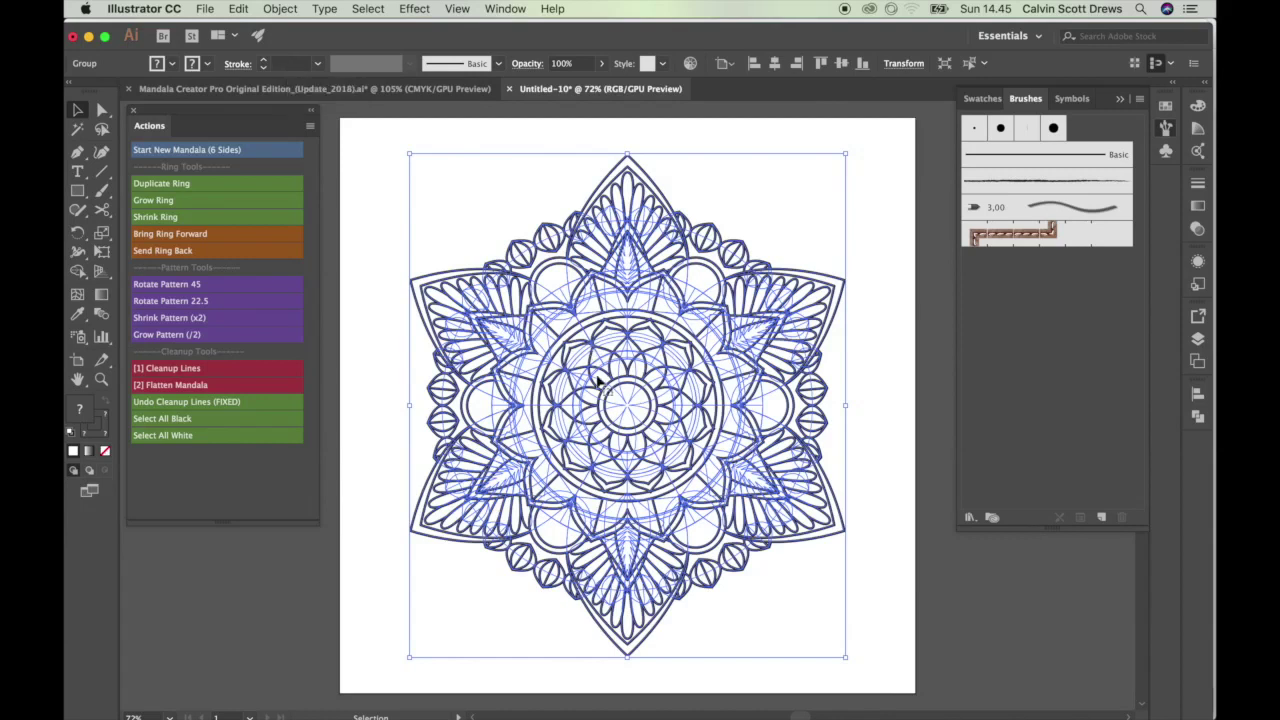
{"action": "left_click", "coordinate": [798, 131]}
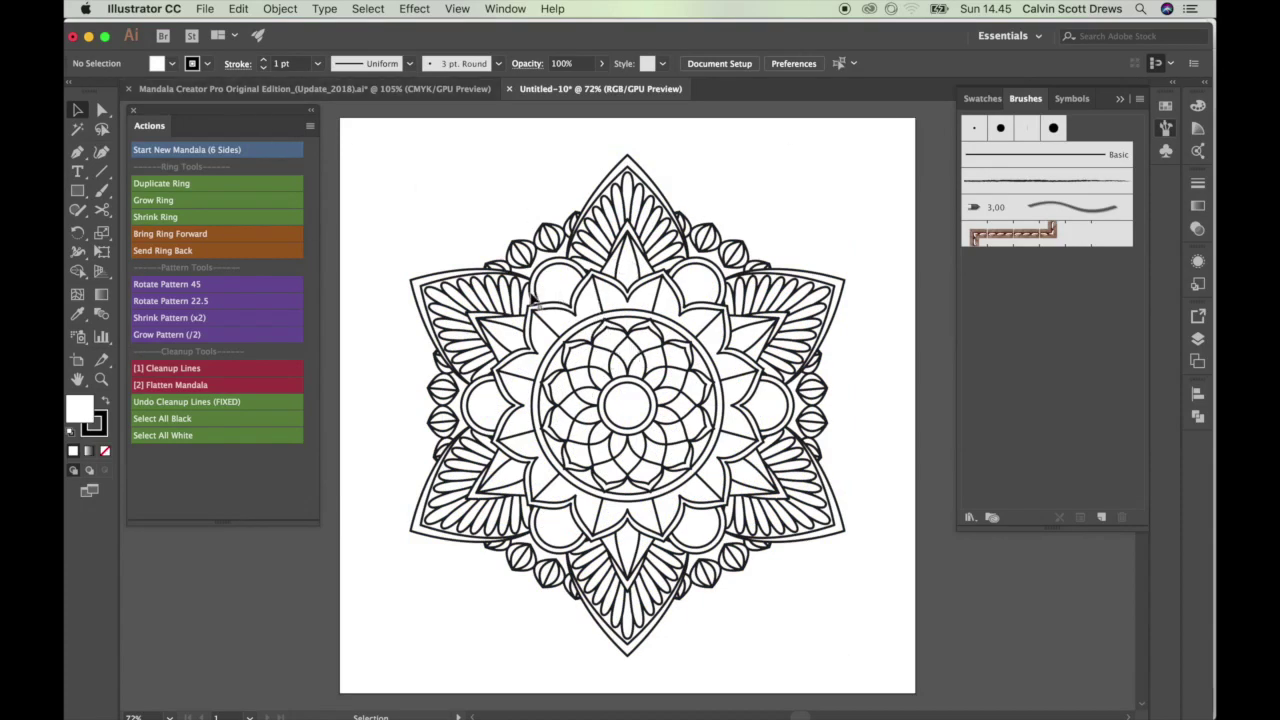
{"action": "left_click", "coordinate": [207, 14]}
{"action": "mouse_move", "coordinate": [299, 275]}
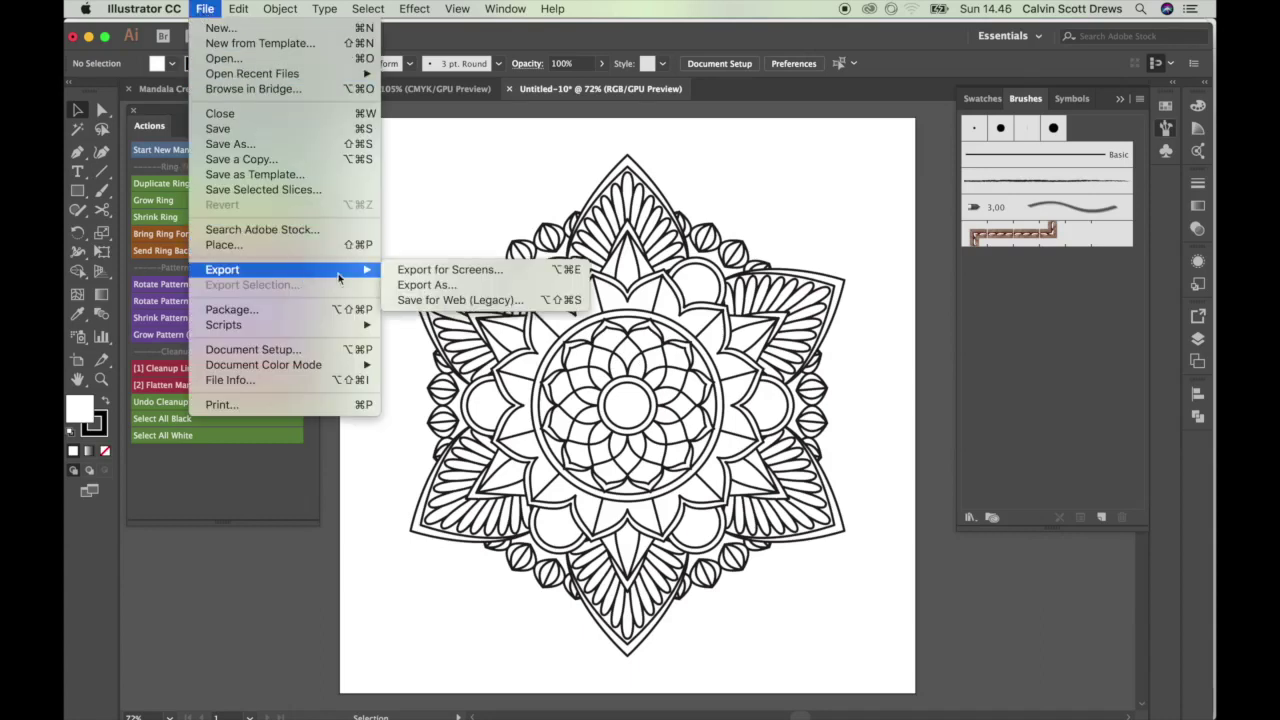
{"action": "left_click", "coordinate": [440, 302]}
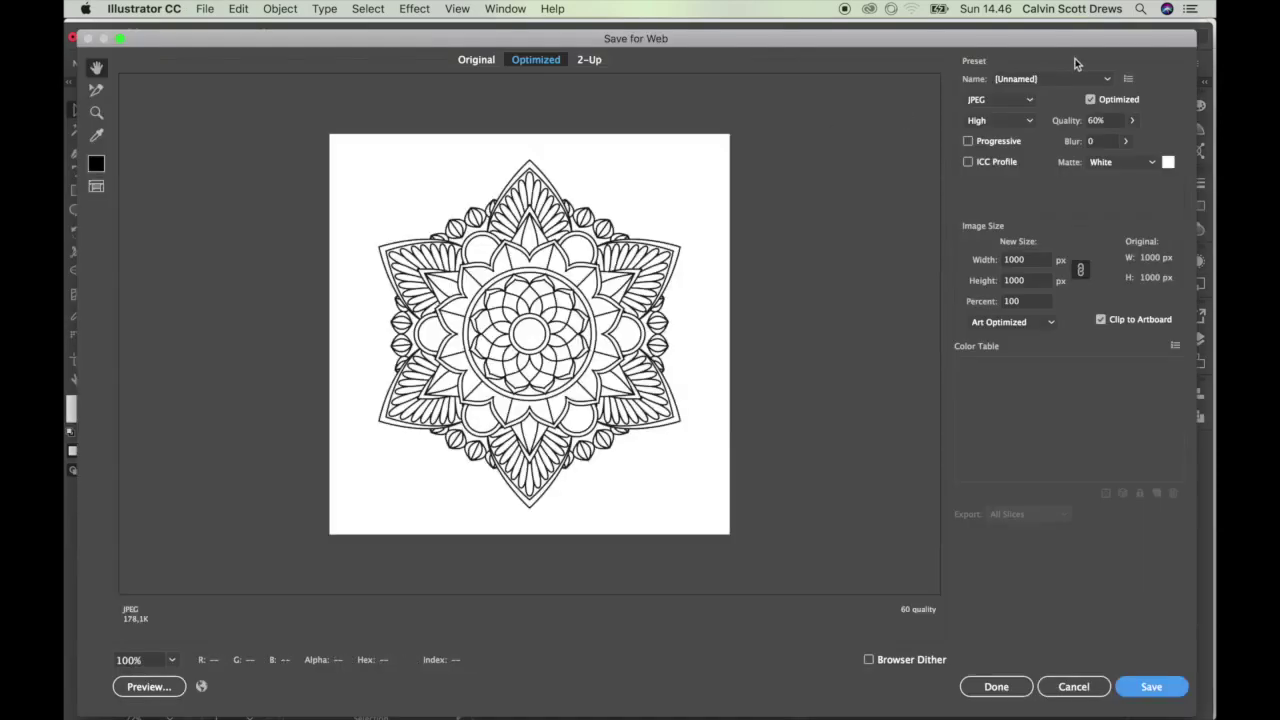
{"action": "left_click", "coordinate": [1026, 103]}
{"action": "left_click", "coordinate": [1012, 153]}
{"action": "left_click", "coordinate": [1029, 108]}
{"action": "left_click", "coordinate": [1010, 169]}
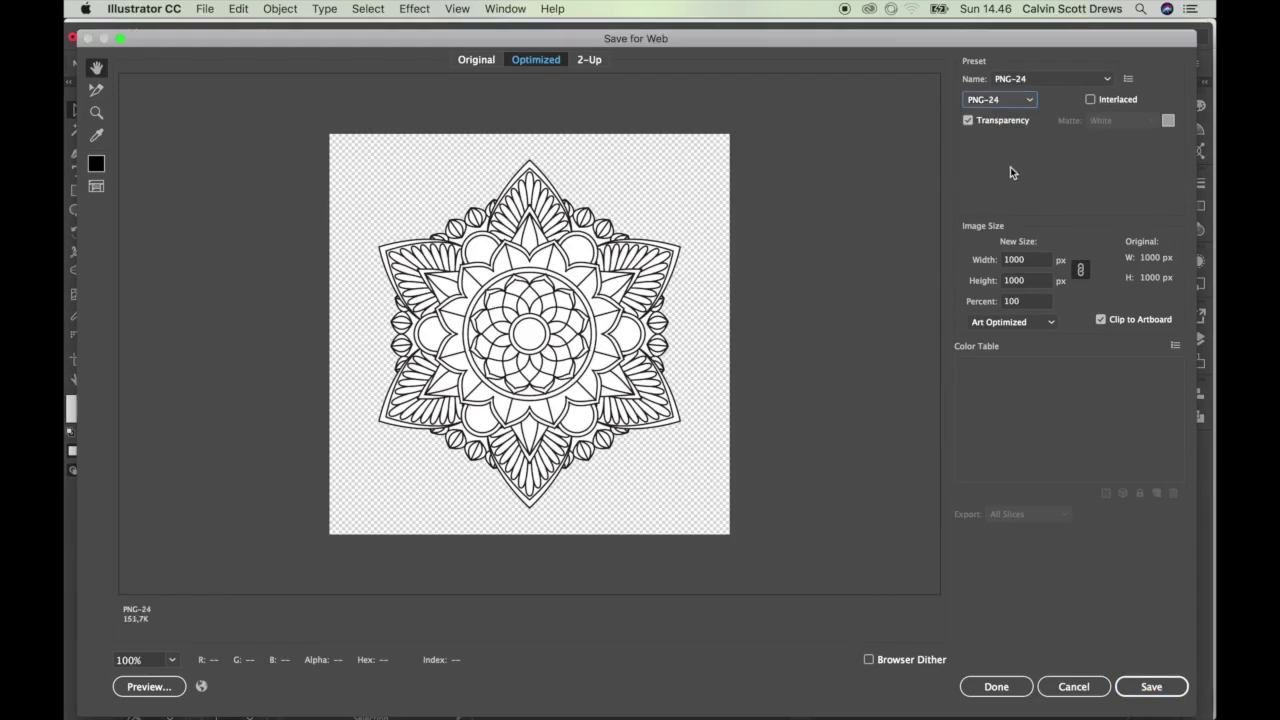
{"action": "left_click", "coordinate": [1040, 260]}
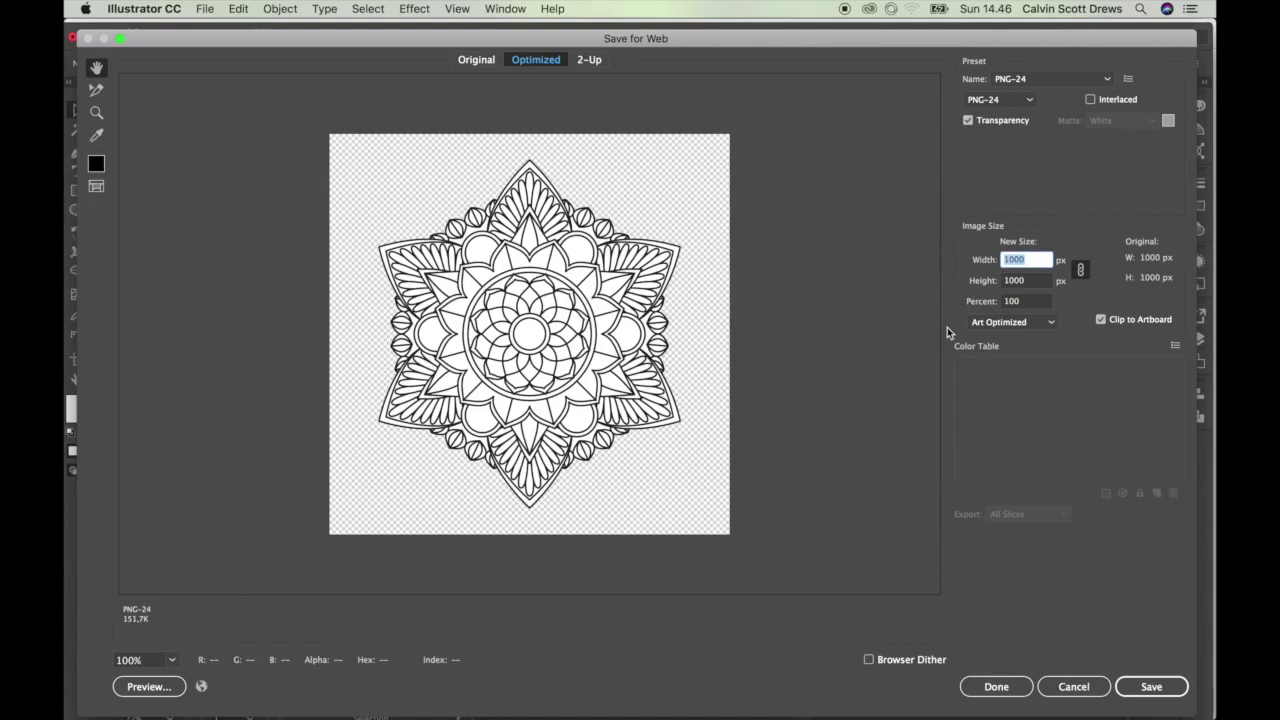
{"action": "type", "text": "3000"}
{"action": "left_click", "coordinate": [1030, 282]}
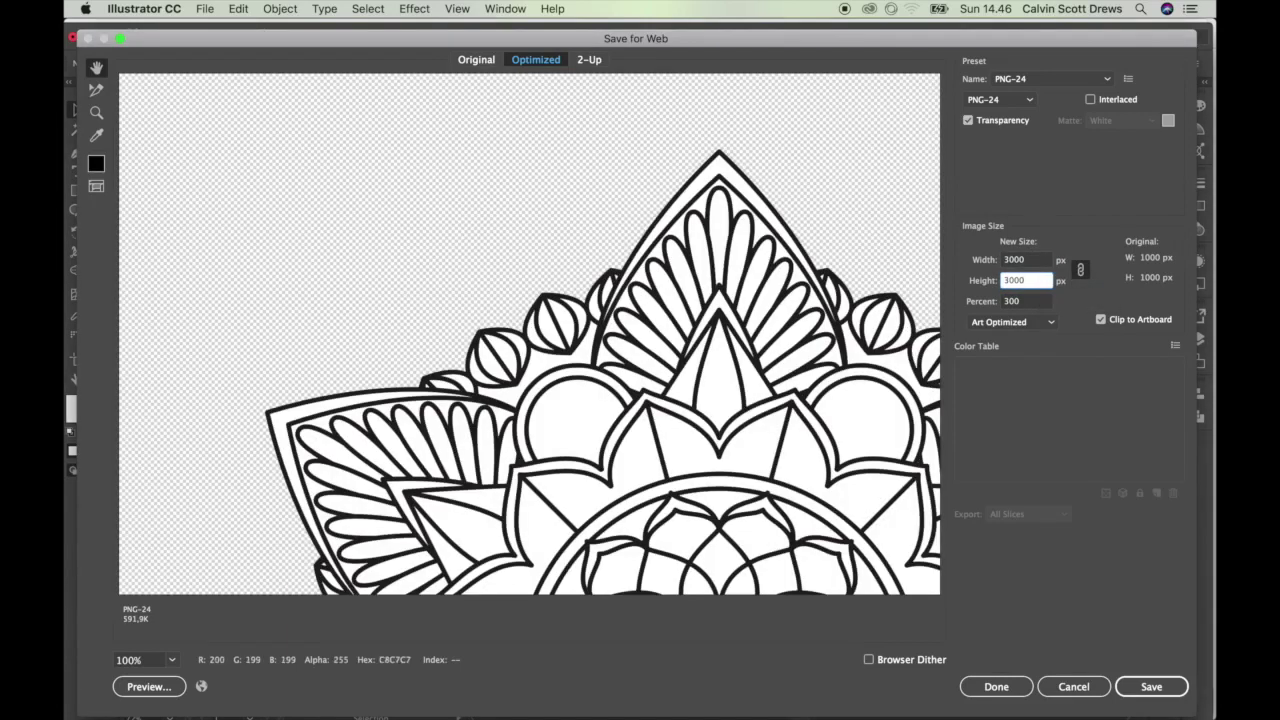
{"action": "scroll", "coordinate": [530, 334], "scroll_direction": "down", "scroll_amount": 3}
{"action": "scroll", "coordinate": [530, 334], "scroll_direction": "right", "scroll_amount": 2}
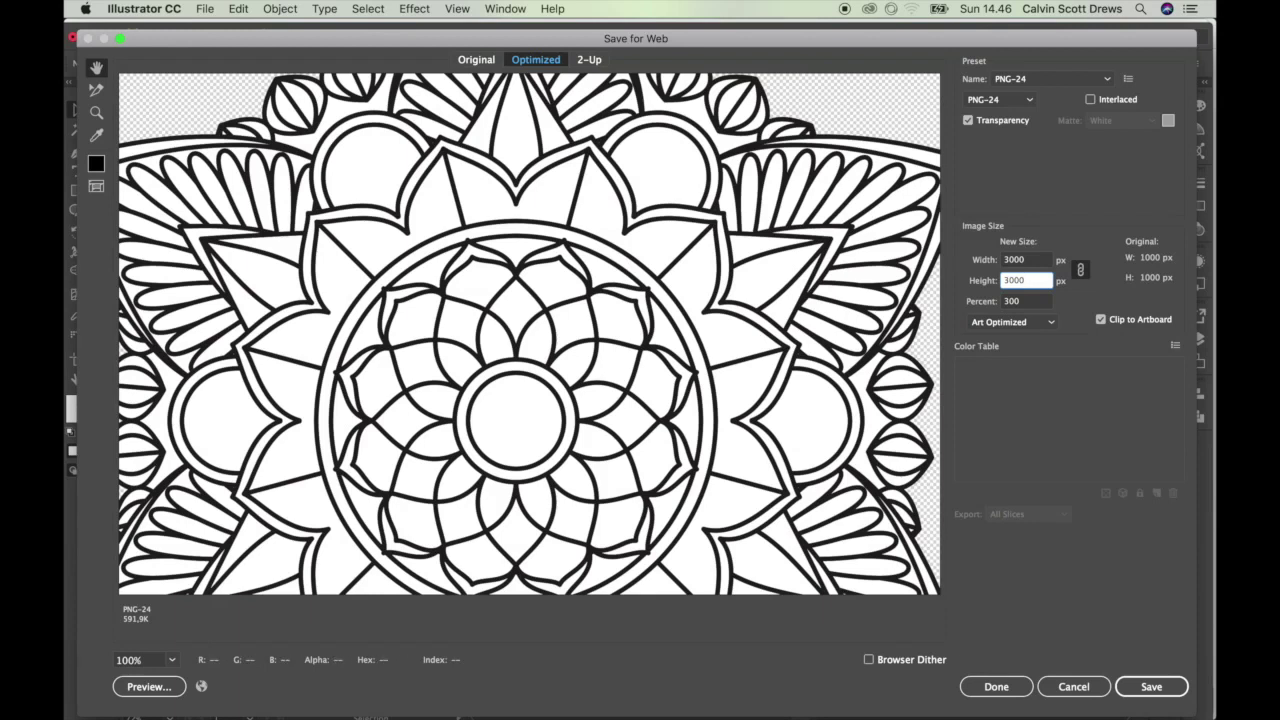
{"action": "key", "text": "Escape"}
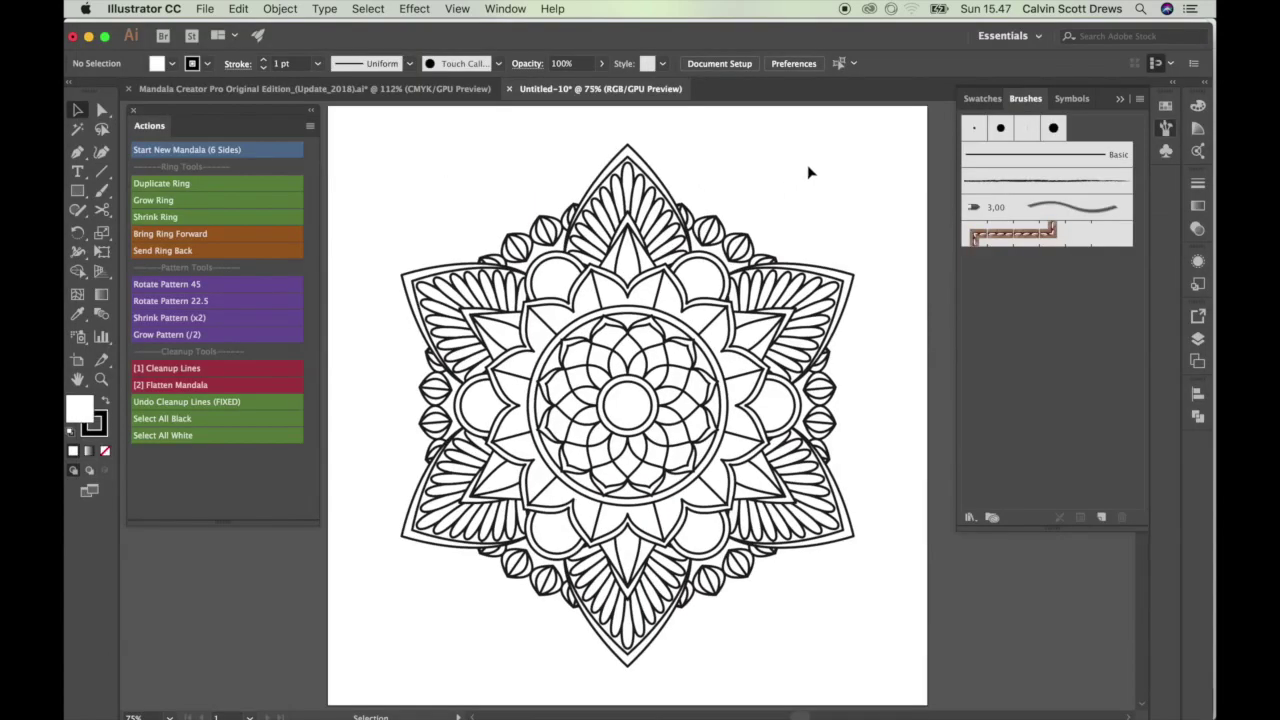
- Select the mandala, then return to the Mandala Creator Pro template document
{"action": "left_click", "coordinate": [553, 415]}
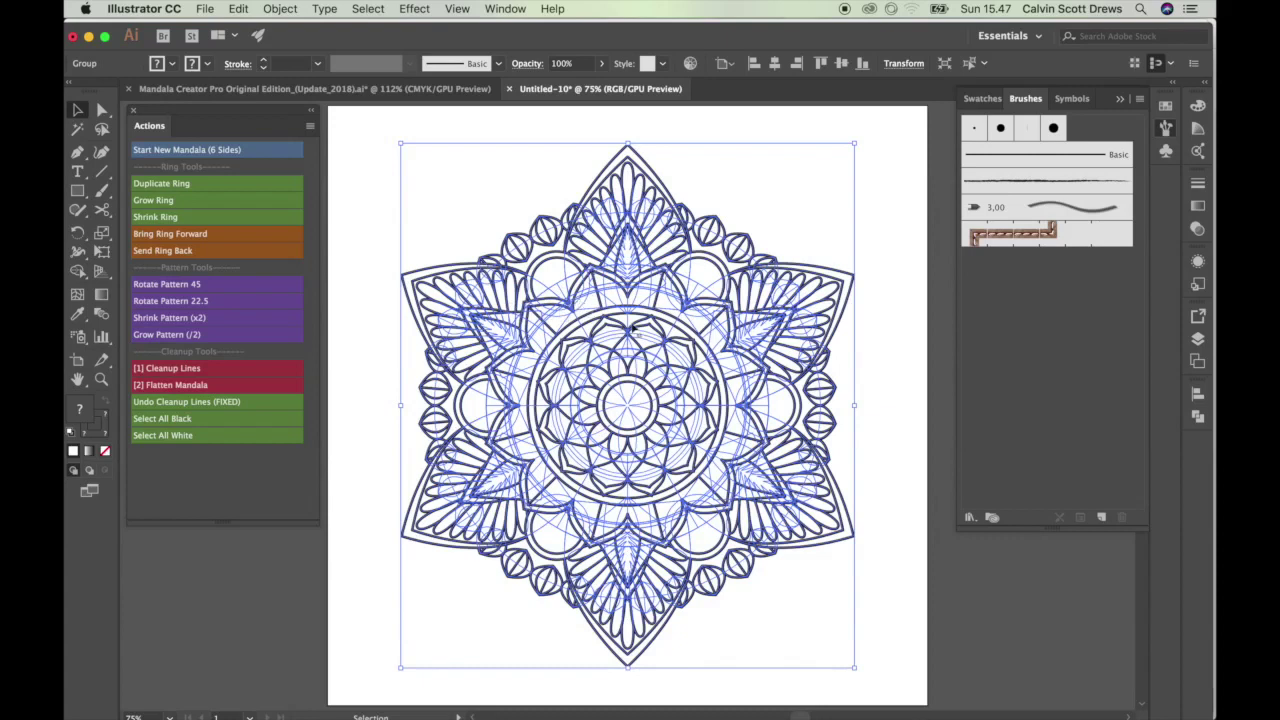
{"action": "left_click", "coordinate": [383, 93]}
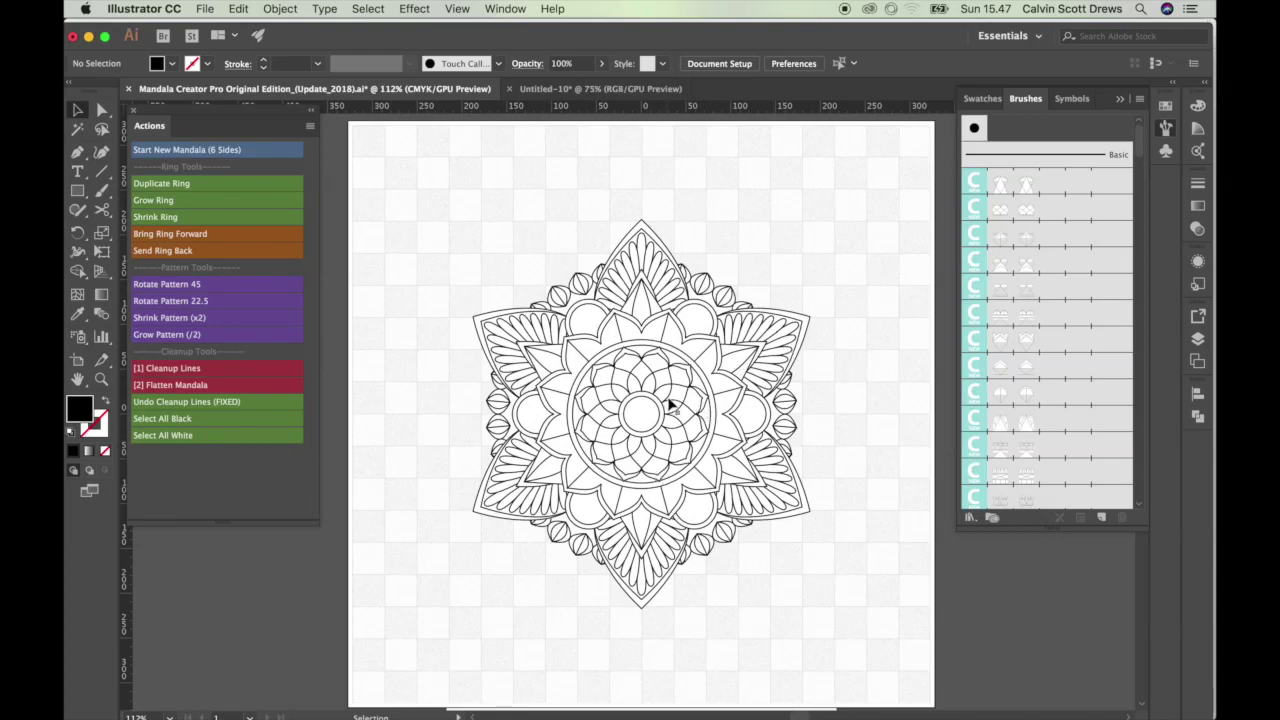
{"action": "left_click_drag", "start_coordinate": [180, 392], "coordinate": [508, 390]}
{"action": "left_click_drag", "start_coordinate": [777, 229], "coordinate": [692, 413]}
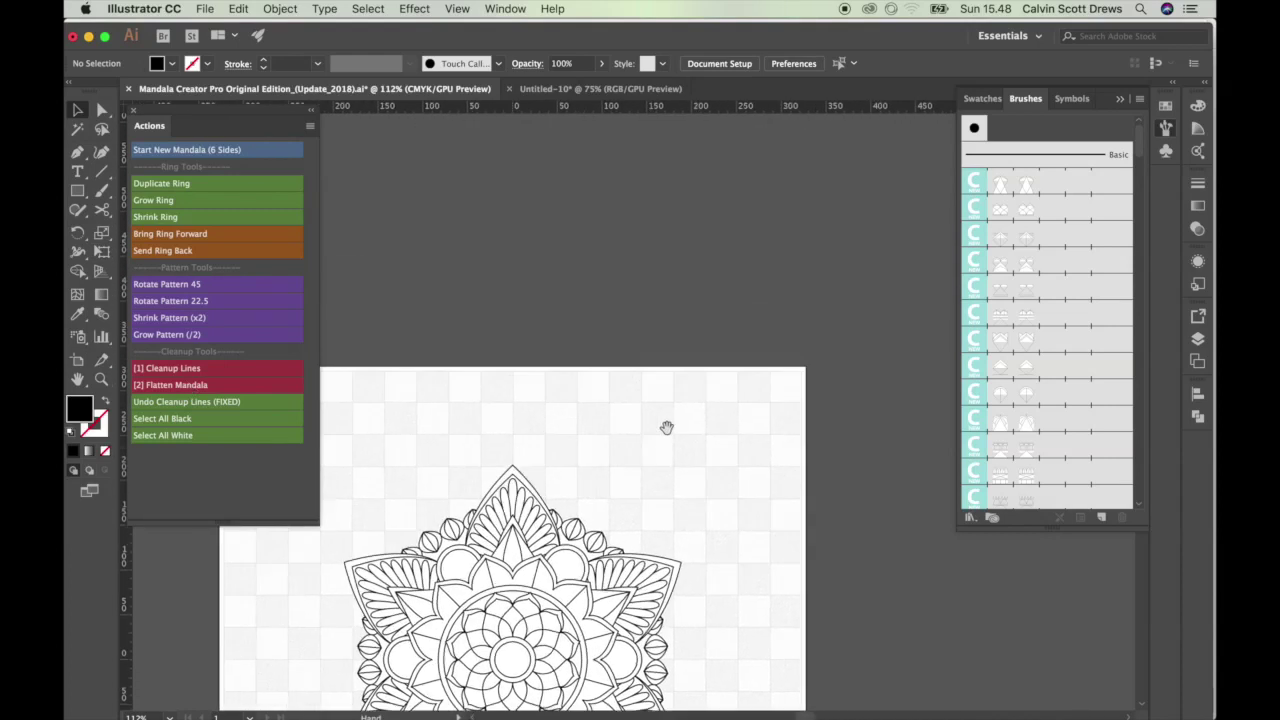
{"action": "scroll", "coordinate": [692, 413], "scroll_direction": "down", "scroll_amount": 10}
{"action": "scroll", "coordinate": [692, 413], "scroll_direction": "right", "scroll_amount": 4}
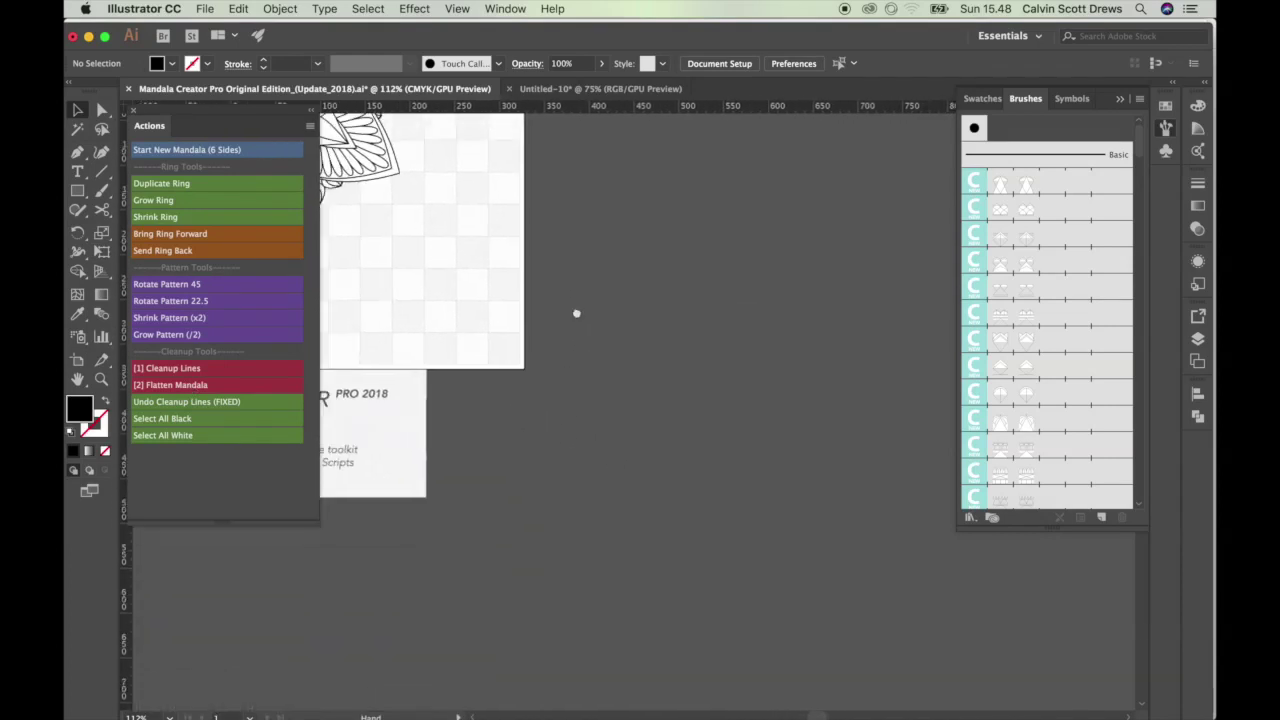
{"action": "scroll", "coordinate": [627, 272], "scroll_direction": "left", "scroll_amount": 5}
{"action": "scroll", "coordinate": [690, 360], "scroll_direction": "up", "scroll_amount": 8}
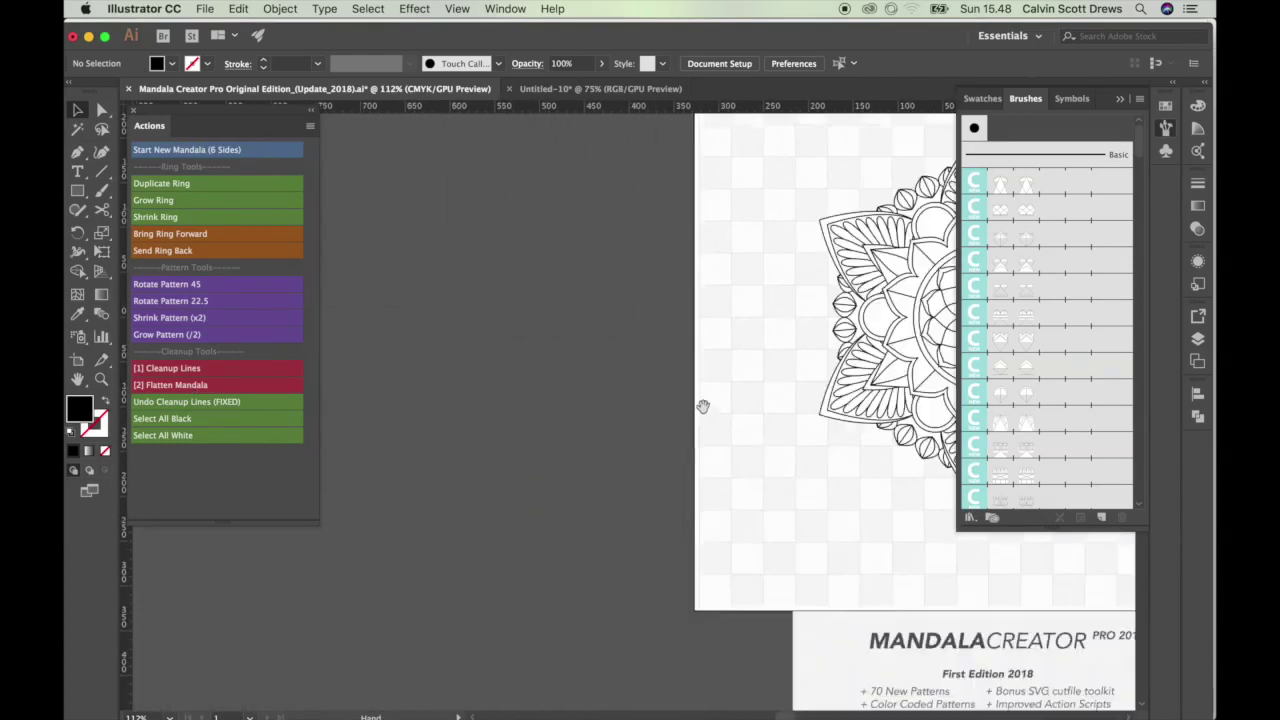
{"action": "scroll", "coordinate": [705, 393], "scroll_direction": "right", "scroll_amount": 10}
{"action": "scroll", "coordinate": [643, 409], "scroll_direction": "up", "scroll_amount": 4}
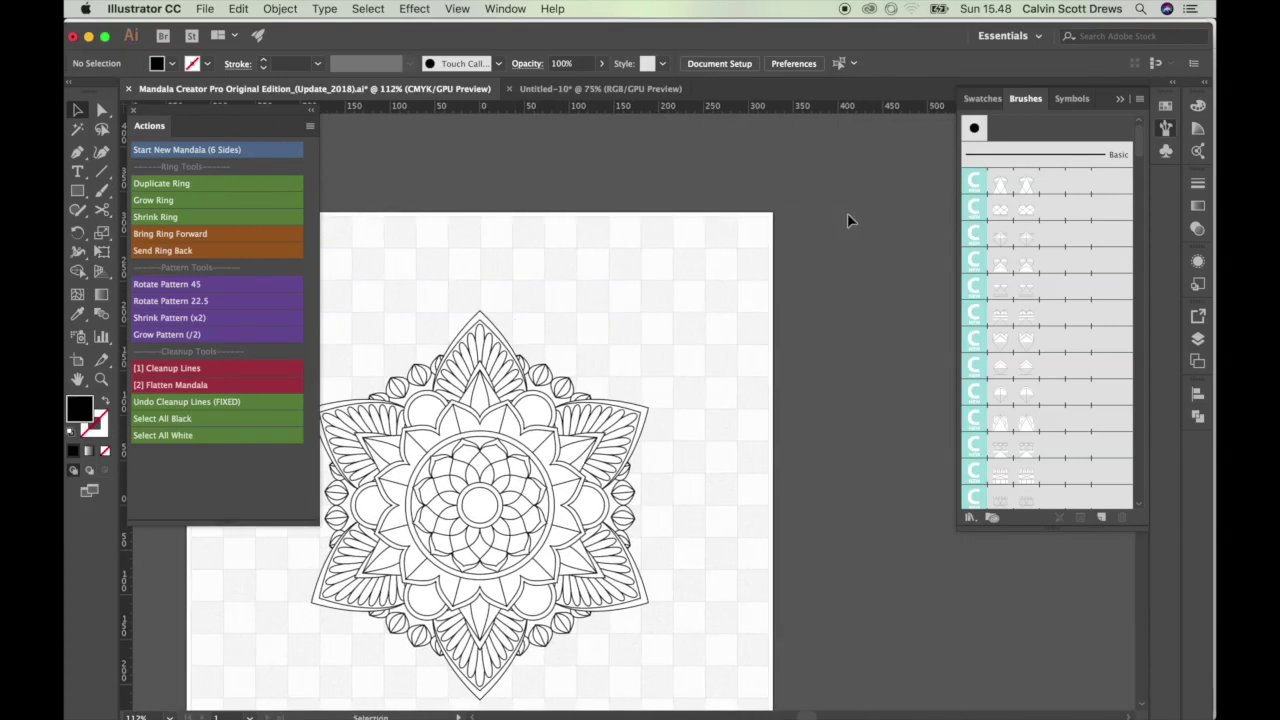
{"action": "scroll", "coordinate": [740, 230], "scroll_direction": "right", "scroll_amount": 7}
{"action": "scroll", "coordinate": [740, 230], "scroll_direction": "up", "scroll_amount": 3}
{"action": "scroll", "coordinate": [700, 480], "scroll_direction": "down", "scroll_amount": 6}
{"action": "scroll", "coordinate": [700, 480], "scroll_direction": "left", "scroll_amount": 4}
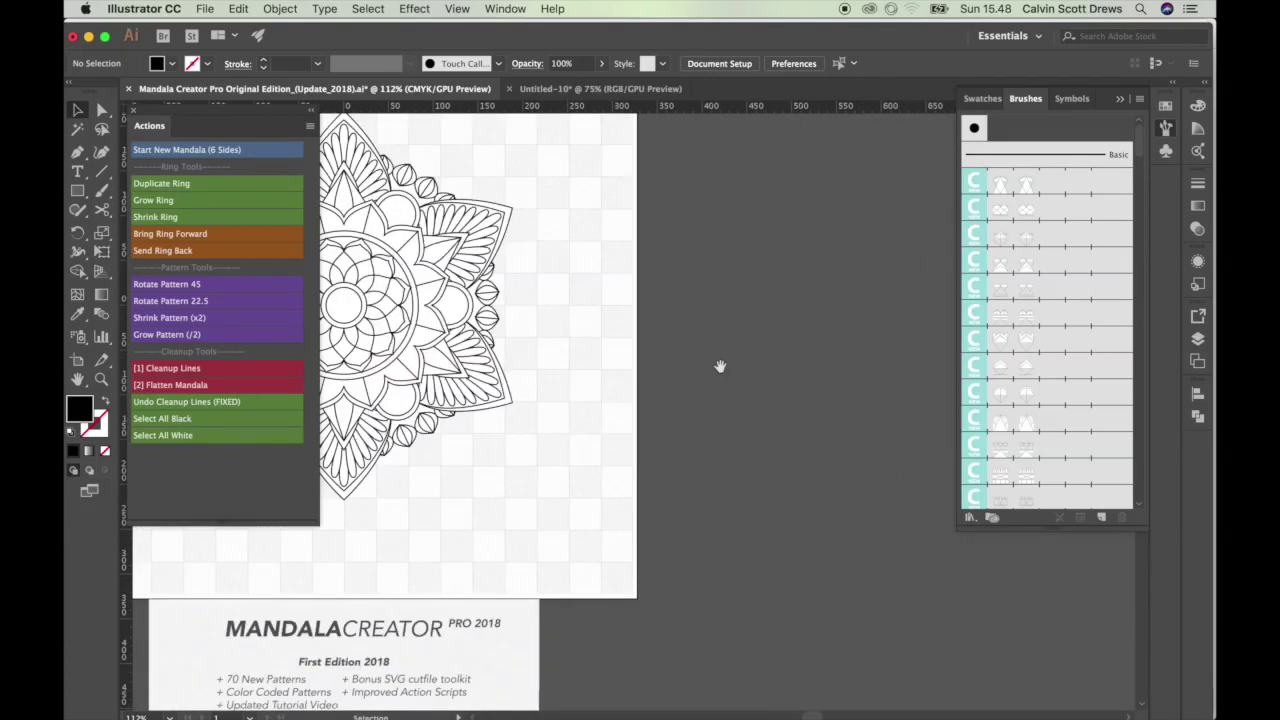
{"action": "scroll", "coordinate": [643, 363], "scroll_direction": "left", "scroll_amount": 6}
{"action": "scroll", "coordinate": [643, 134], "scroll_direction": "right", "scroll_amount": 3}
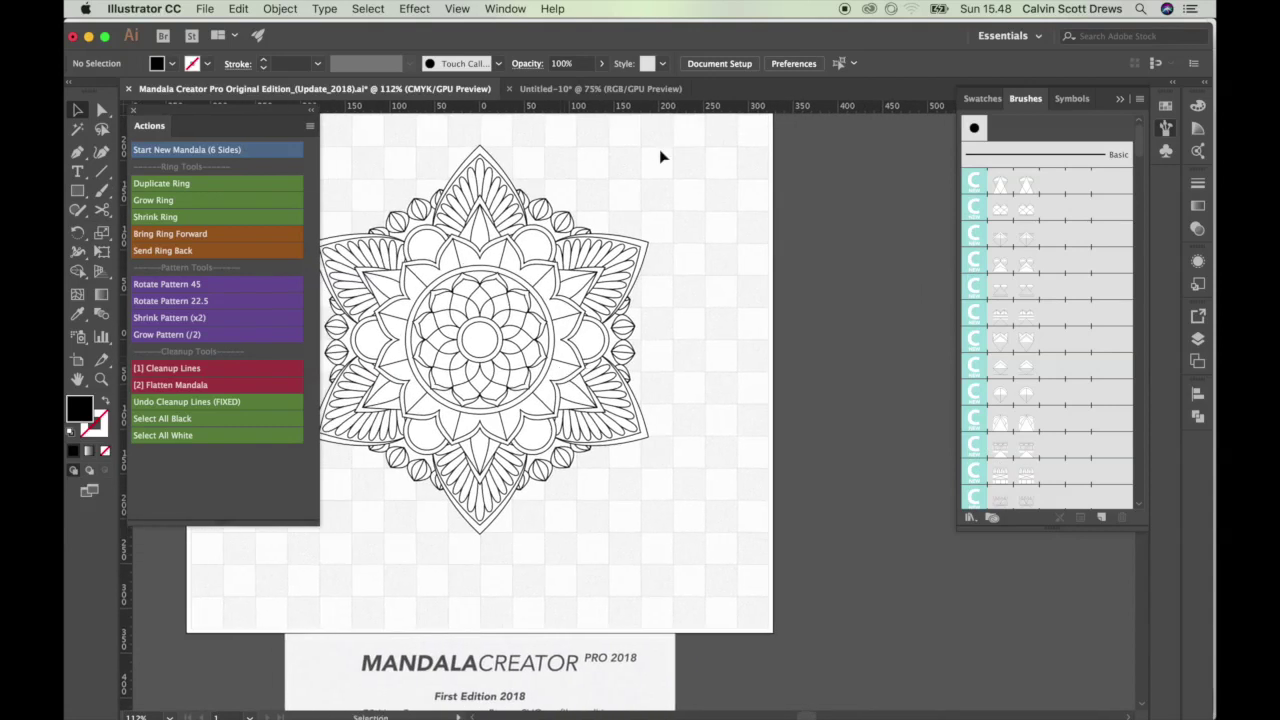
{"action": "scroll", "coordinate": [470, 378], "scroll_direction": "left", "scroll_amount": 2}
{"action": "scroll", "coordinate": [555, 365], "scroll_direction": "left", "scroll_amount": 2}
{"action": "scroll", "coordinate": [555, 365], "scroll_direction": "up", "scroll_amount": 1}
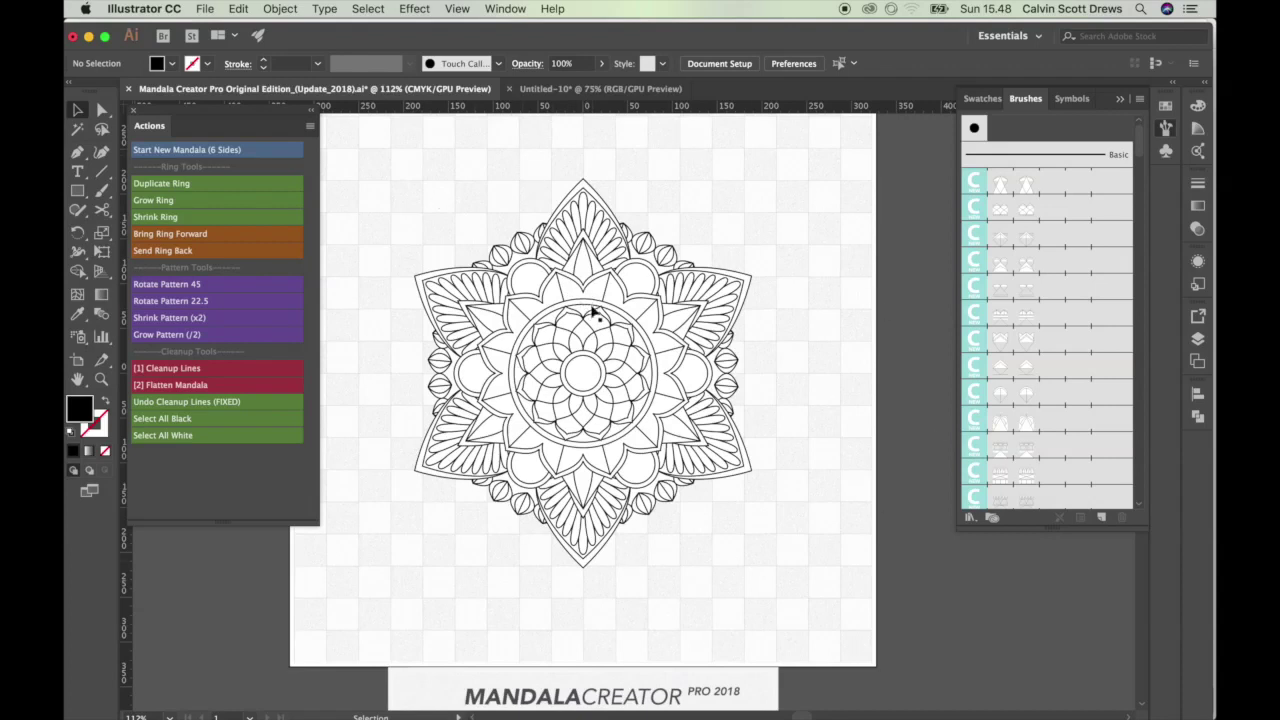
{"action": "left_click", "coordinate": [540, 88]}
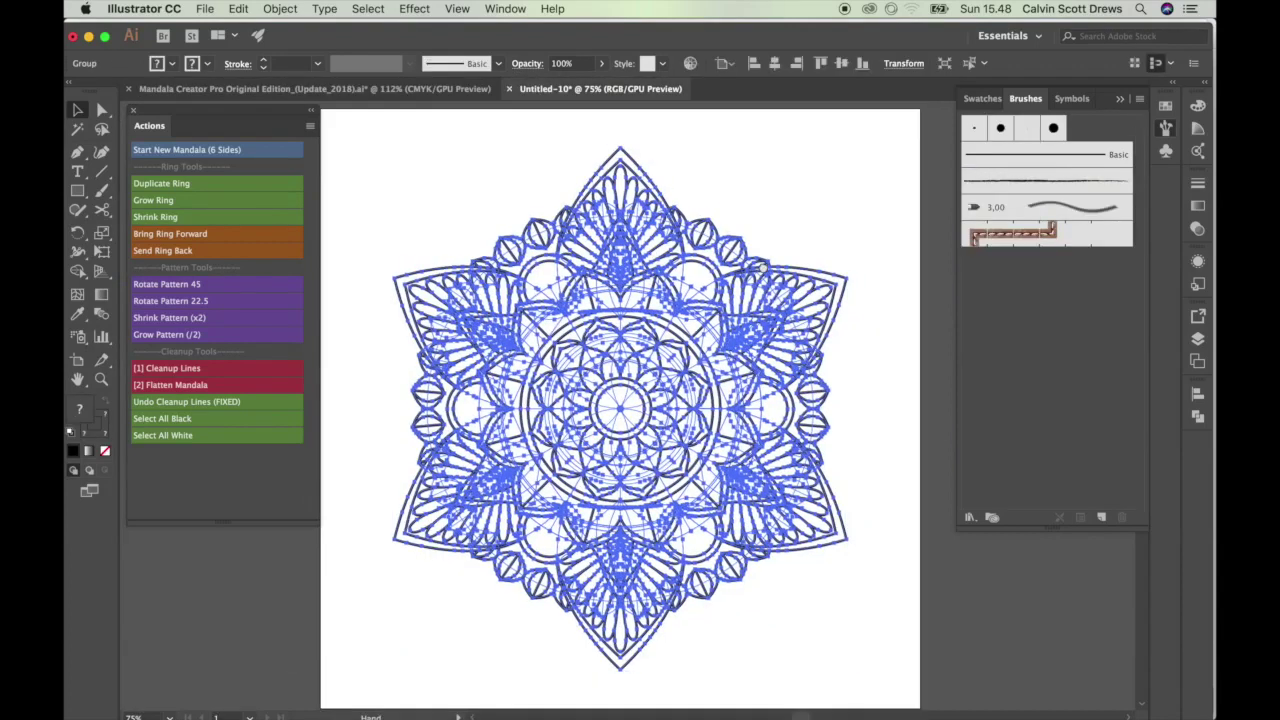
{"action": "scroll", "coordinate": [900, 291], "scroll_direction": "up", "scroll_amount": 5}
{"action": "left_click_drag", "start_coordinate": [500, 271], "coordinate": [708, 140]}
{"action": "scroll", "coordinate": [708, 140], "scroll_direction": "down", "scroll_amount": 5}
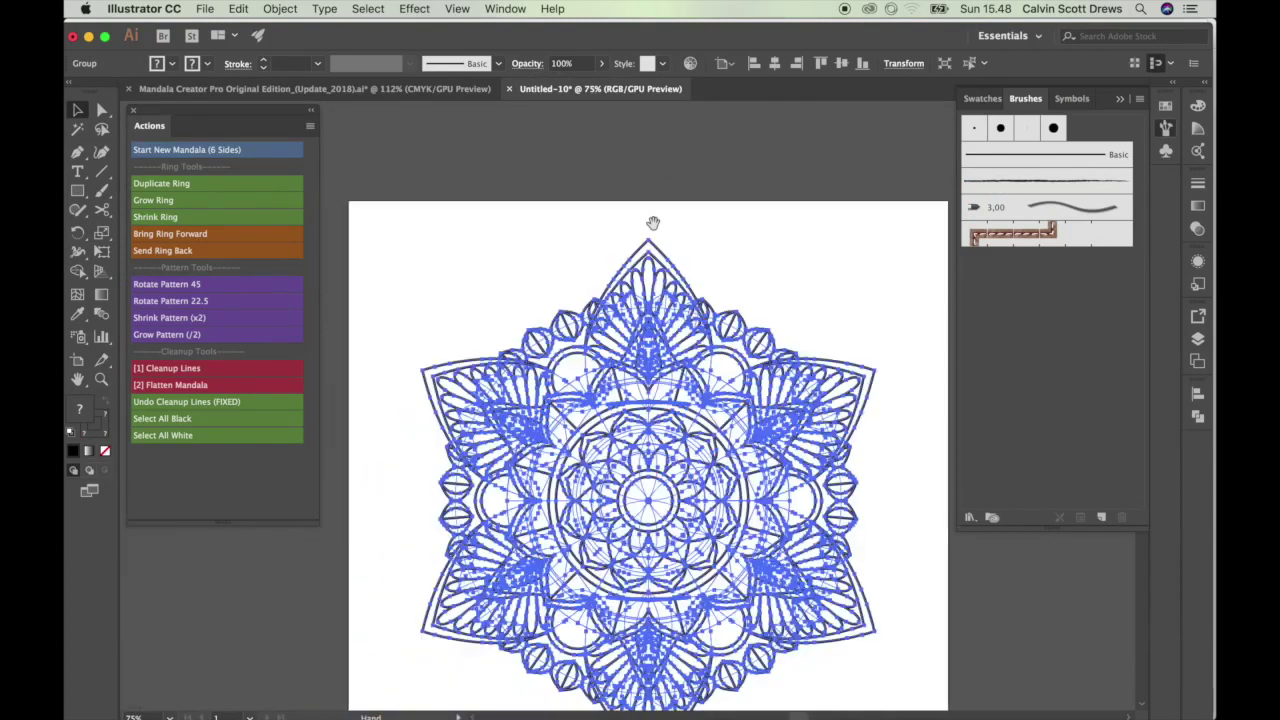
{"action": "key", "text": "ctrl+Tab"}
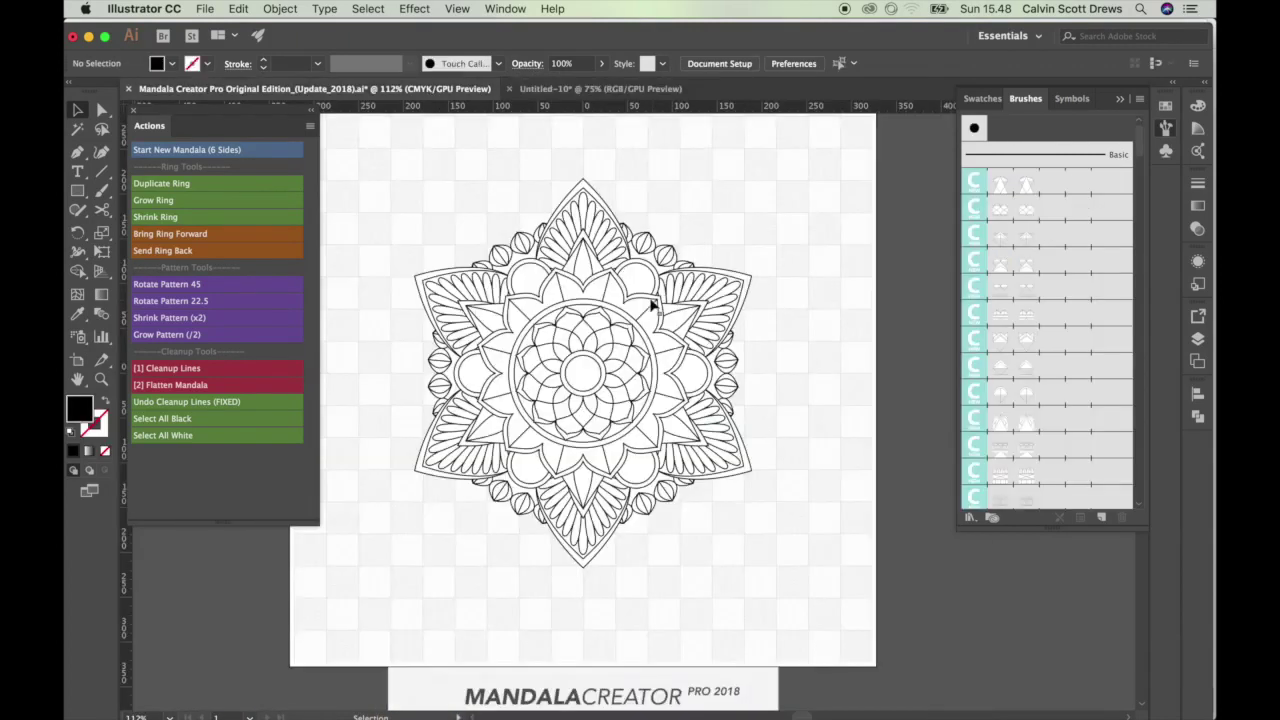
{"action": "scroll", "coordinate": [655, 285], "scroll_direction": "left", "scroll_amount": 3}
{"action": "scroll", "coordinate": [655, 285], "scroll_direction": "up", "scroll_amount": 1}
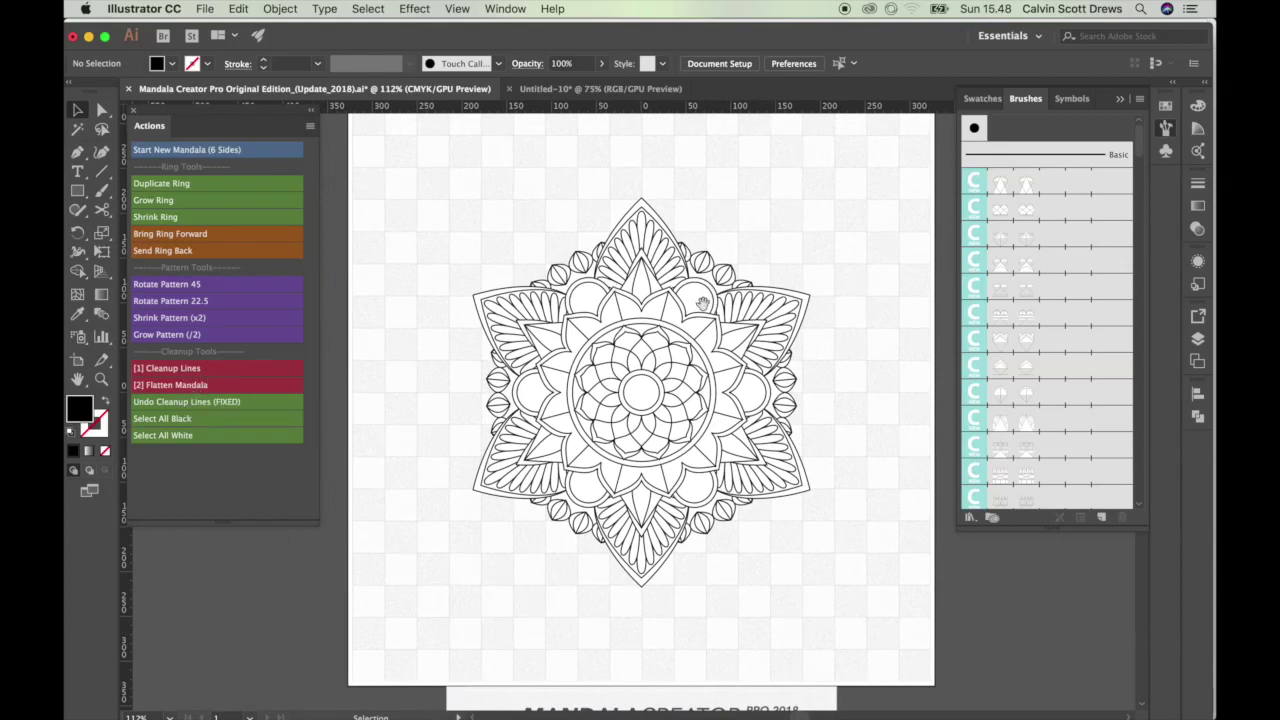
- Select the mandala group and set its stroke weight to 3 pt
{"action": "mouse_move", "coordinate": [704, 294]}
{"action": "left_mouse_down"}
{"action": "mouse_move", "coordinate": [708, 314]}
{"action": "mouse_move", "coordinate": [726, 292]}
{"action": "left_mouse_up"}
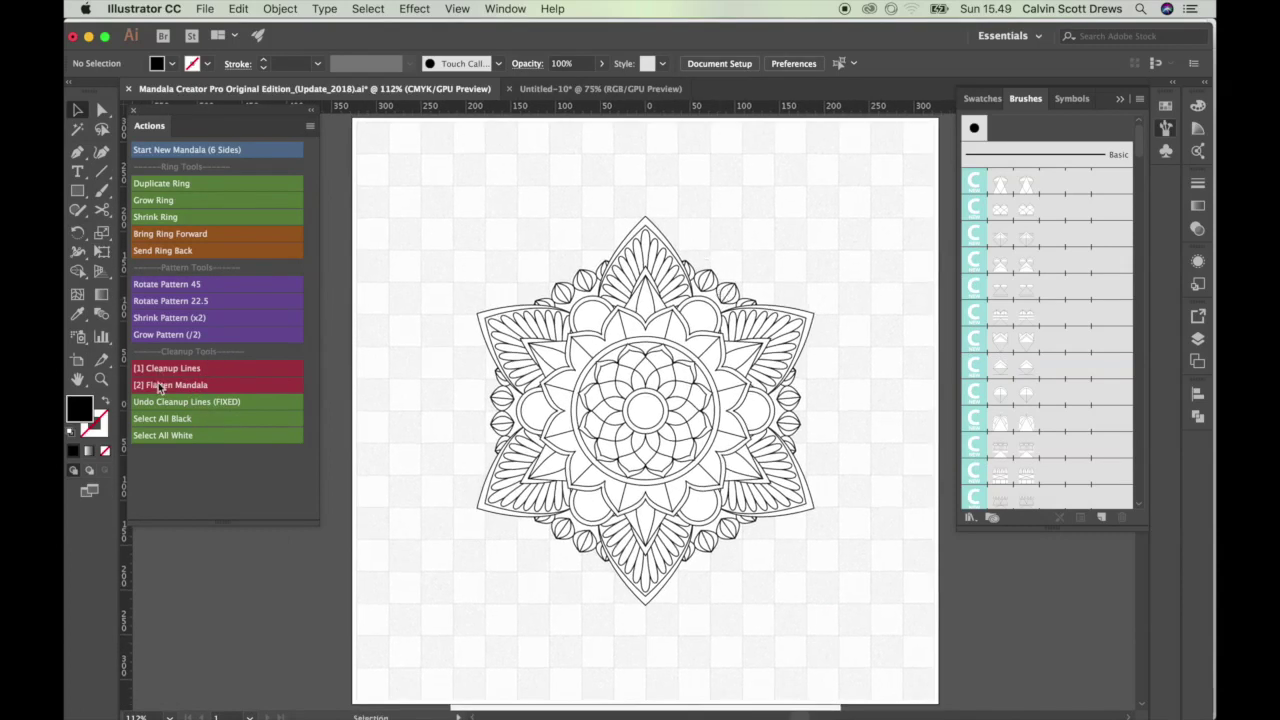
{"action": "left_click", "coordinate": [608, 349]}
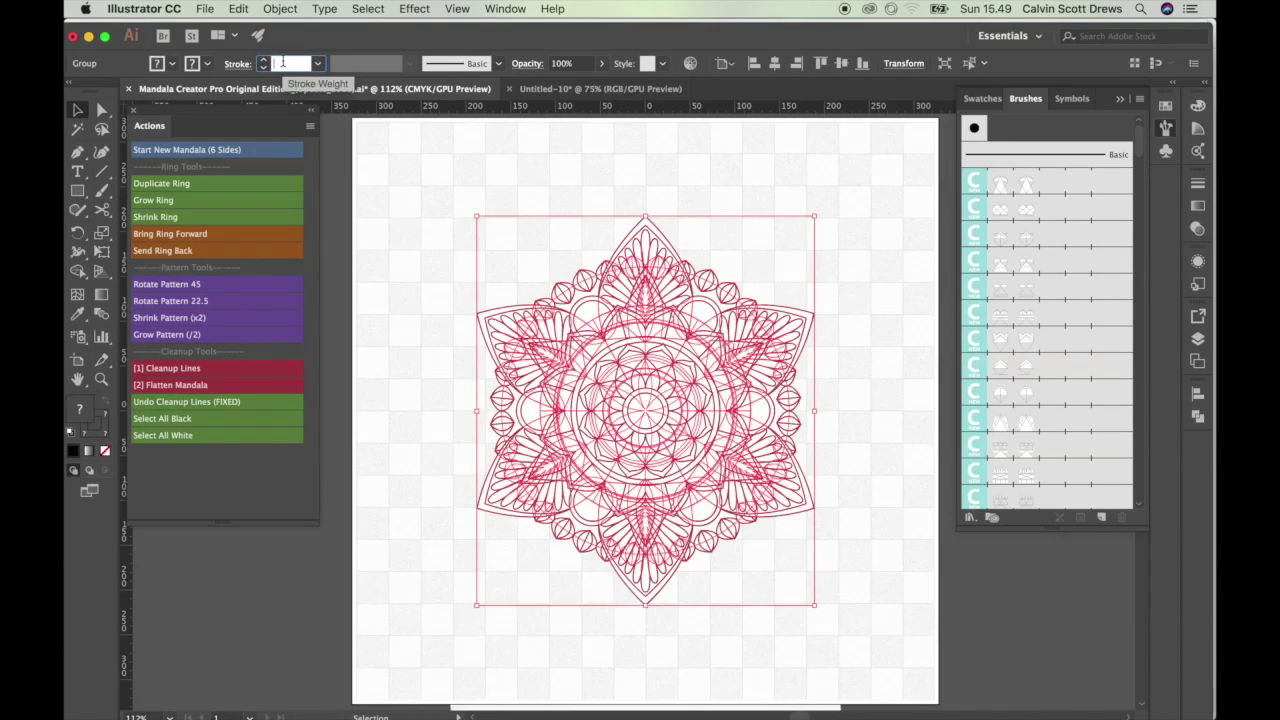
{"action": "type", "text": "3"}
{"action": "key", "text": "Return"}
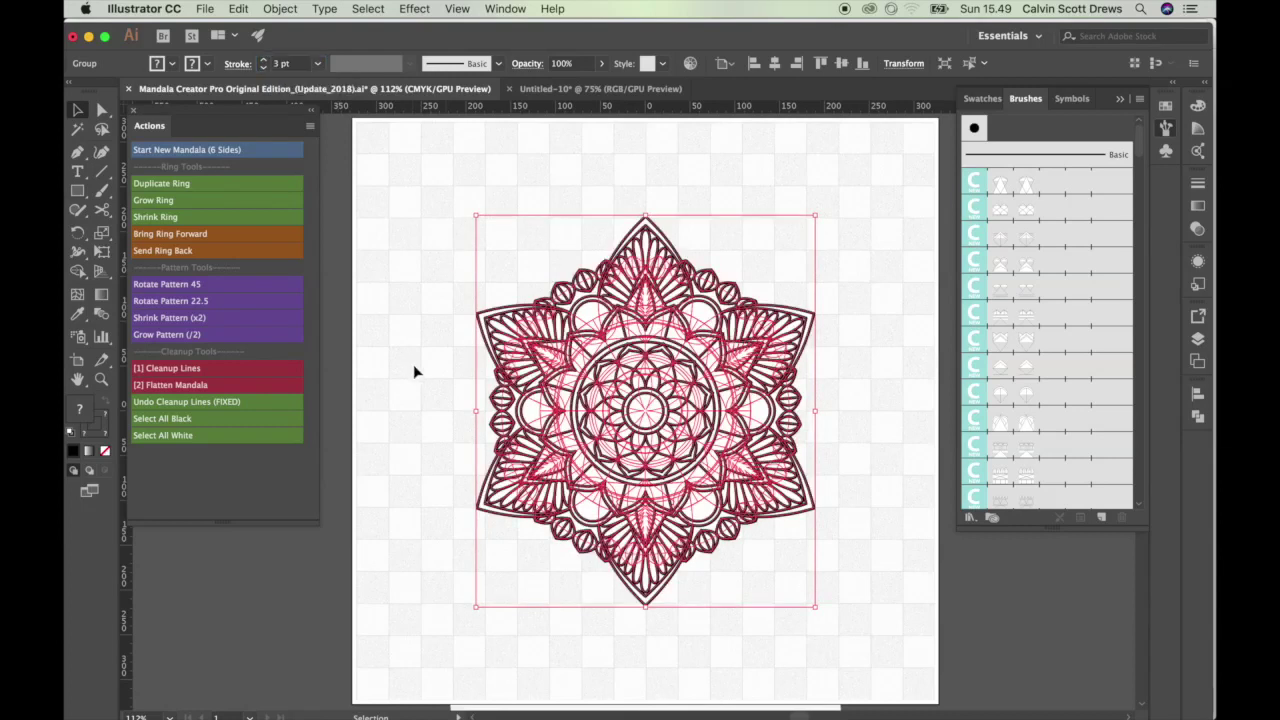
- Deselect and run the [2] Flatten Mandala action
{"action": "left_click", "coordinate": [417, 366]}
{"action": "scroll", "coordinate": [400, 355], "scroll_direction": "down", "scroll_amount": 2}
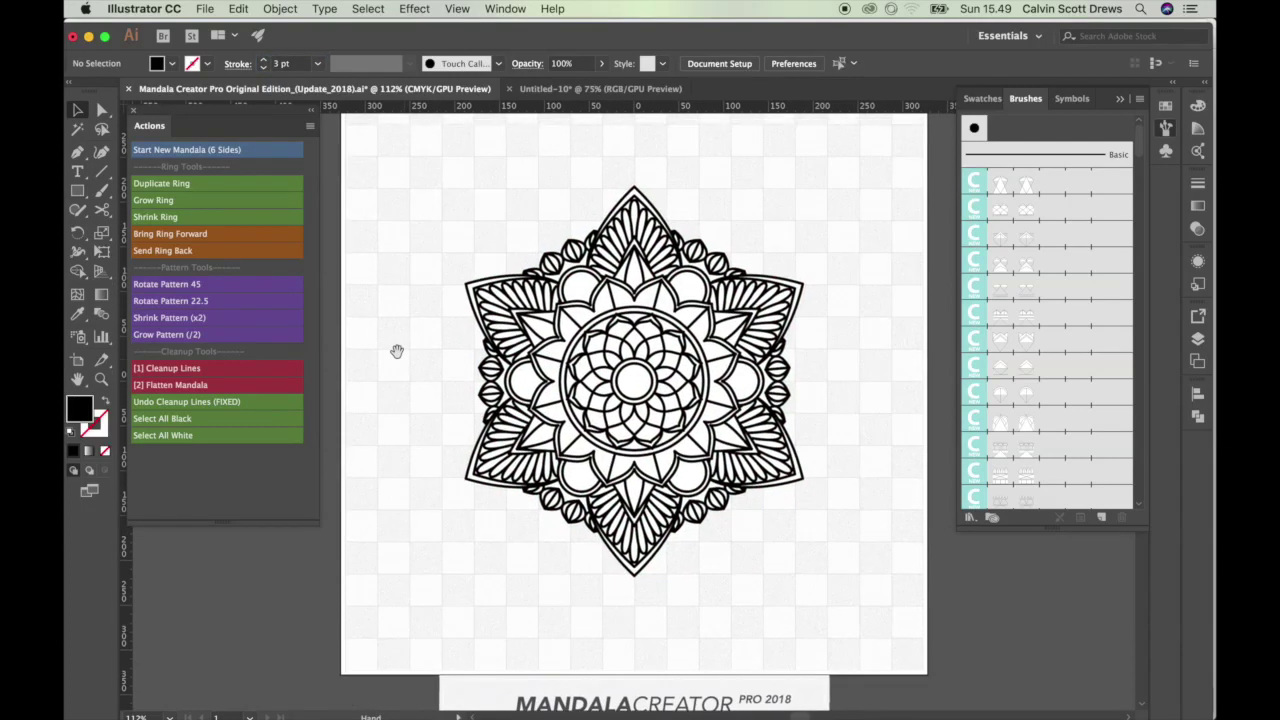
{"action": "left_click", "coordinate": [157, 388]}
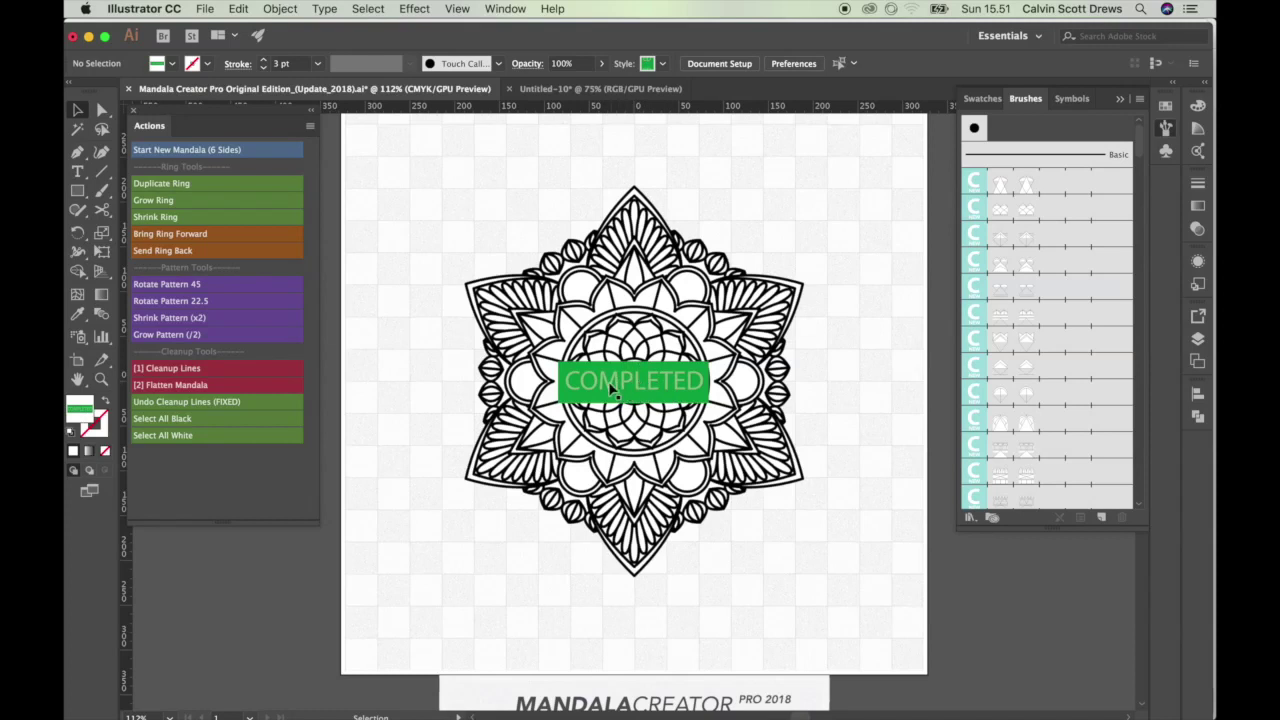
- Select the green COMPLETED label and delete it
{"action": "left_click_drag", "start_coordinate": [631, 384], "coordinate": [646, 390]}
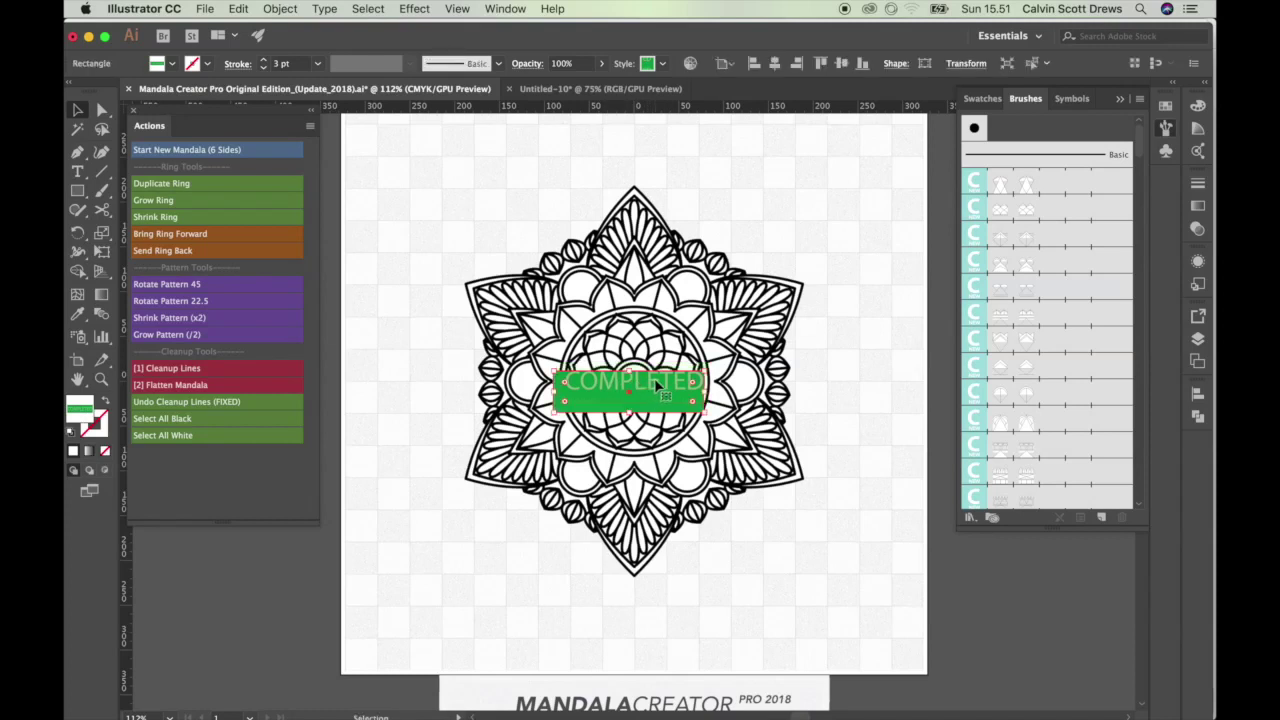
{"action": "key", "text": "Delete"}
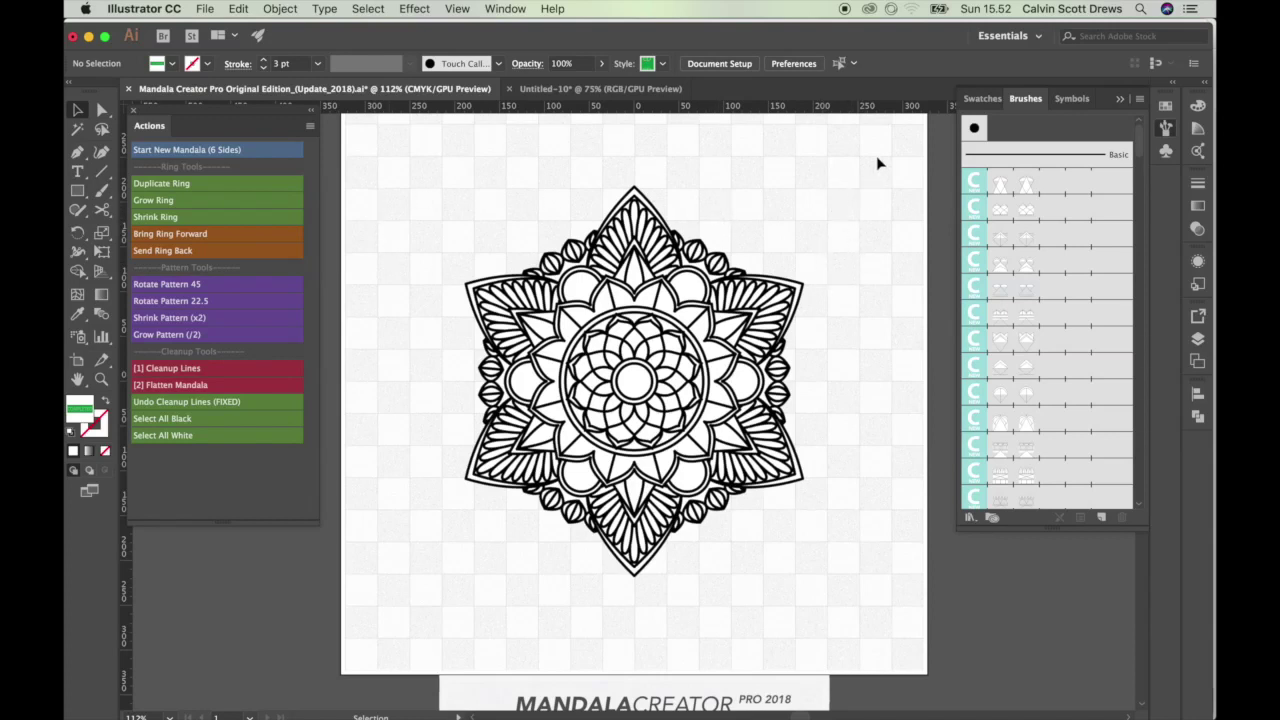
- Copy the flattened mandala and shift Untitled-10's existing outline mandala to the right
{"action": "left_click_drag", "start_coordinate": [815, 204], "coordinate": [390, 598]}
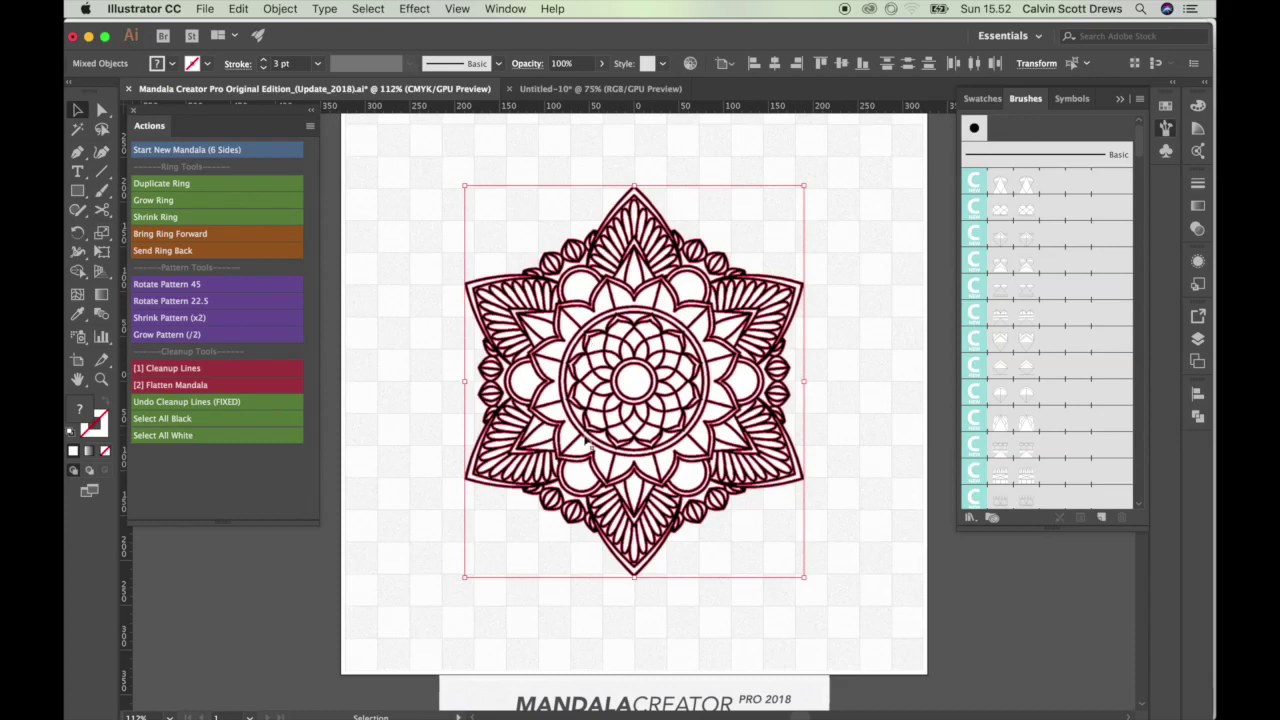
{"action": "left_click", "coordinate": [588, 285]}
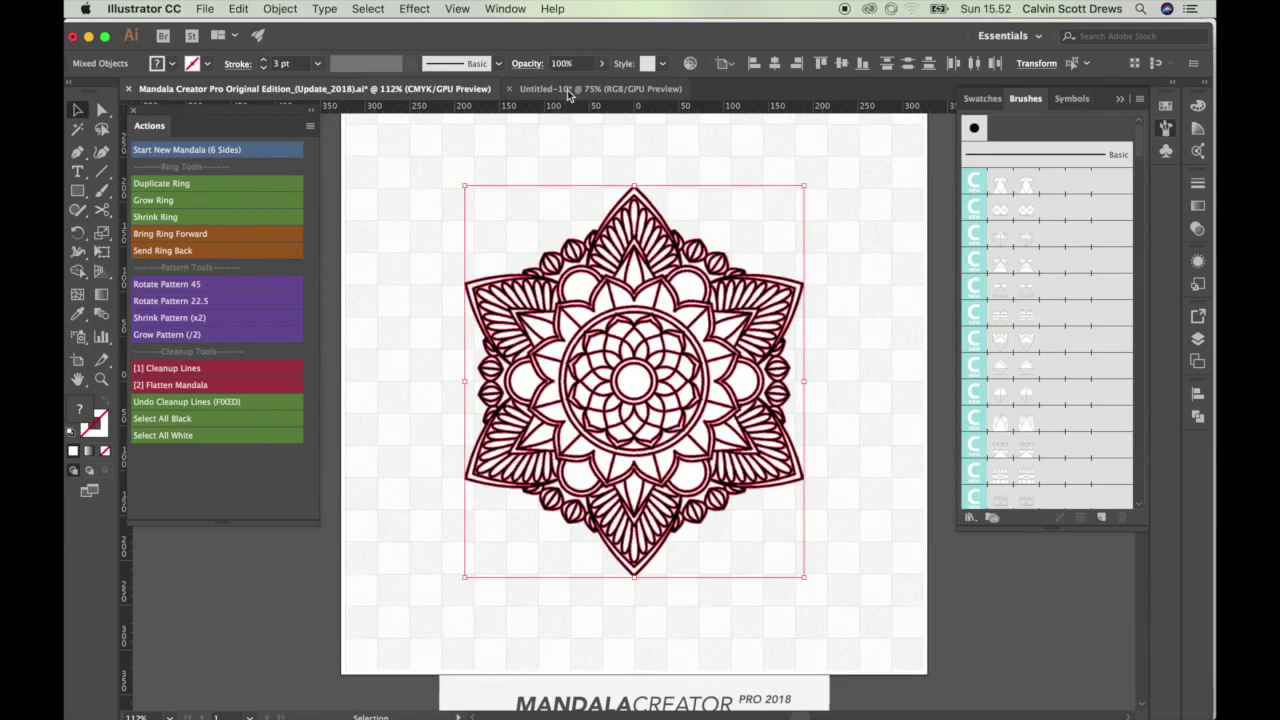
{"action": "left_click", "coordinate": [571, 89]}
{"action": "left_click", "coordinate": [535, 215]}
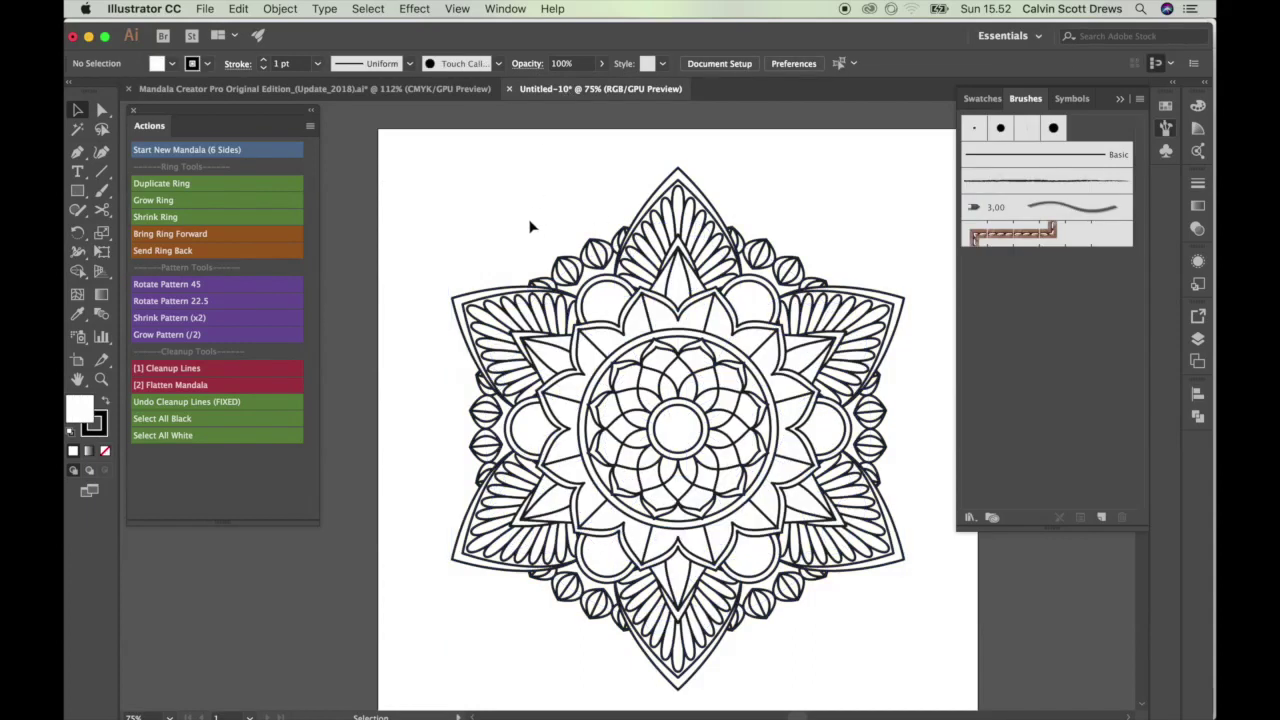
{"action": "left_click_drag", "start_coordinate": [613, 345], "coordinate": [588, 282]}
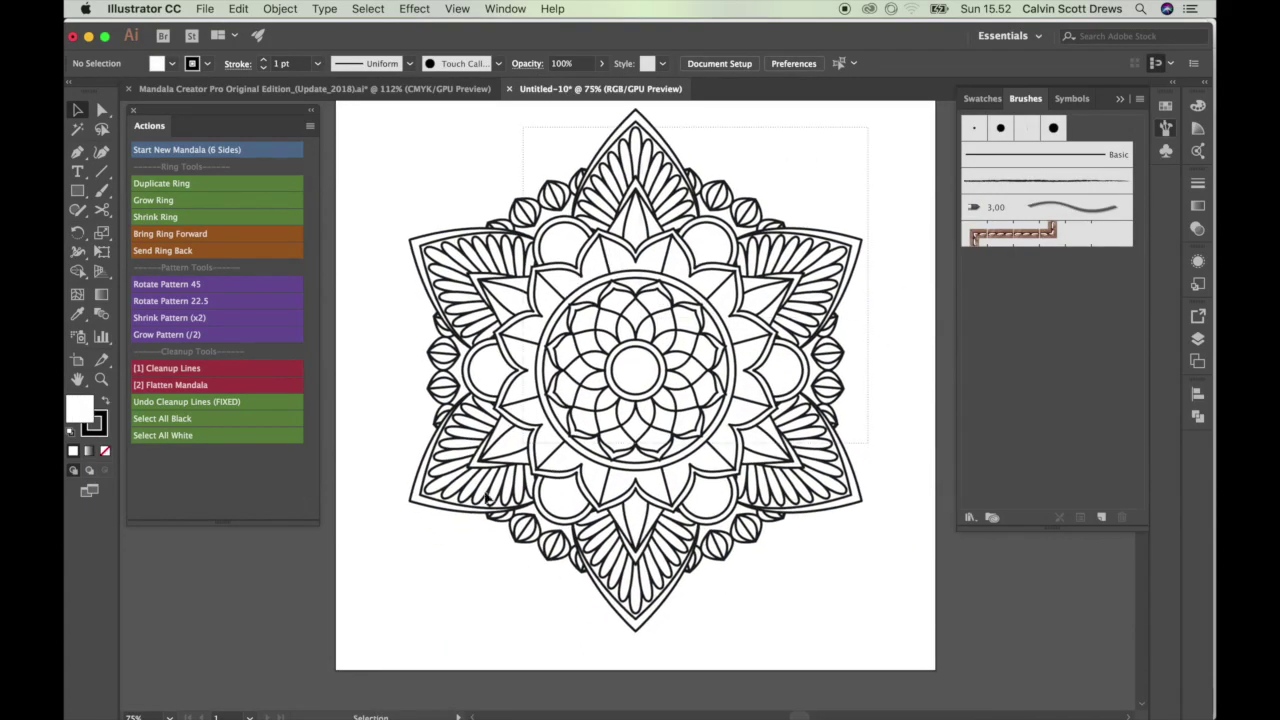
{"action": "left_click_drag", "start_coordinate": [608, 366], "coordinate": [672, 338]}
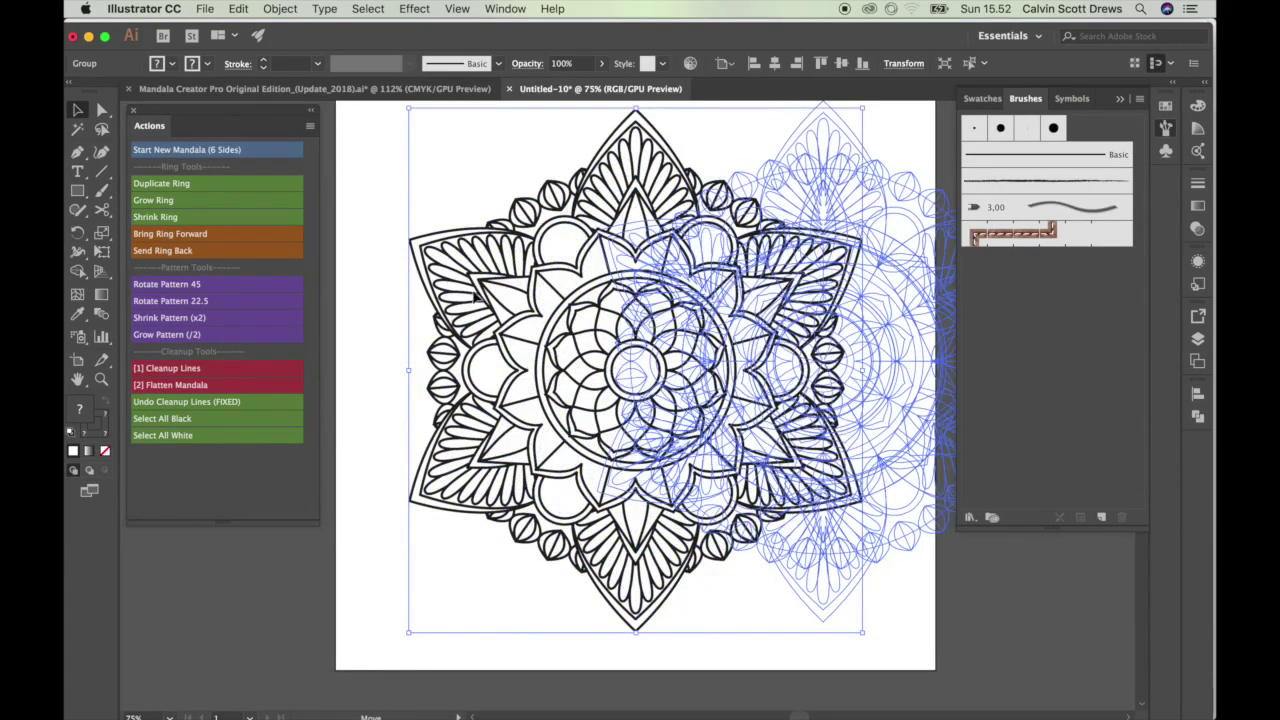
{"action": "left_click_drag", "start_coordinate": [795, 359], "coordinate": [710, 359]}
{"action": "left_click", "coordinate": [489, 317]}
- Paste the flattened mandala into Untitled-10, enlarge it and position it on the left
{"action": "scroll", "coordinate": [631, 351], "scroll_direction": "left", "scroll_amount": 5}
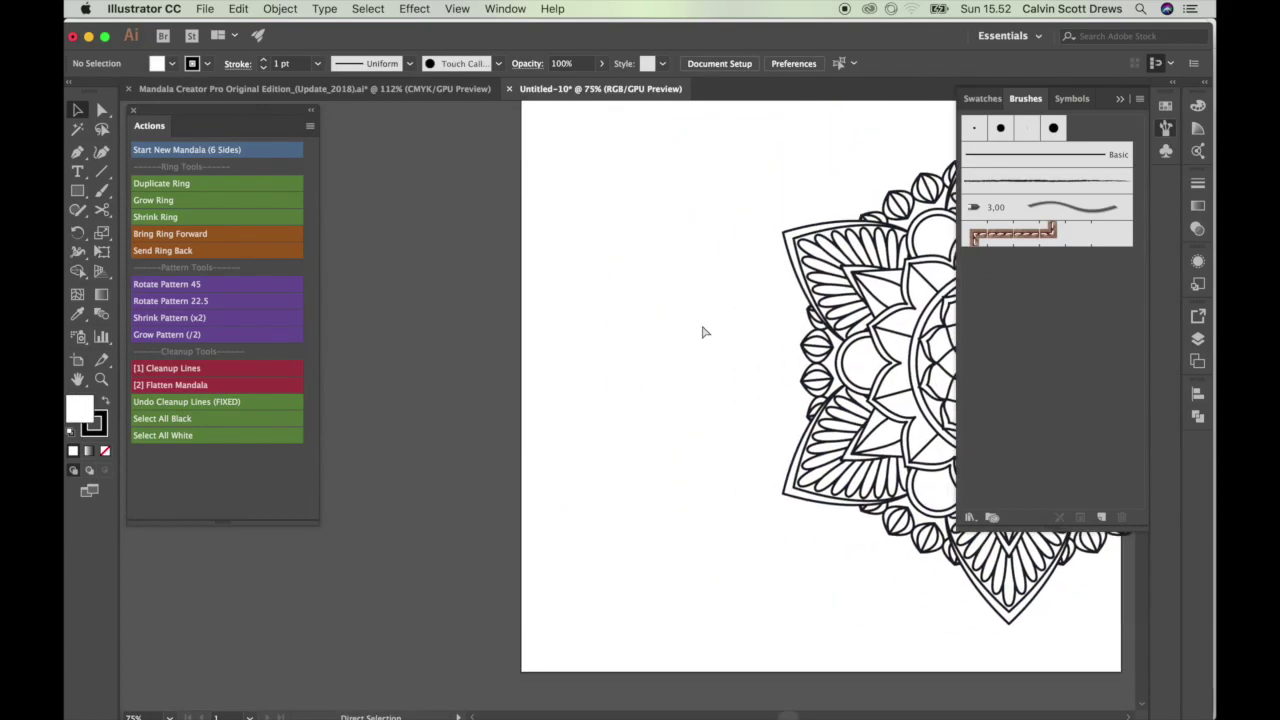
{"action": "key", "text": "super+v"}
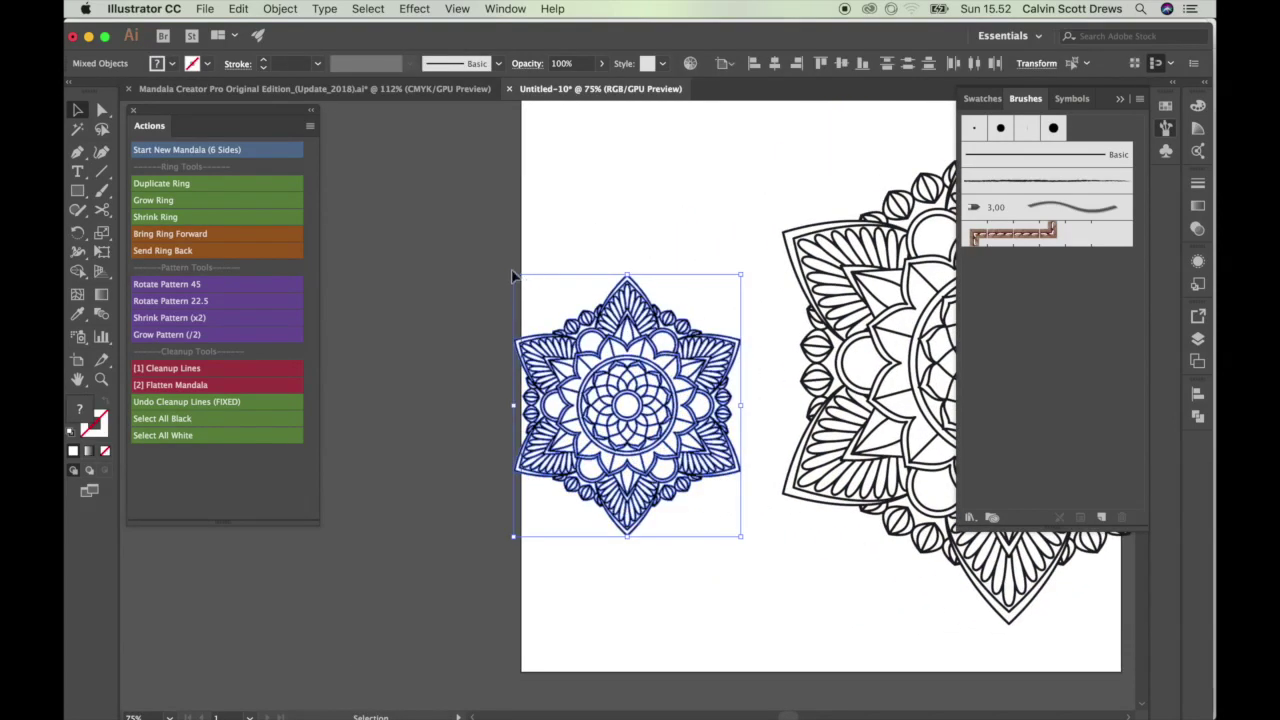
{"action": "left_click_drag", "start_coordinate": [513, 275], "coordinate": [416, 160]}
{"action": "left_click_drag", "start_coordinate": [705, 304], "coordinate": [612, 292]}
{"action": "left_click_drag", "start_coordinate": [746, 152], "coordinate": [768, 130]}
{"action": "left_click", "coordinate": [803, 171]}
- Check both mandalas in turn, ending with the thin outline mandala on the right selected
{"action": "left_click_drag", "start_coordinate": [711, 220], "coordinate": [598, 185]}
{"action": "left_click", "coordinate": [462, 320]}
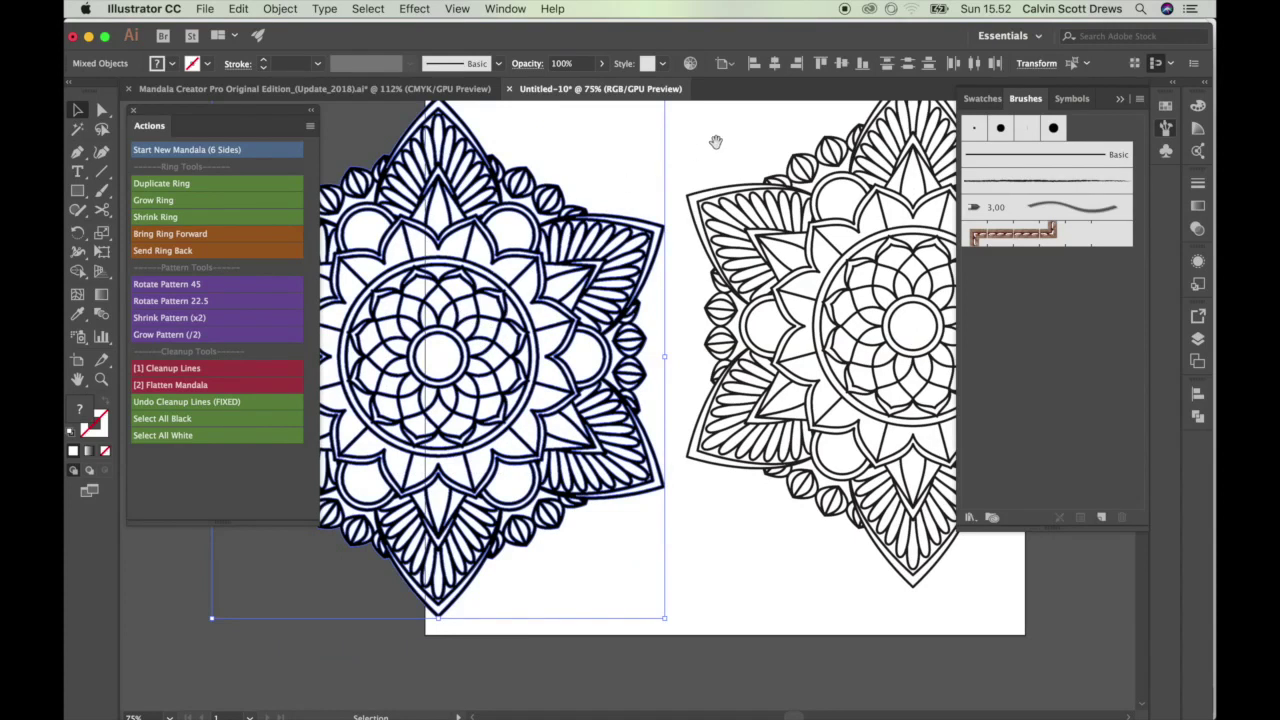
{"action": "left_click_drag", "start_coordinate": [717, 149], "coordinate": [591, 209]}
{"action": "left_click", "coordinate": [634, 177]}
{"action": "left_click", "coordinate": [880, 416]}
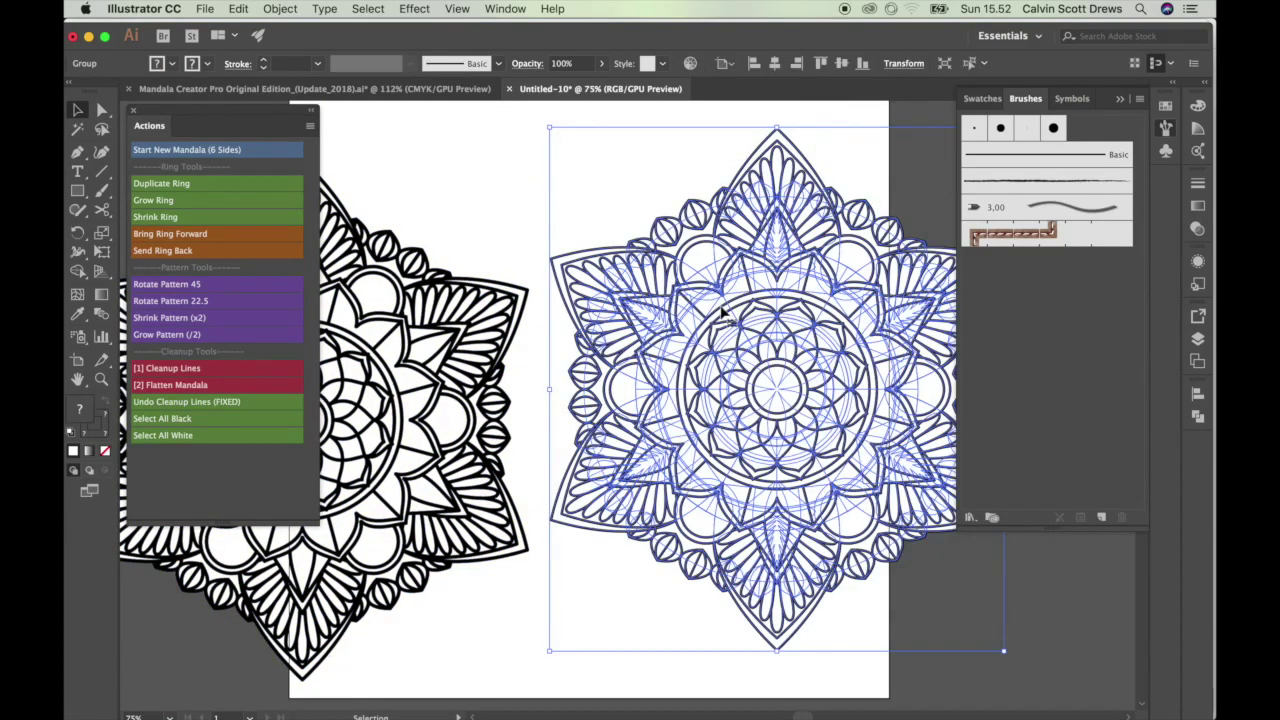
{"action": "left_click", "coordinate": [717, 181]}
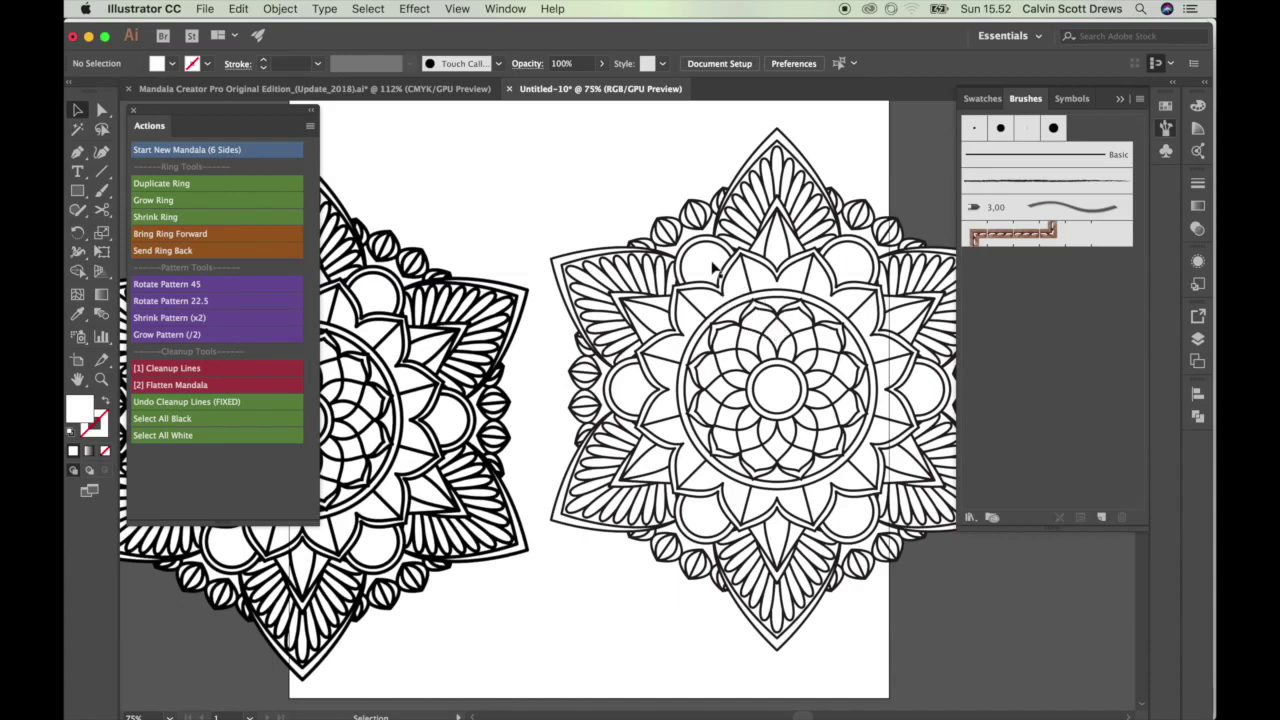
{"action": "left_click_drag", "start_coordinate": [457, 214], "coordinate": [657, 186]}
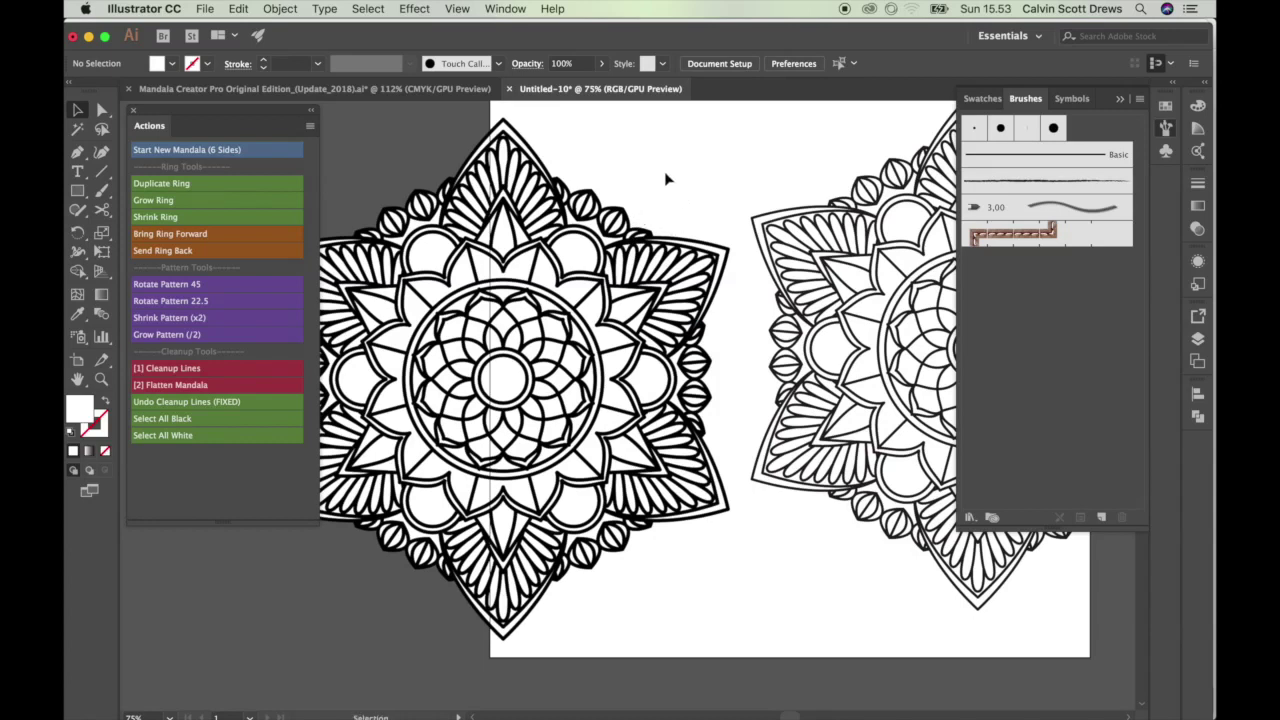
{"action": "scroll", "coordinate": [690, 204], "scroll_direction": "up", "scroll_amount": 2}
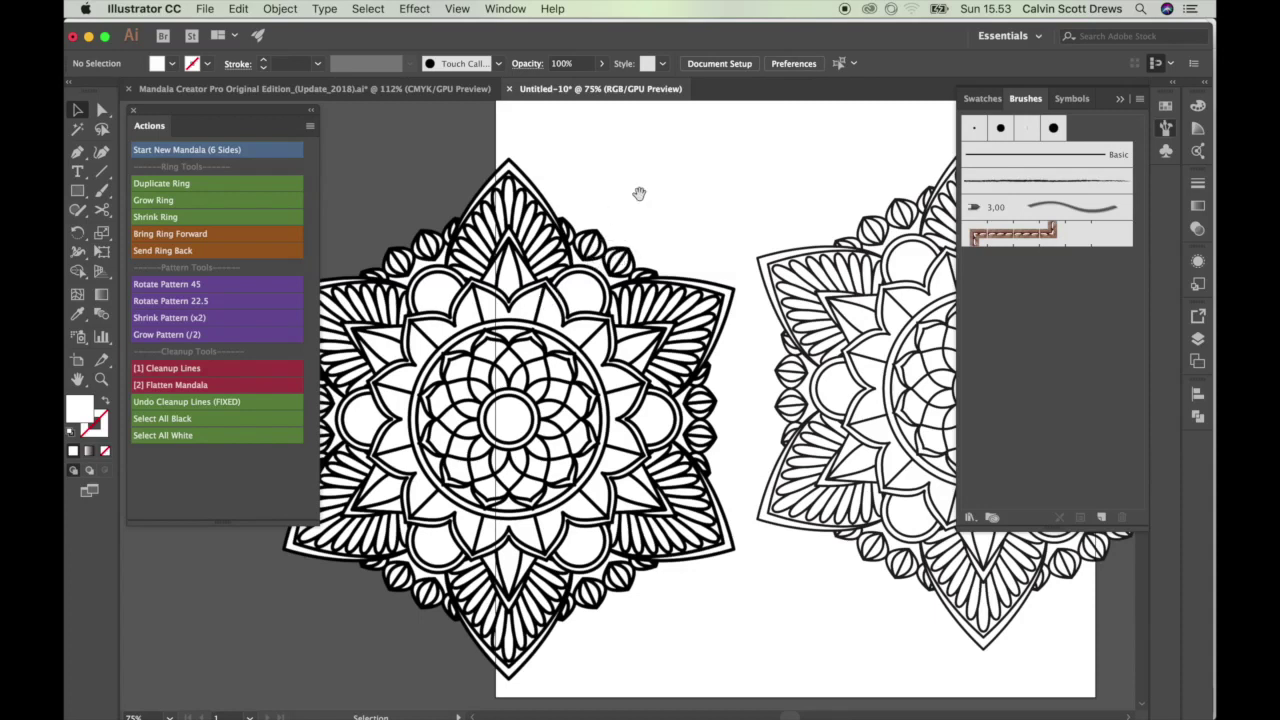
{"action": "scroll", "coordinate": [664, 190], "scroll_direction": "right", "scroll_amount": 5}
{"action": "left_click", "coordinate": [826, 224]}
{"action": "scroll", "coordinate": [826, 224], "scroll_direction": "right", "scroll_amount": 2}
{"action": "scroll", "coordinate": [826, 224], "scroll_direction": "down", "scroll_amount": 1}
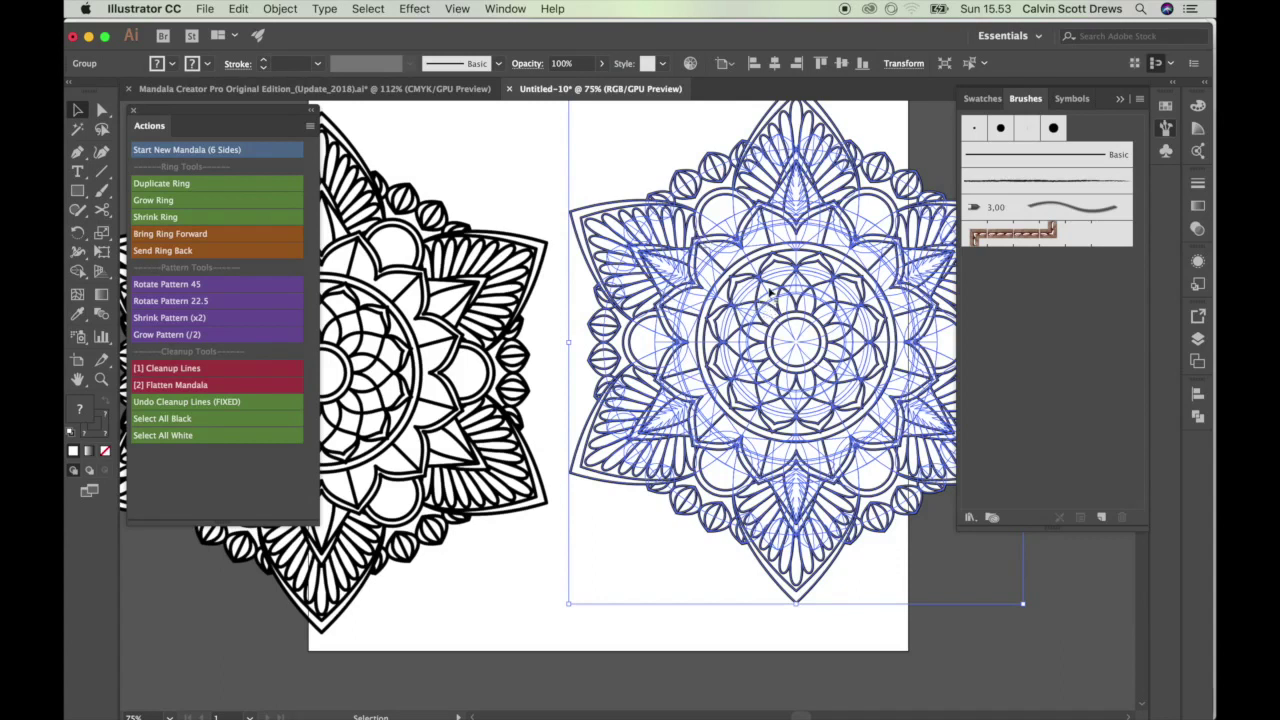
- Move the thin outline mandala further right, off the artboard
{"action": "left_click", "coordinate": [544, 172]}
{"action": "scroll", "coordinate": [548, 178], "scroll_direction": "up", "scroll_amount": 4}
{"action": "scroll", "coordinate": [548, 178], "scroll_direction": "right", "scroll_amount": 2}
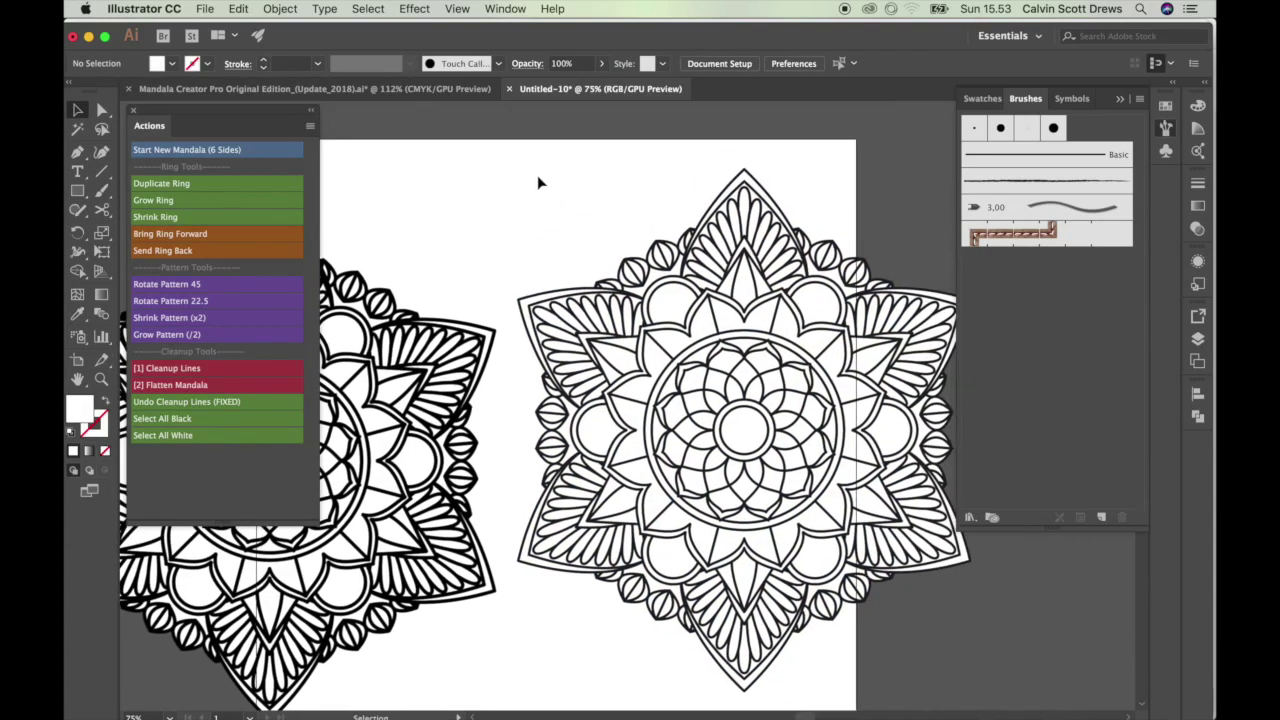
{"action": "left_click", "coordinate": [657, 403]}
{"action": "left_click_drag", "start_coordinate": [657, 403], "coordinate": [664, 333]}
{"action": "left_click_drag", "start_coordinate": [785, 473], "coordinate": [942, 503]}
{"action": "left_click", "coordinate": [371, 186]}
{"action": "left_click_drag", "start_coordinate": [371, 186], "coordinate": [704, 321]}
{"action": "scroll", "coordinate": [704, 321], "scroll_direction": "left", "scroll_amount": 5}
{"action": "scroll", "coordinate": [711, 286], "scroll_direction": "up", "scroll_amount": 2}
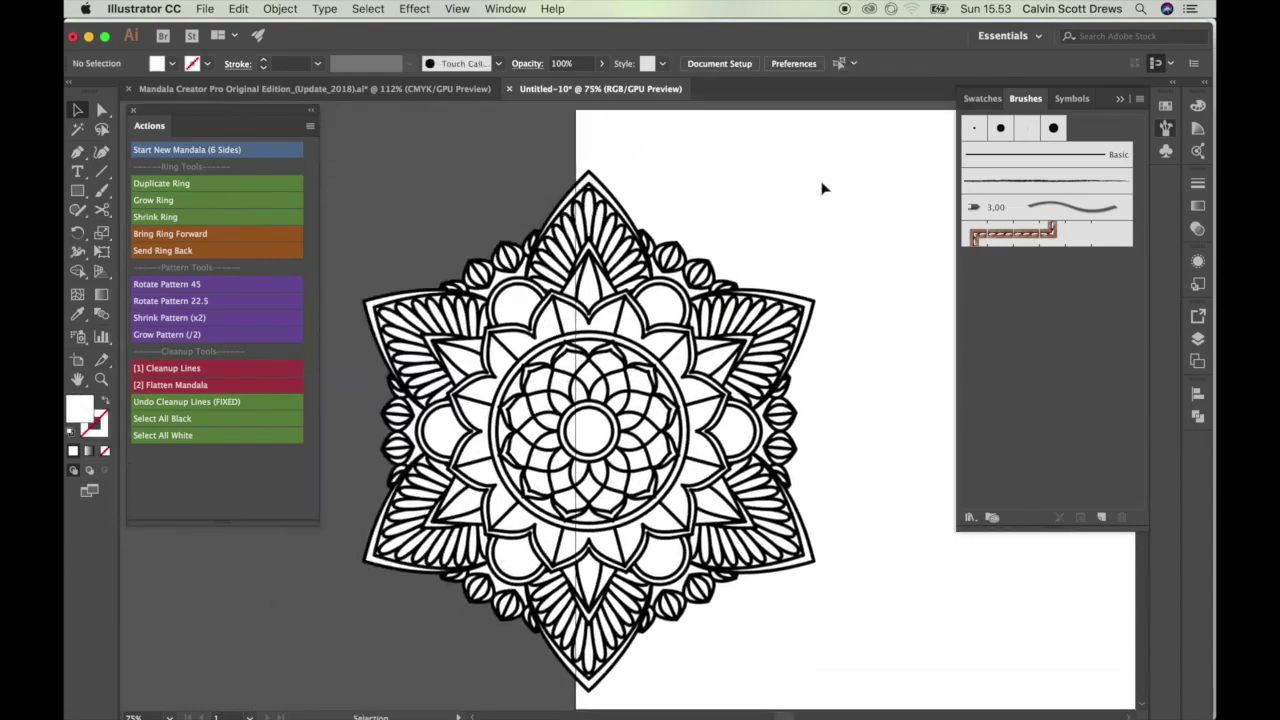
- Select all and run the [2] Flatten Mandala action
{"action": "key", "text": "super+a"}
{"action": "scroll", "coordinate": [704, 514], "scroll_direction": "down", "scroll_amount": 5}
{"action": "scroll", "coordinate": [704, 514], "scroll_direction": "right", "scroll_amount": 5}
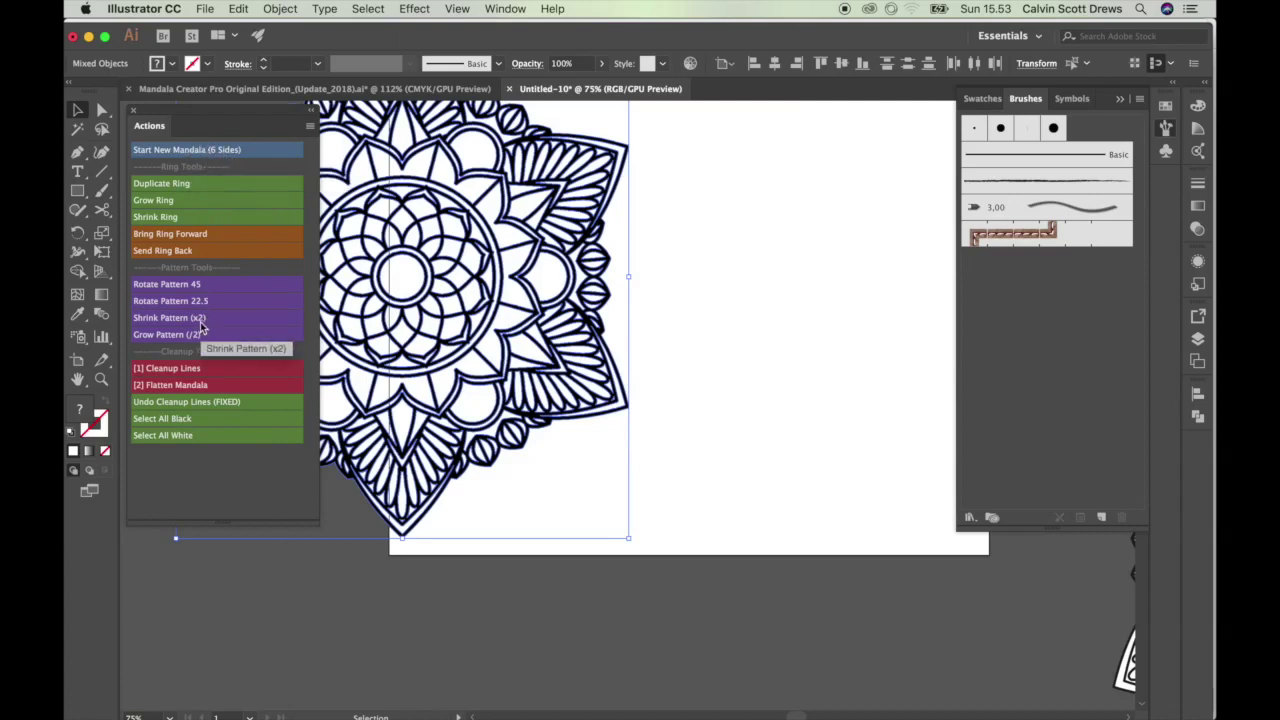
{"action": "left_click", "coordinate": [162, 386]}
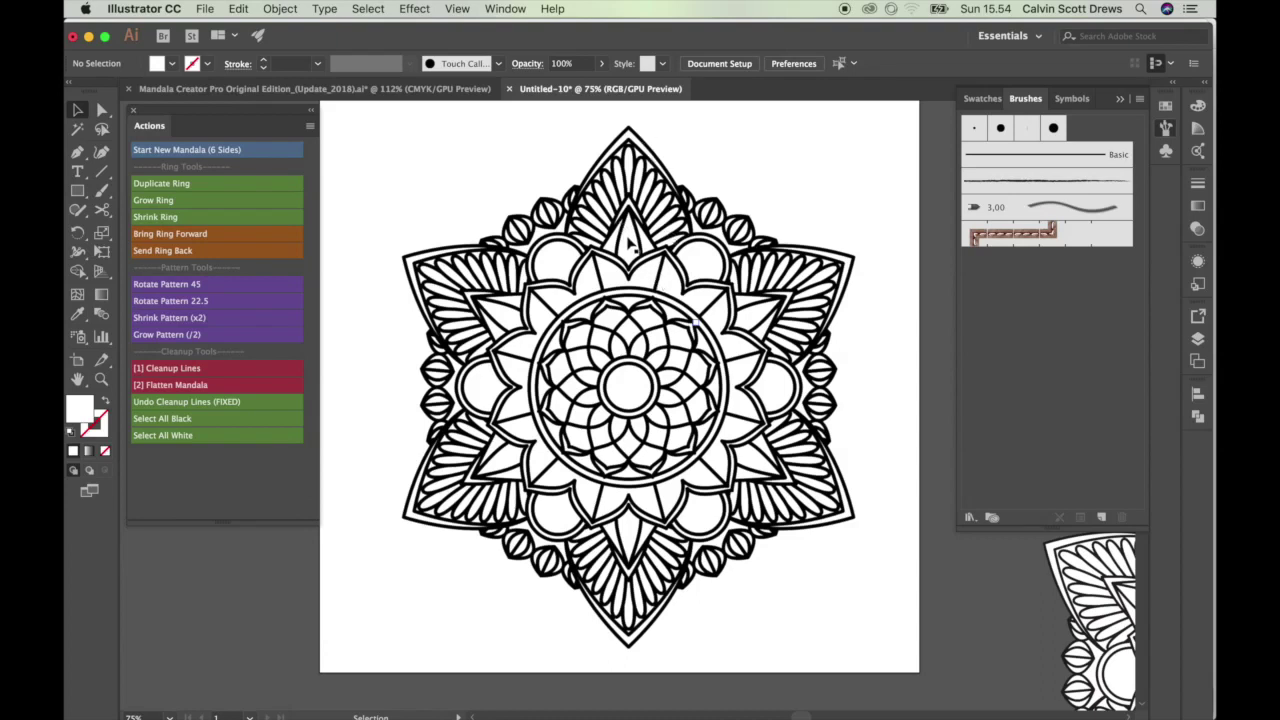
- Select the six teardrop and petal cells around the centre and fill them cyan
{"action": "left_click", "coordinate": [630, 243]}
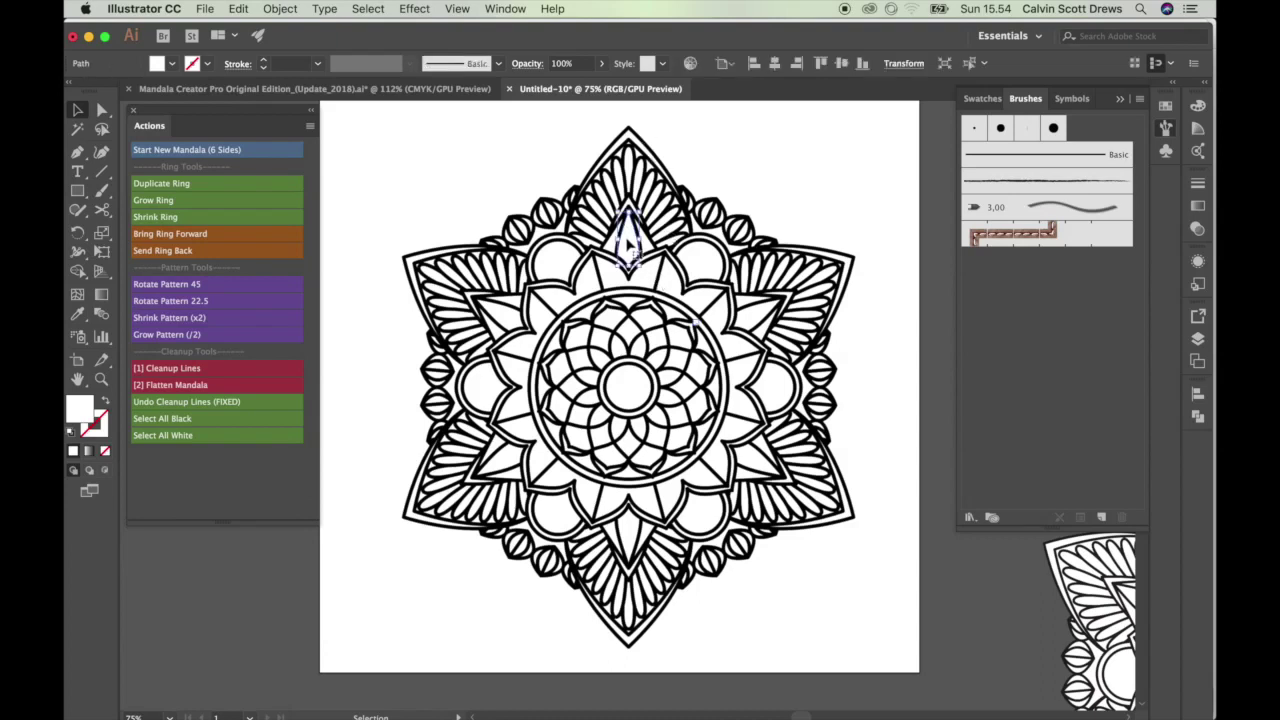
{"action": "left_click", "coordinate": [508, 320], "text": "shift"}
{"action": "left_click", "coordinate": [524, 458], "text": "shift"}
{"action": "left_click", "coordinate": [632, 528], "text": "shift"}
{"action": "left_click", "coordinate": [757, 460], "text": "shift"}
{"action": "left_click", "coordinate": [755, 318], "text": "shift"}
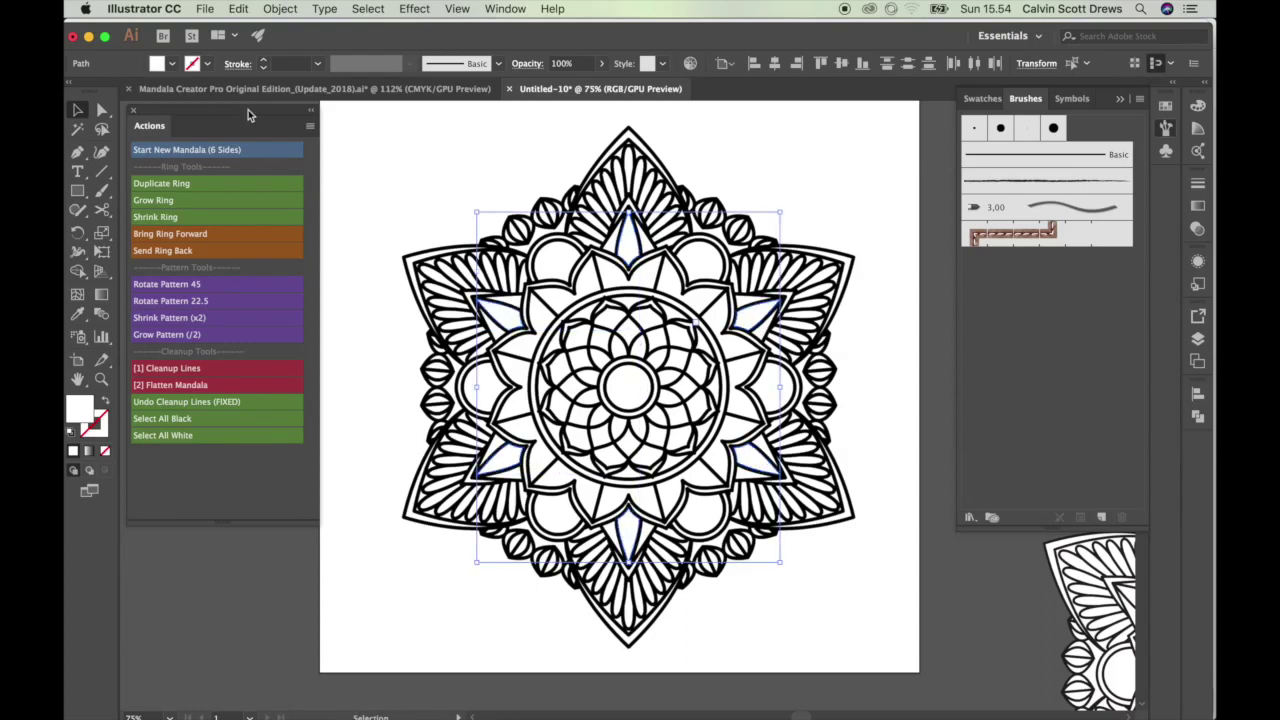
{"action": "left_click", "coordinate": [174, 66]}
{"action": "left_click", "coordinate": [156, 98]}
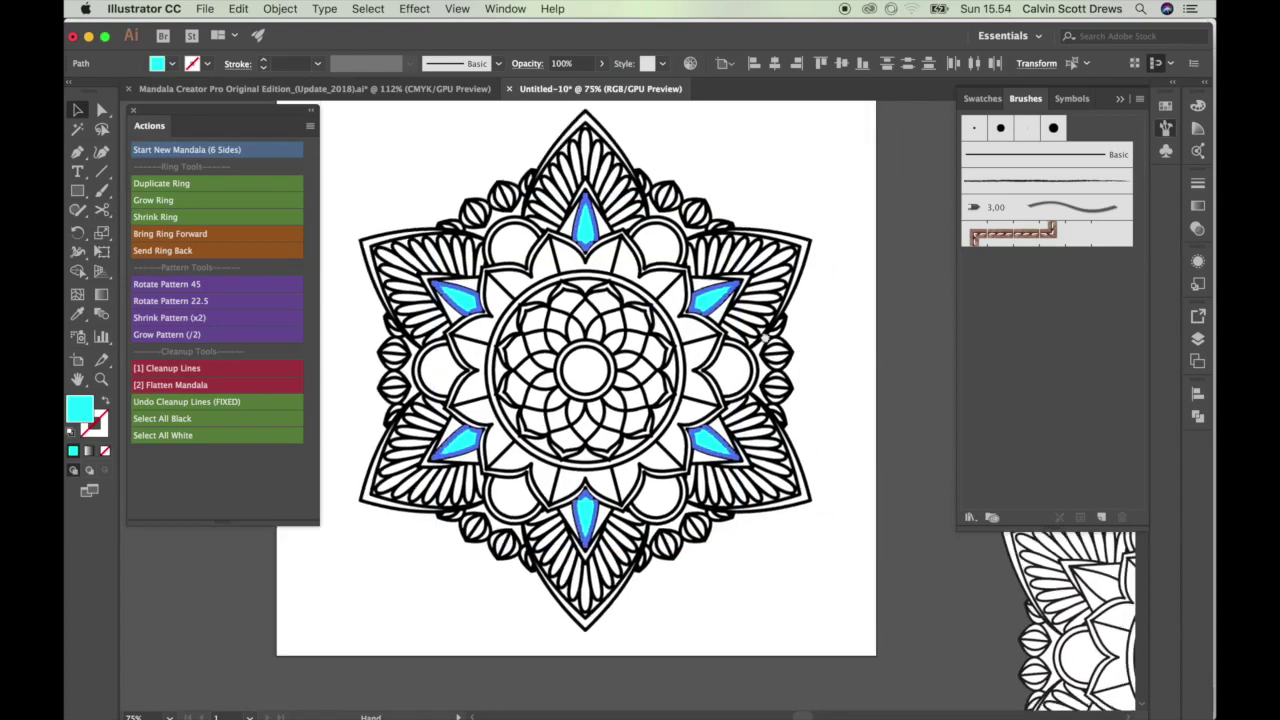
- Recentre the view on the cyan-filled mandala's artboard
{"action": "left_click_drag", "start_coordinate": [721, 254], "coordinate": [590, 150]}
{"action": "left_click", "coordinate": [882, 559]}
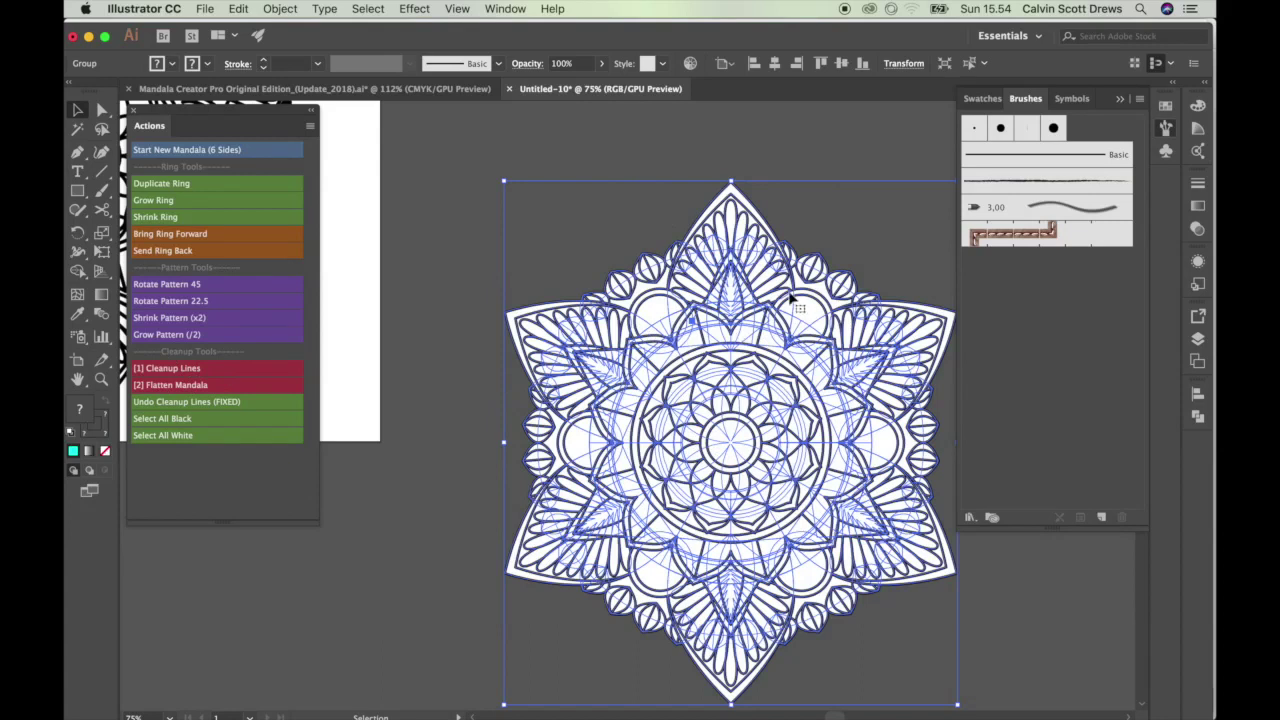
{"action": "left_click", "coordinate": [620, 170]}
{"action": "key", "text": "h"}
{"action": "left_click_drag", "start_coordinate": [460, 200], "coordinate": [893, 366]}
{"action": "key", "text": "v"}
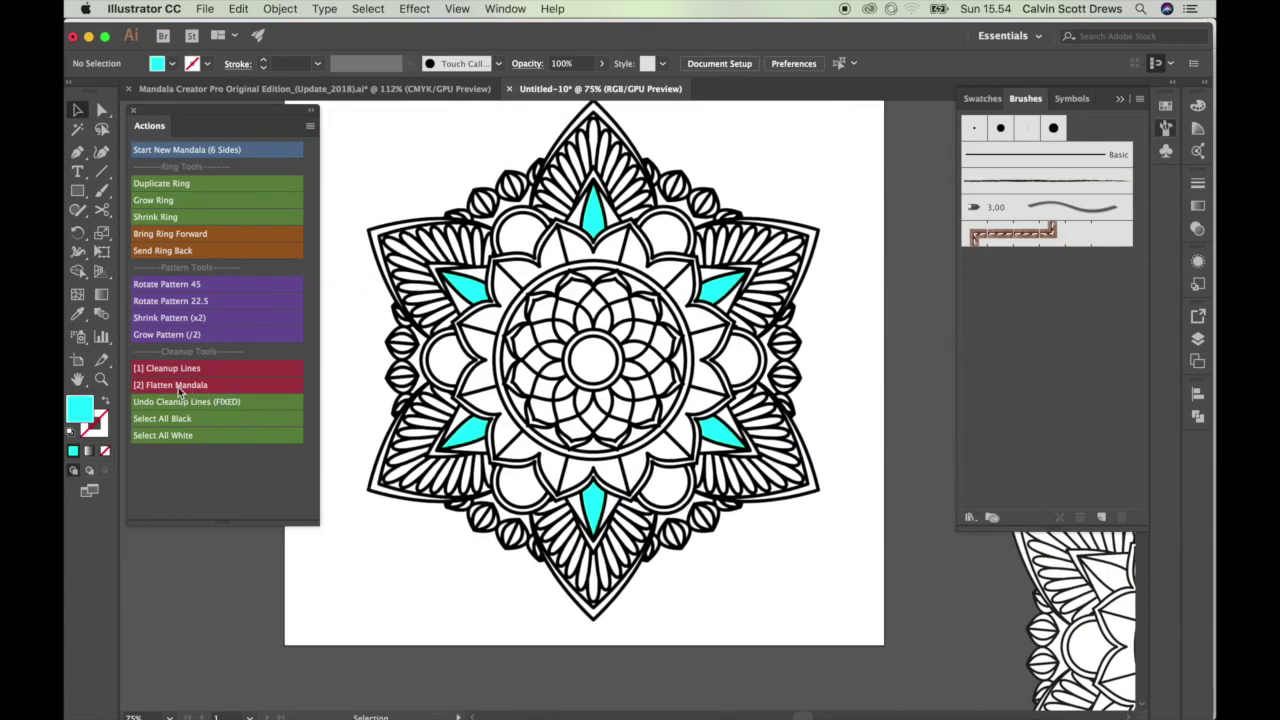
{"action": "scroll", "coordinate": [751, 163], "scroll_direction": "left", "scroll_amount": 3}
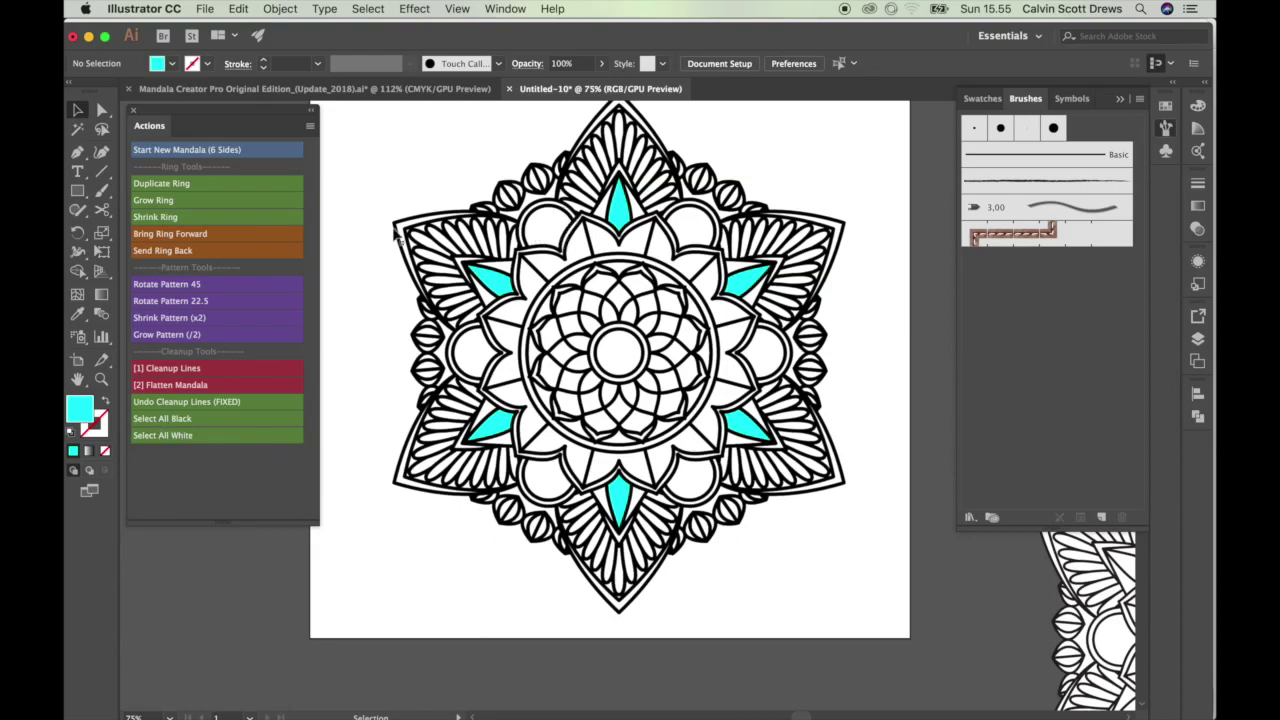
- In Mandala Creator Pro, run Select All White and fill those cells red
{"action": "left_click", "coordinate": [338, 89]}
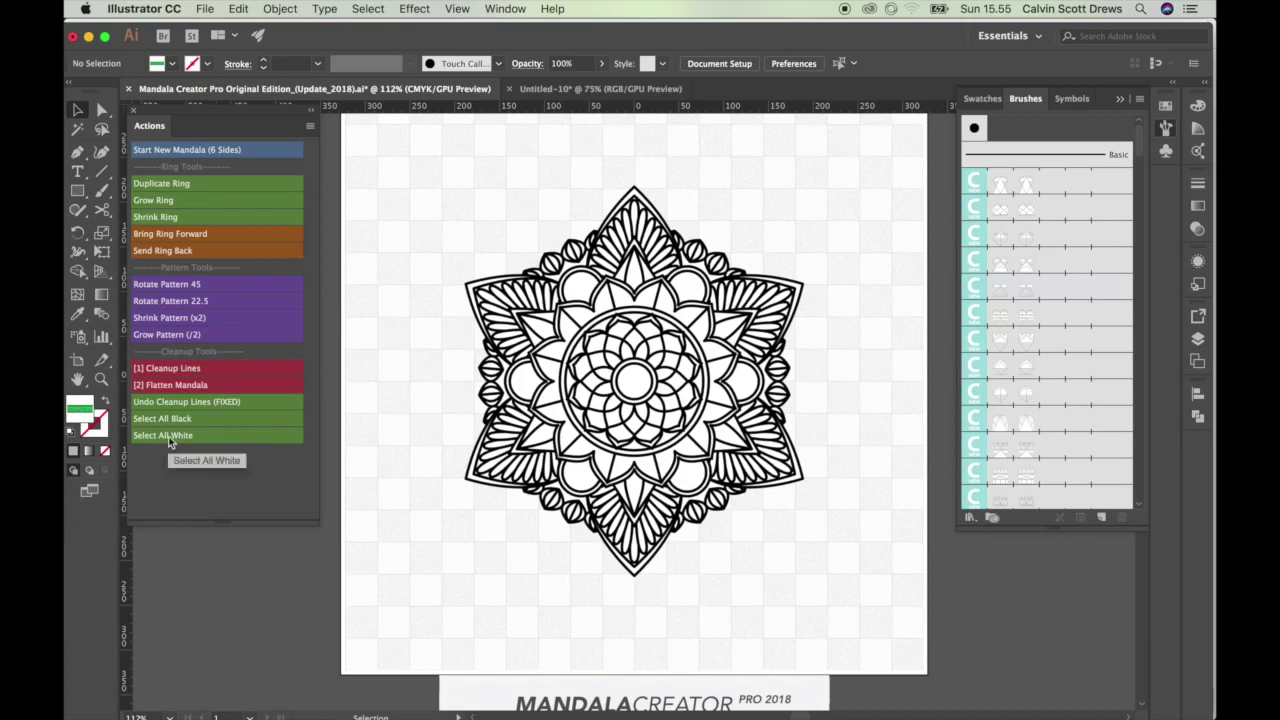
{"action": "left_click", "coordinate": [167, 436]}
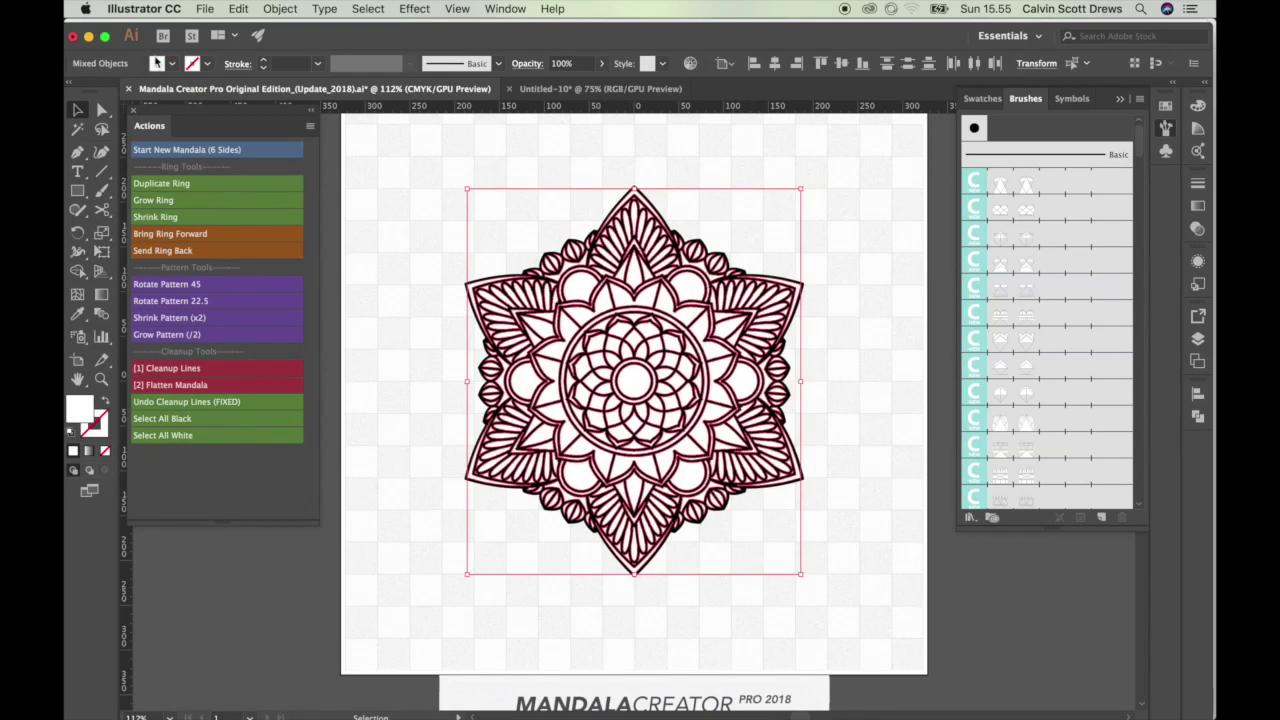
{"action": "left_click", "coordinate": [168, 63]}
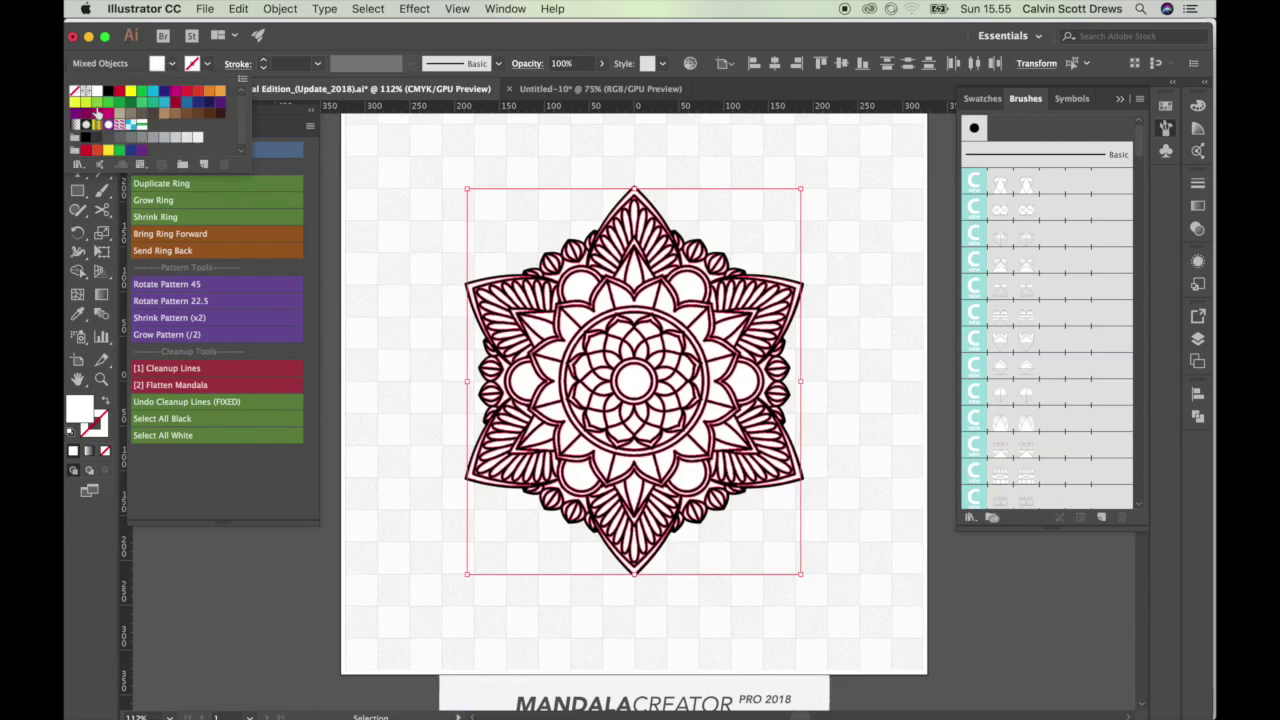
{"action": "left_click", "coordinate": [175, 102]}
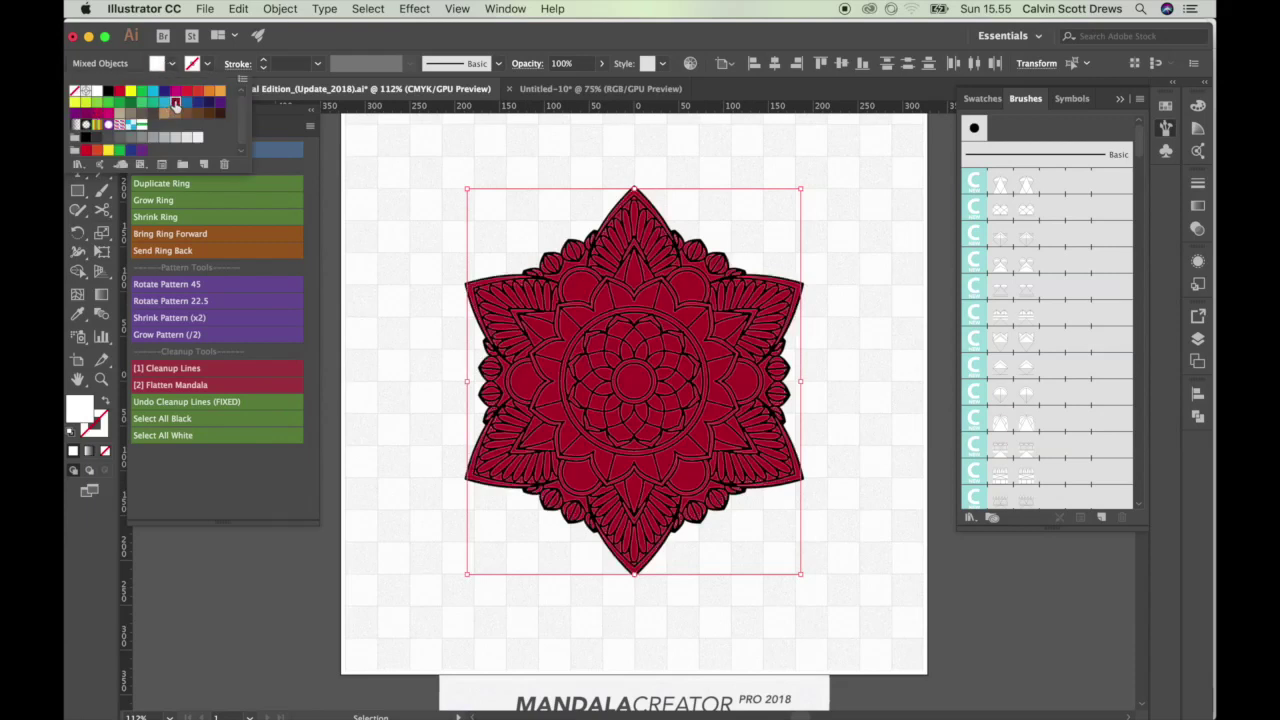
{"action": "left_click", "coordinate": [847, 191]}
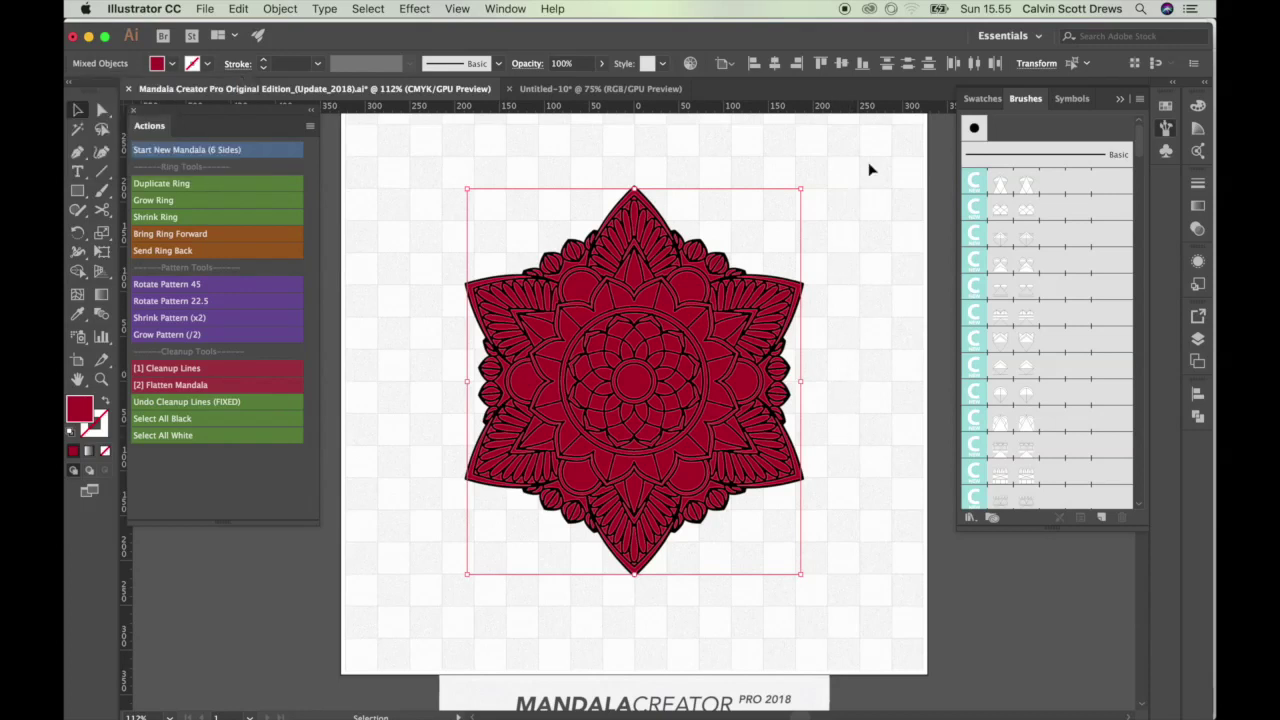
{"action": "left_click", "coordinate": [828, 188]}
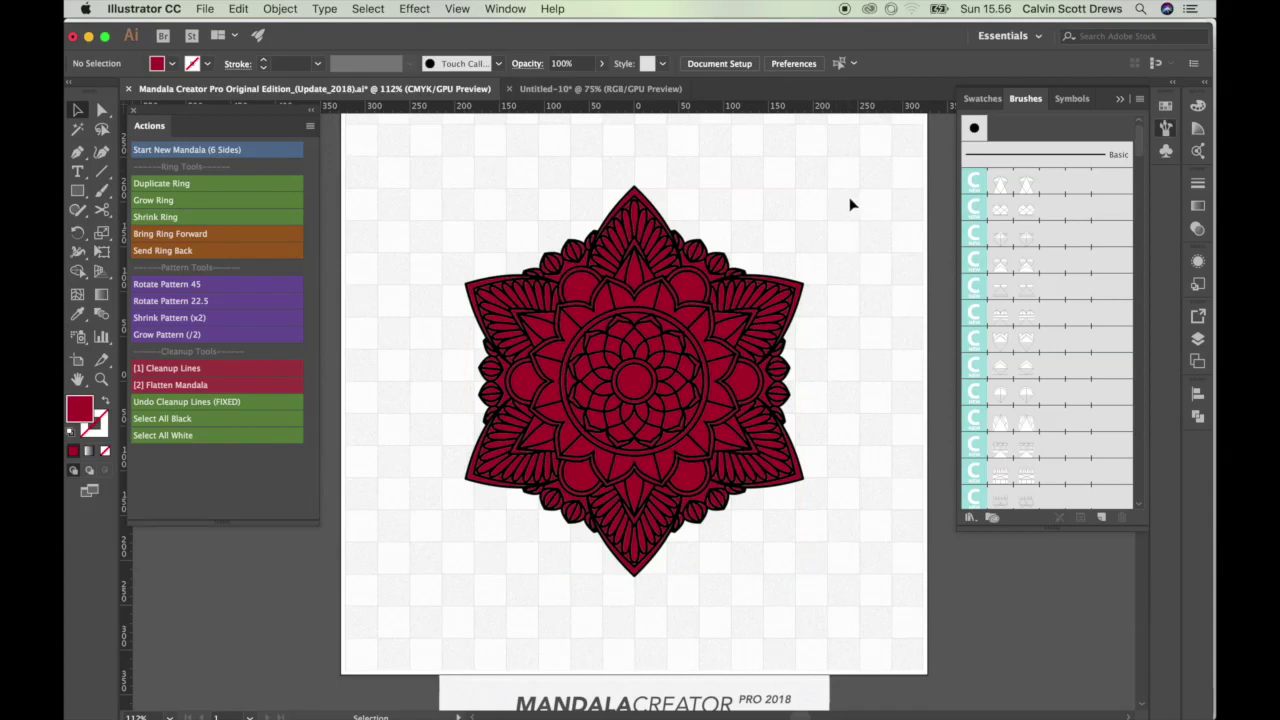
- Undo the red fill and move all the white cell pieces left off the artboard
{"action": "key", "text": "F2"}
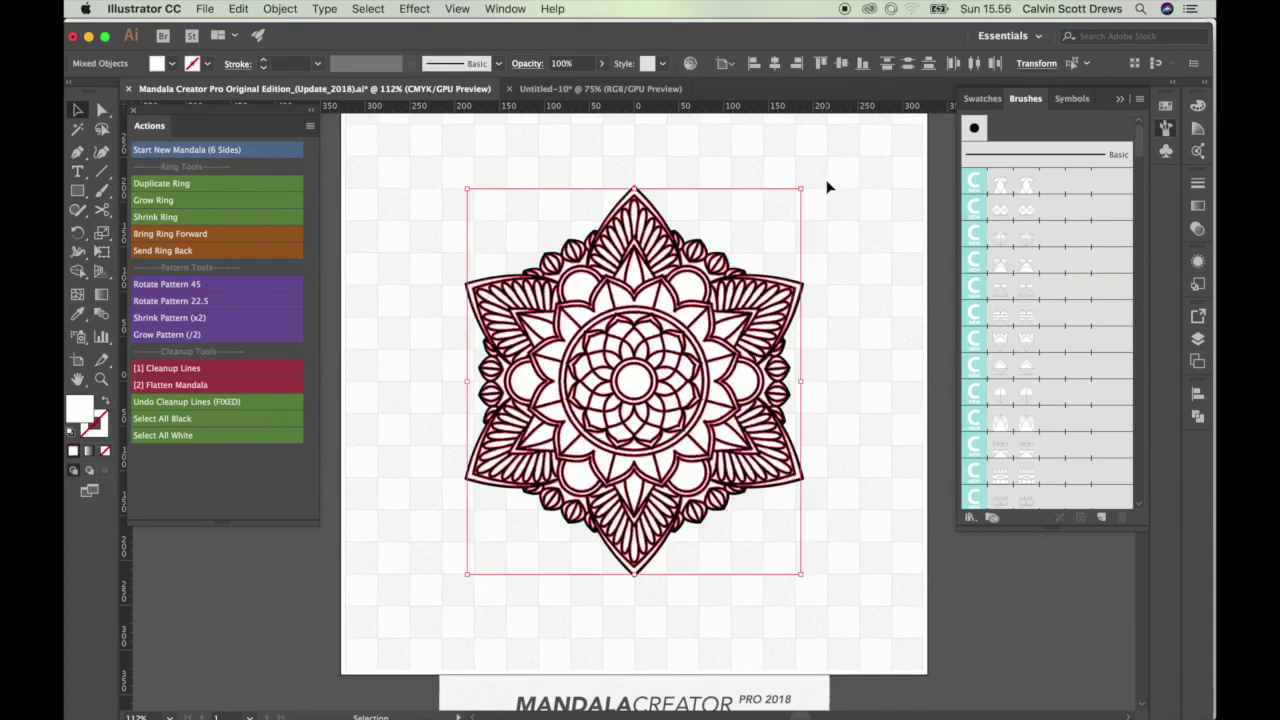
{"action": "left_click", "coordinate": [462, 210]}
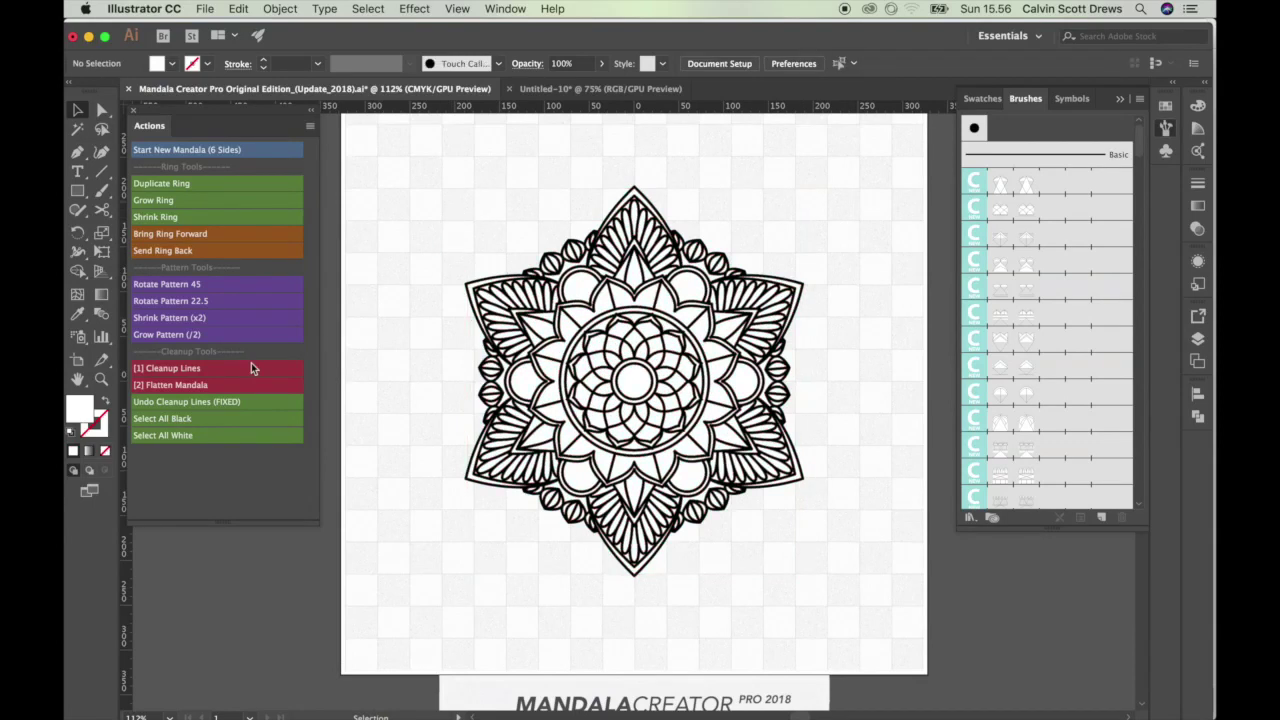
{"action": "left_click", "coordinate": [160, 436]}
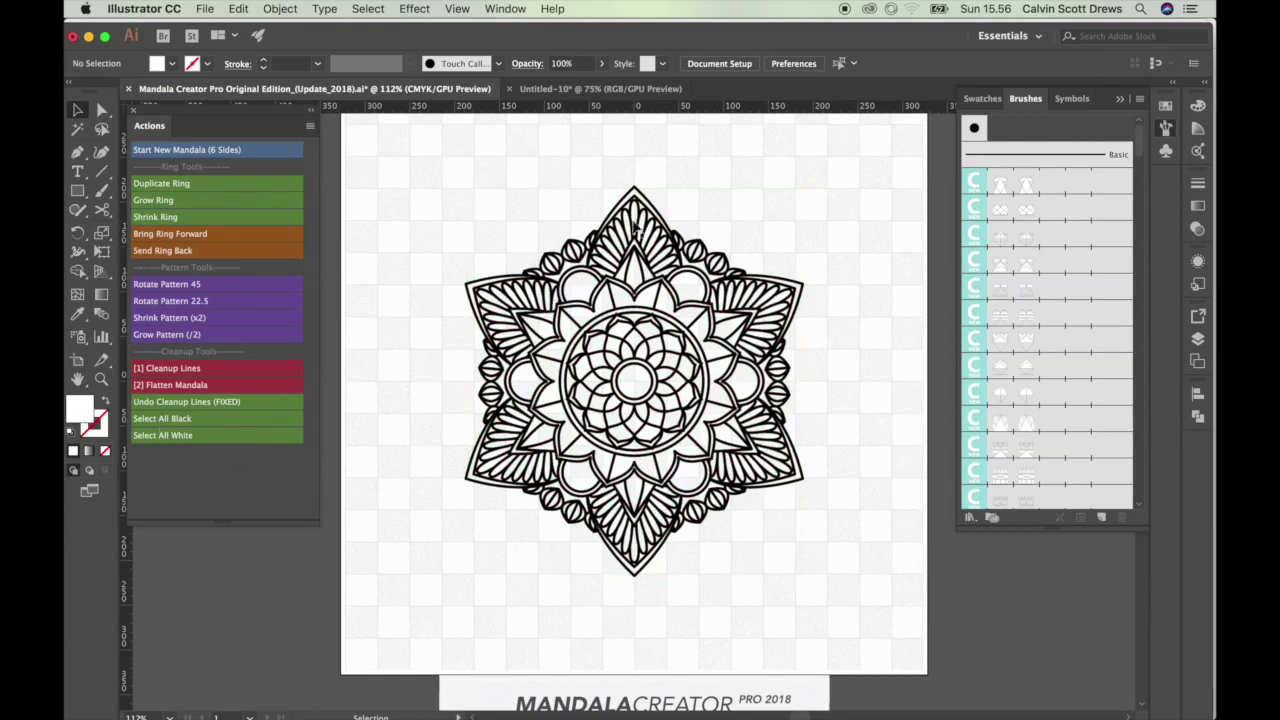
{"action": "scroll", "coordinate": [736, 392], "scroll_direction": "left", "scroll_amount": 5}
{"action": "left_click_drag", "start_coordinate": [872, 210], "coordinate": [446, 242]}
{"action": "left_click", "coordinate": [522, 200]}
{"action": "scroll", "coordinate": [749, 277], "scroll_direction": "left", "scroll_amount": 3}
{"action": "scroll", "coordinate": [749, 277], "scroll_direction": "left", "scroll_amount": 3}
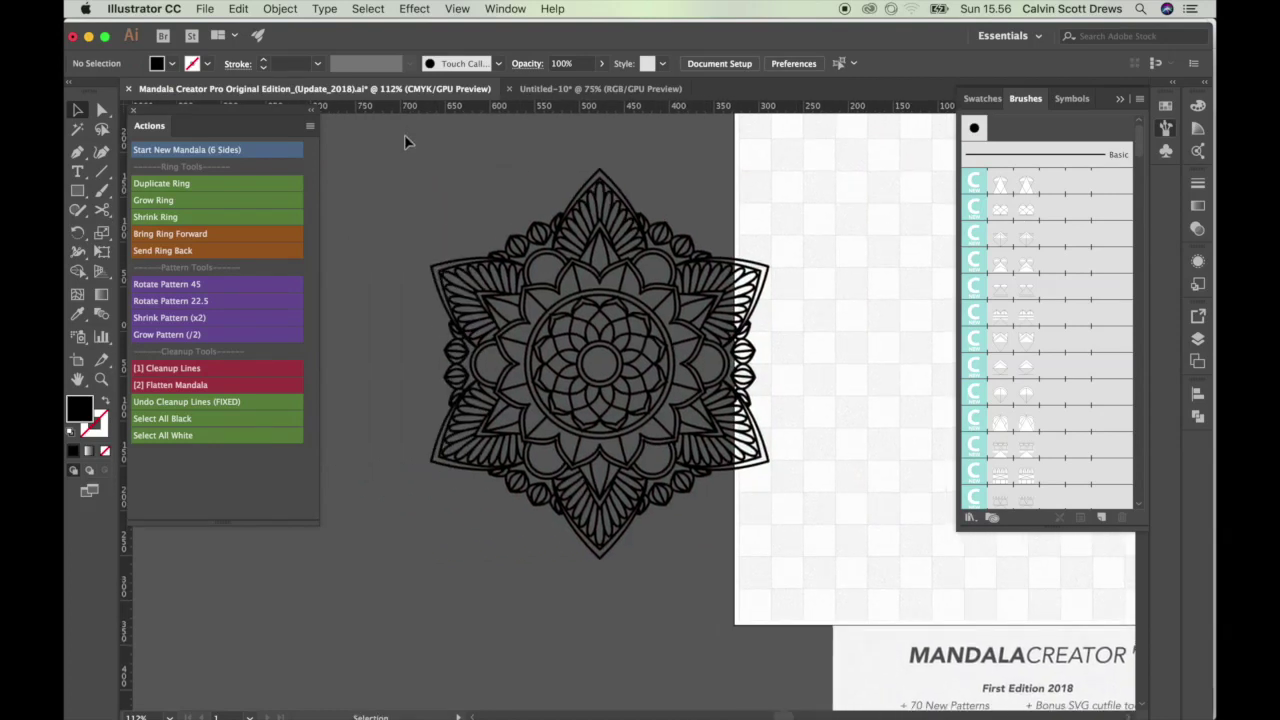
- Group the remaining black outline and centre it on the artboard
{"action": "left_click_drag", "start_coordinate": [406, 136], "coordinate": [861, 631]}
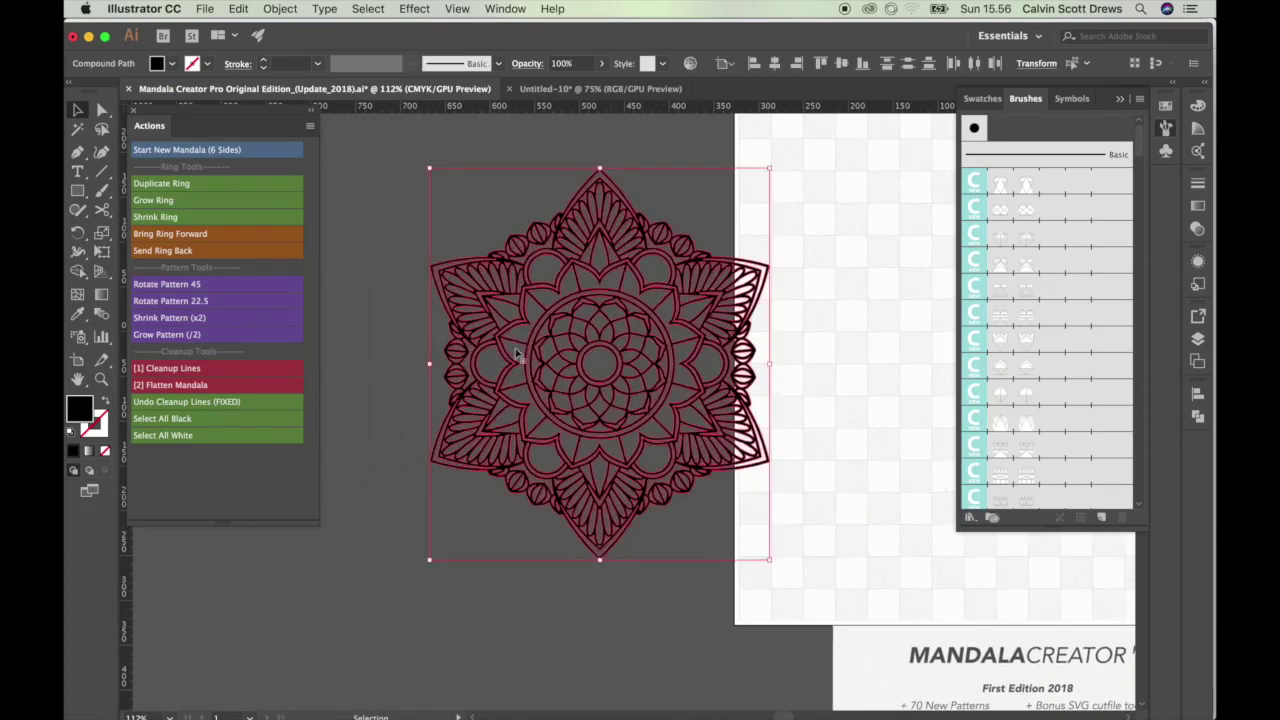
{"action": "left_click", "coordinate": [280, 9]}
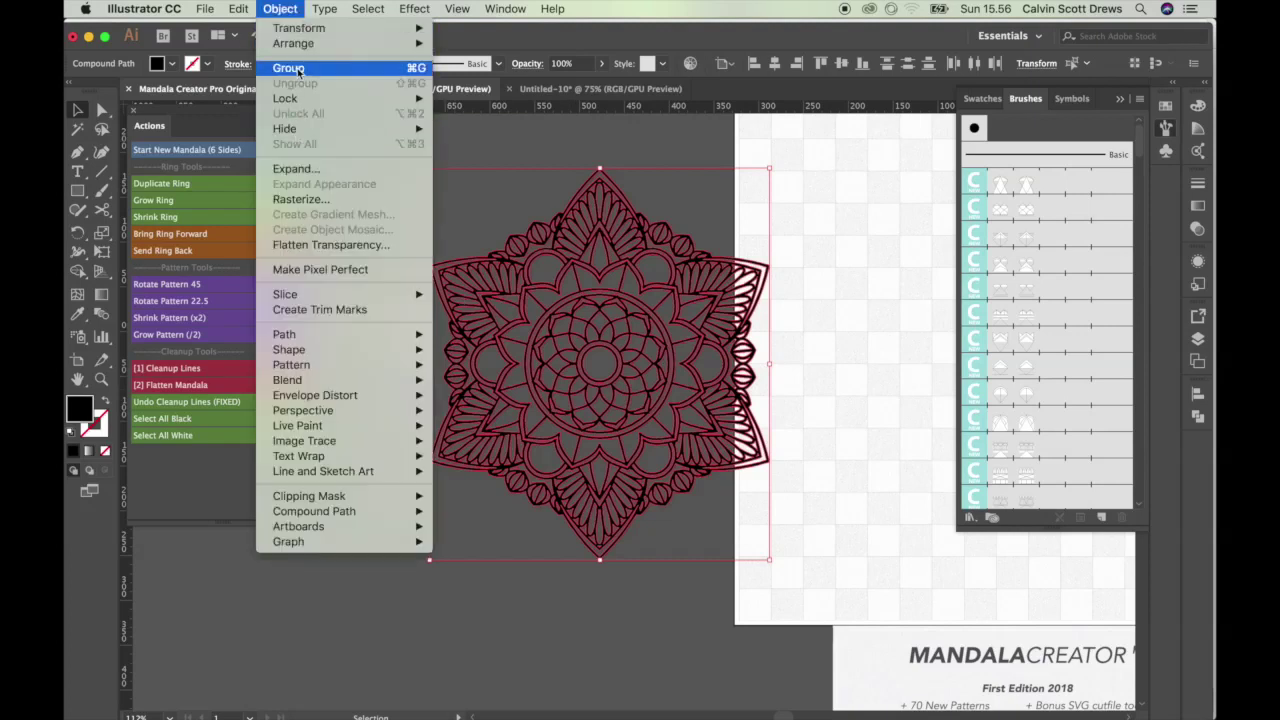
{"action": "left_click", "coordinate": [288, 68]}
{"action": "left_click", "coordinate": [486, 214]}
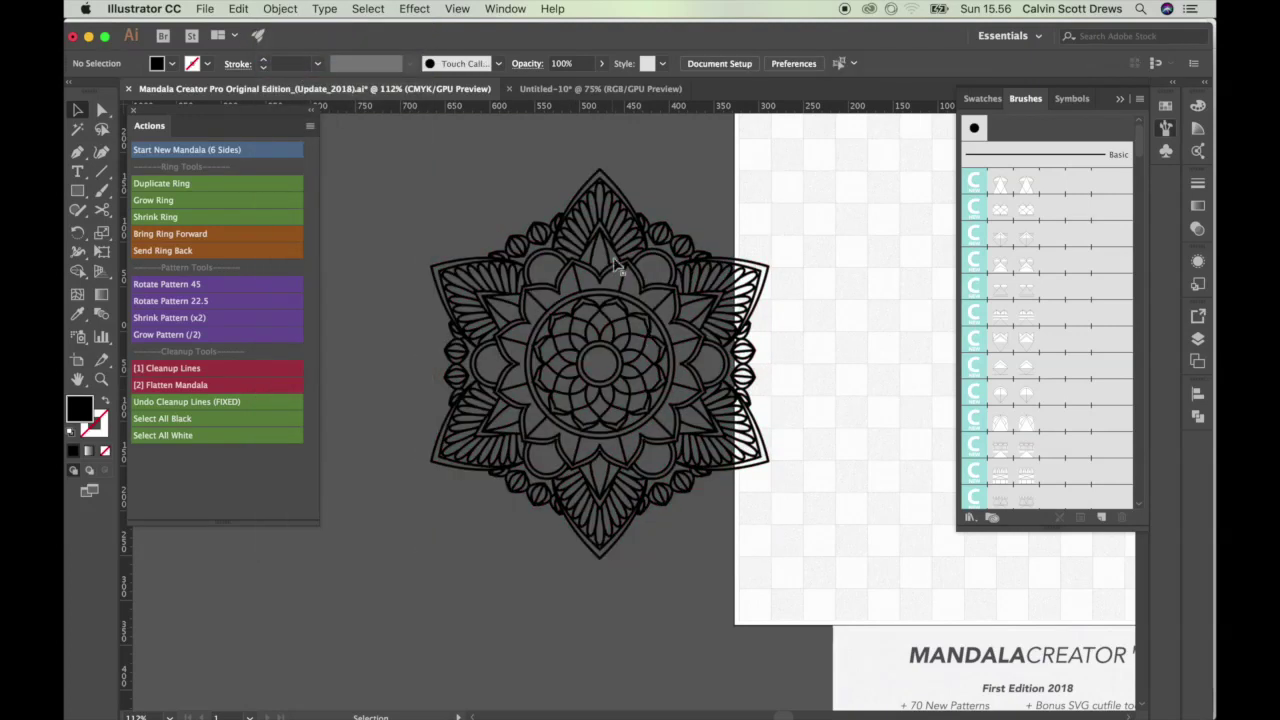
{"action": "left_click_drag", "start_coordinate": [615, 258], "coordinate": [731, 253]}
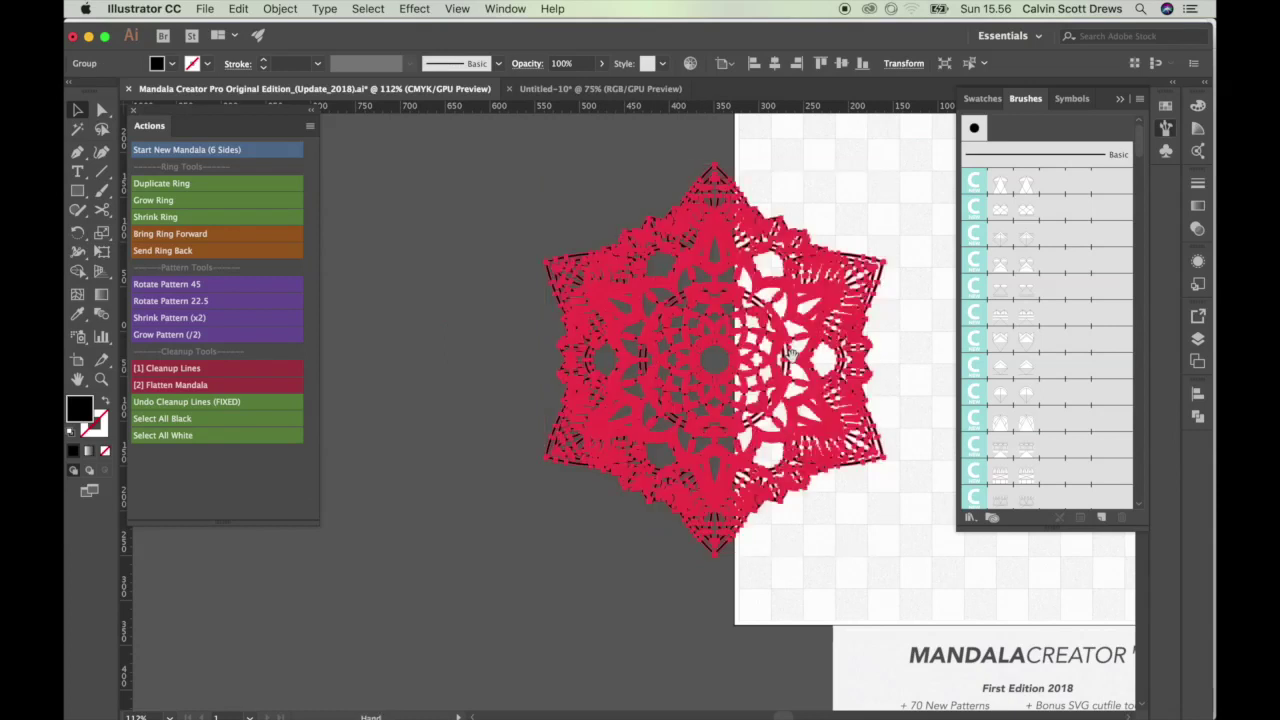
{"action": "scroll", "coordinate": [716, 360], "scroll_direction": "right", "scroll_amount": 5}
{"action": "left_click_drag", "start_coordinate": [567, 262], "coordinate": [860, 230]}
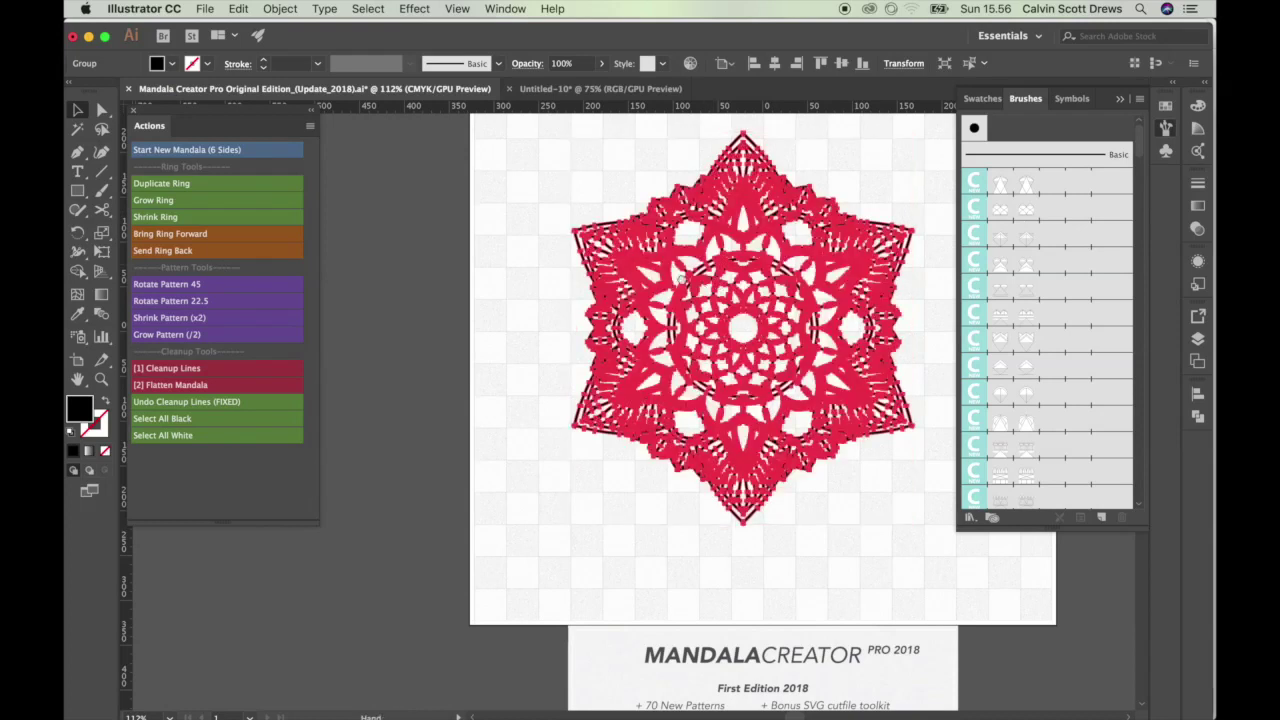
{"action": "scroll", "coordinate": [763, 214], "scroll_direction": "right", "scroll_amount": 2}
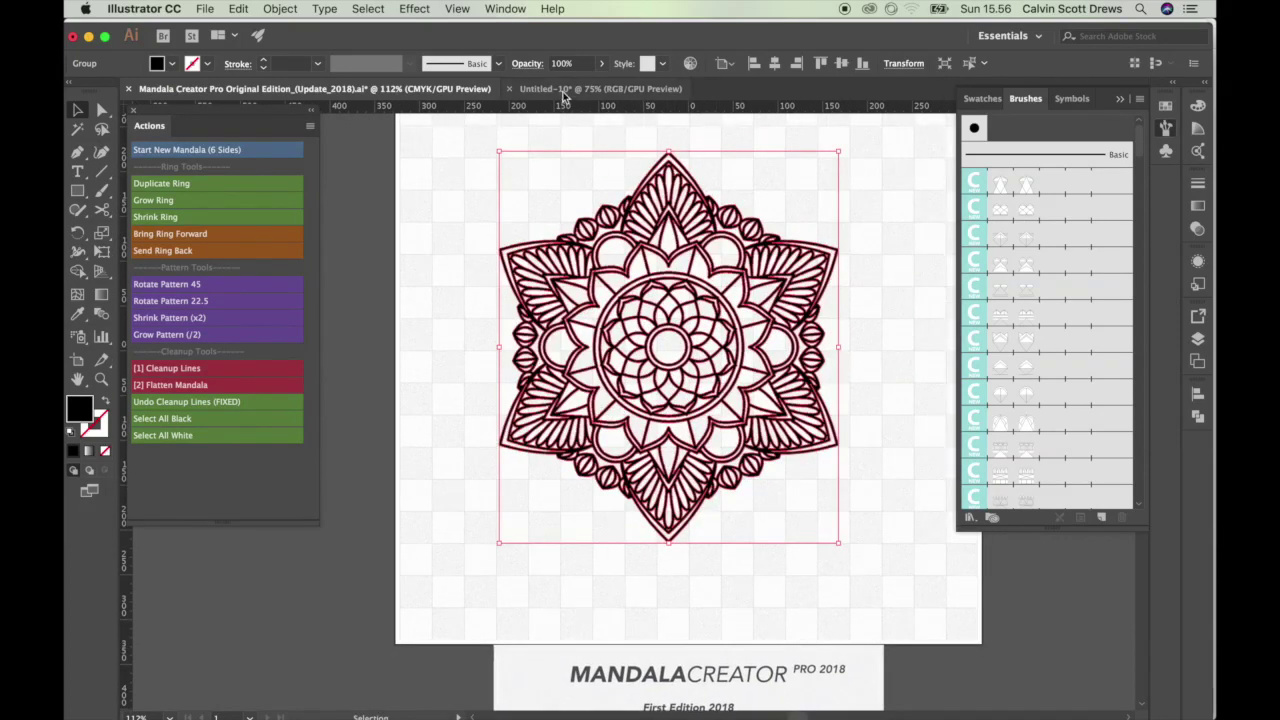
- Paste the grouped outline mandala into Untitled-10 beside the artboard's lower left, then return to Mandala Creator Pro
{"action": "left_click", "coordinate": [565, 92]}
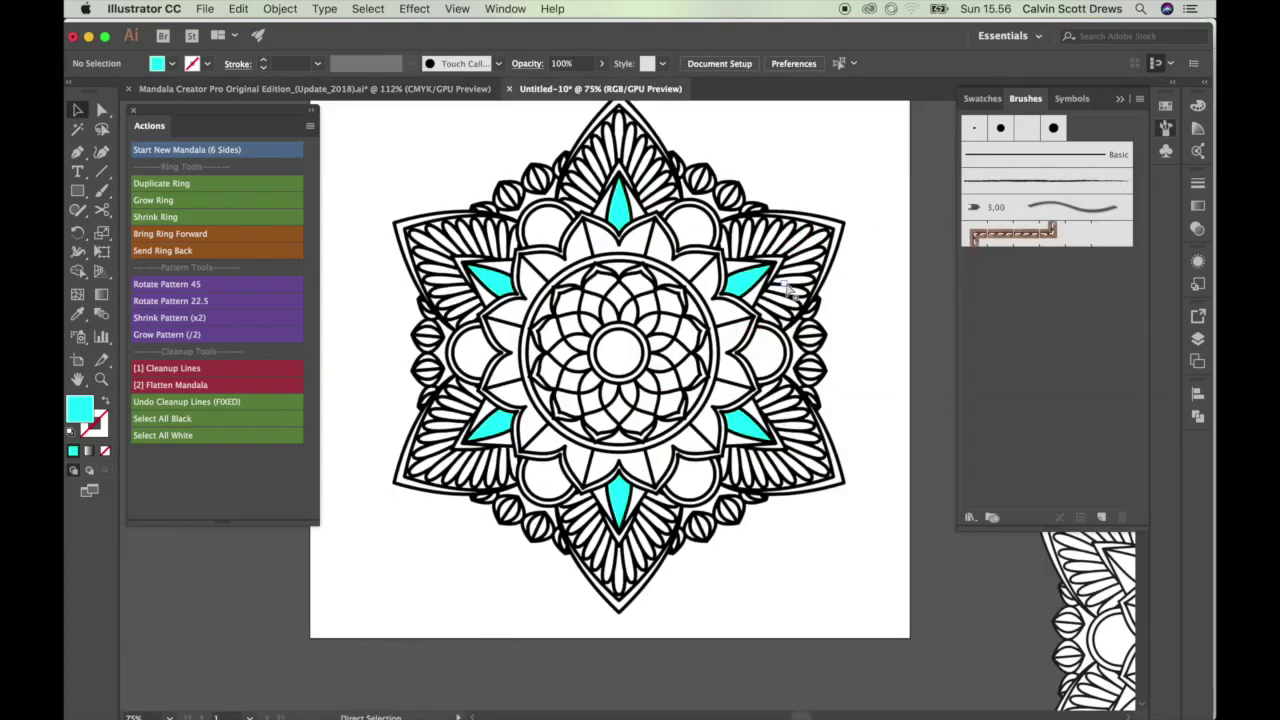
{"action": "key", "text": "super+v"}
{"action": "left_click_drag", "start_coordinate": [640, 315], "coordinate": [346, 551]}
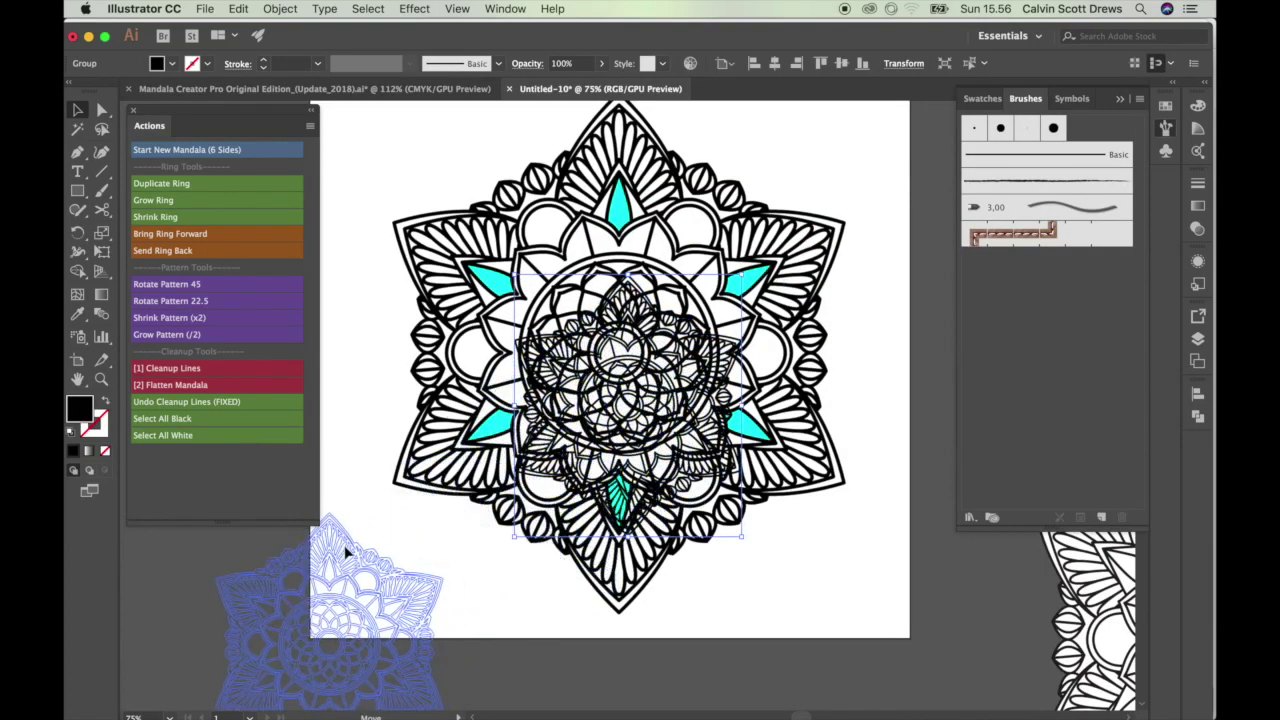
{"action": "left_click", "coordinate": [383, 90]}
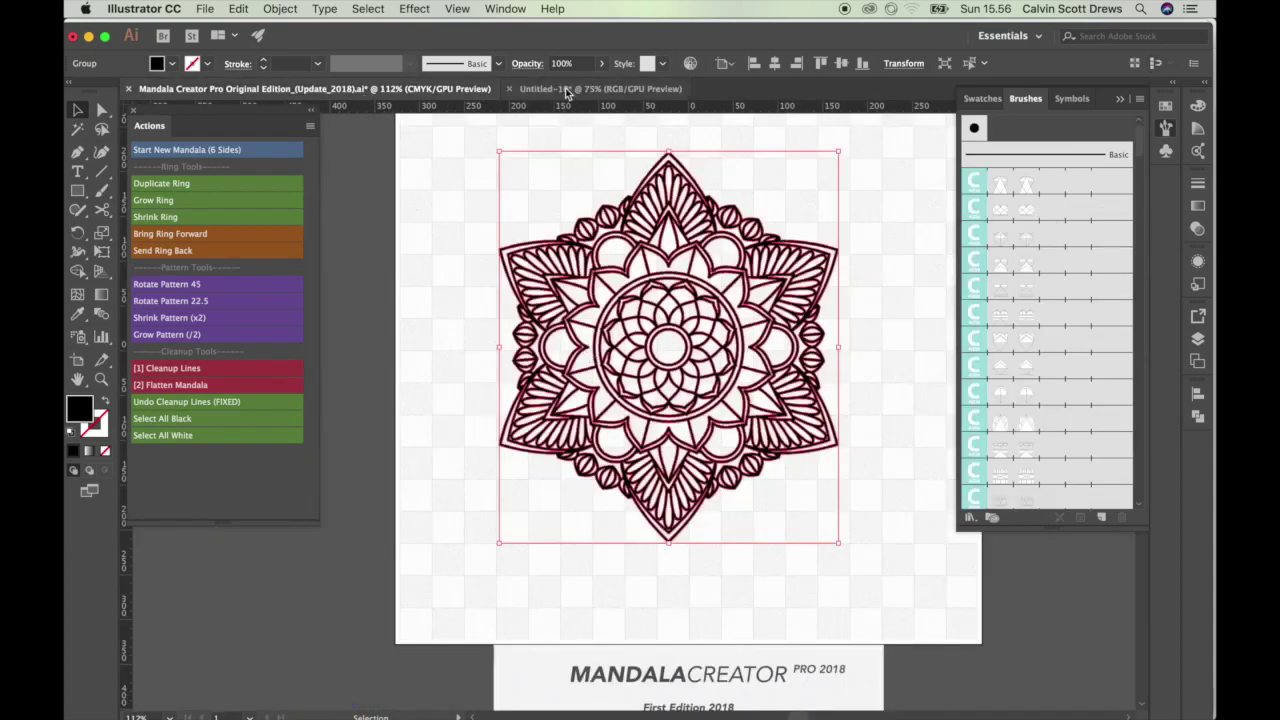